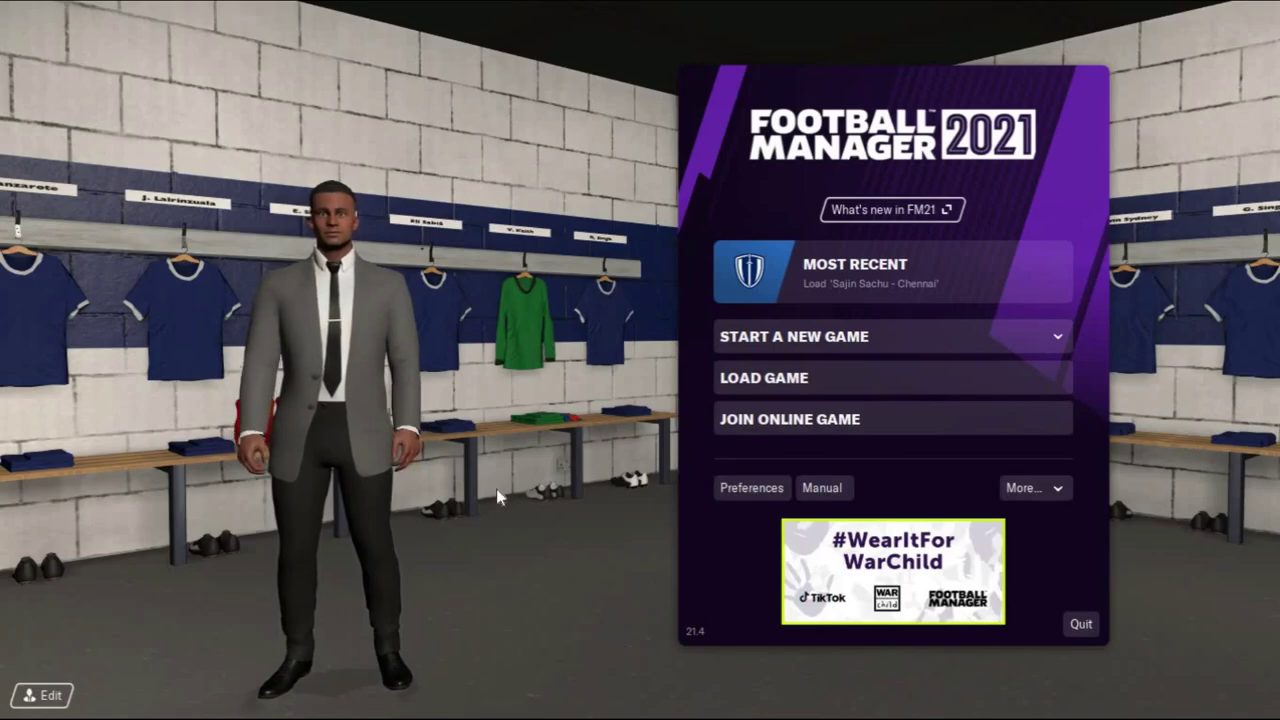
- Bring up the Start menu to reach the other open windows
{"action": "key", "text": "super"}
- Switch to Editor 2021 and load the 21.4.0 Update database
{"action": "mouse_move", "coordinate": [815, 705]}
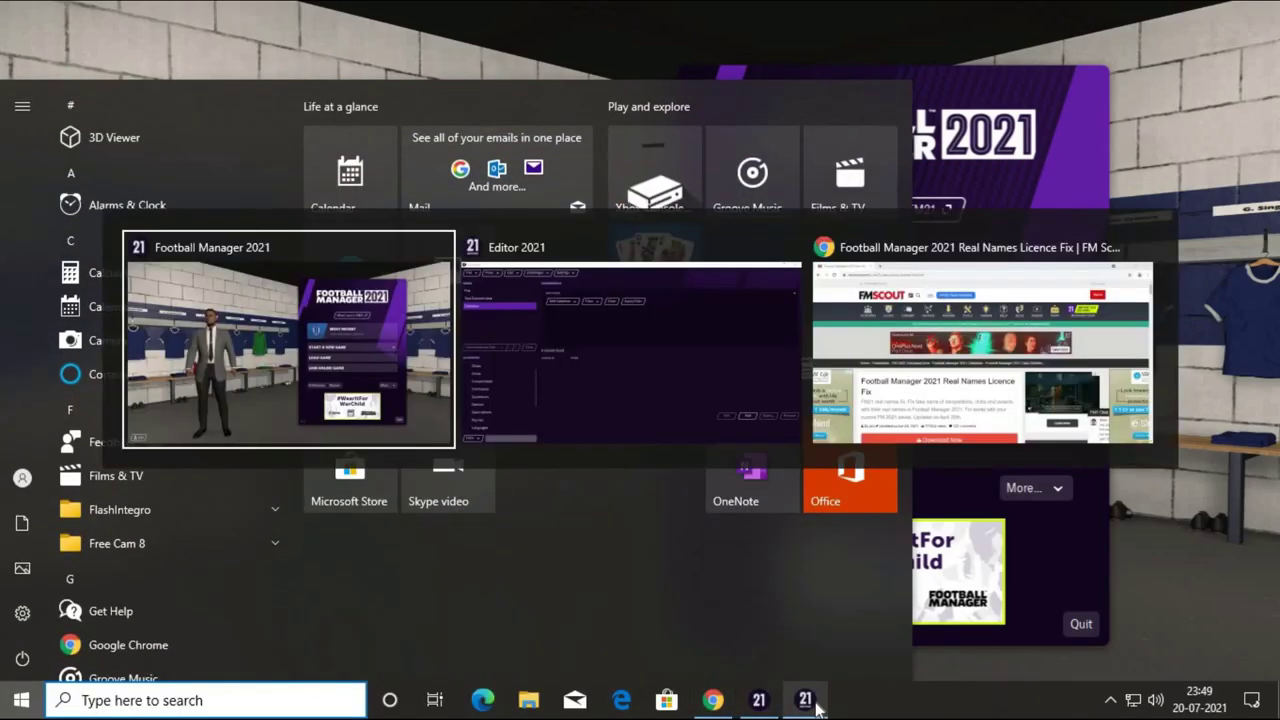
{"action": "left_click", "coordinate": [795, 428]}
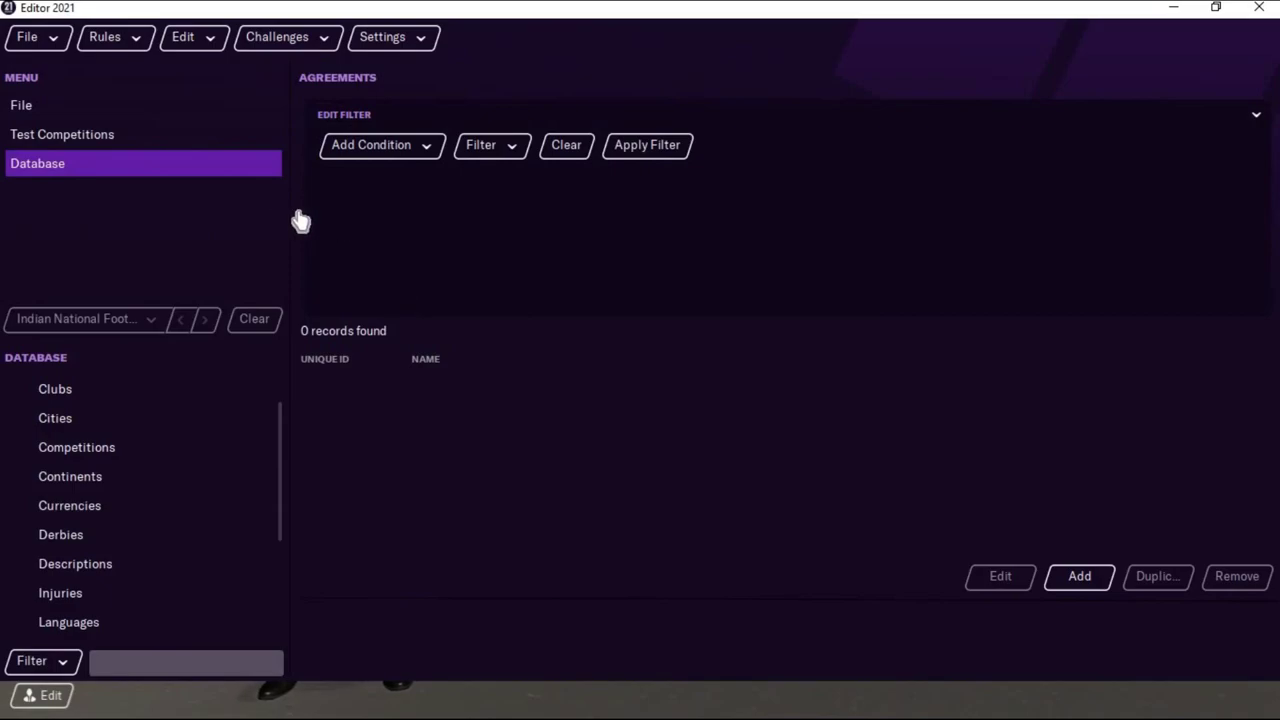
{"action": "left_click", "coordinate": [50, 40]}
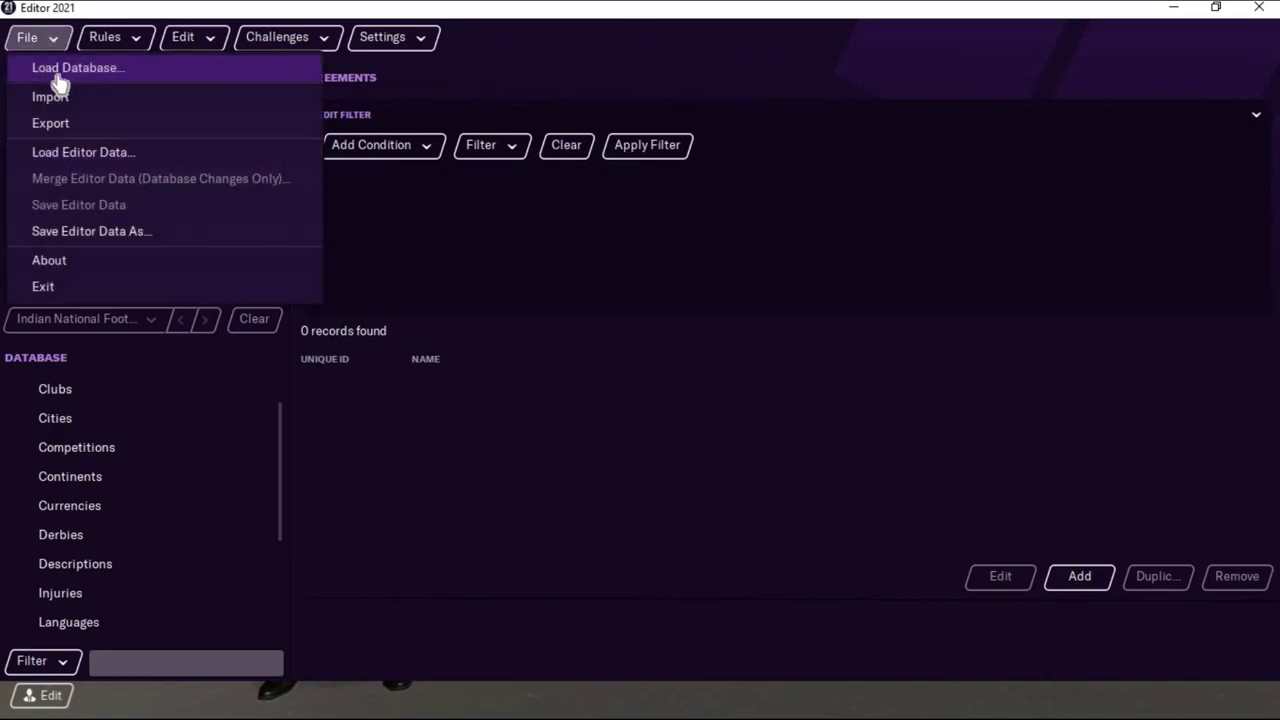
{"action": "left_click", "coordinate": [66, 72]}
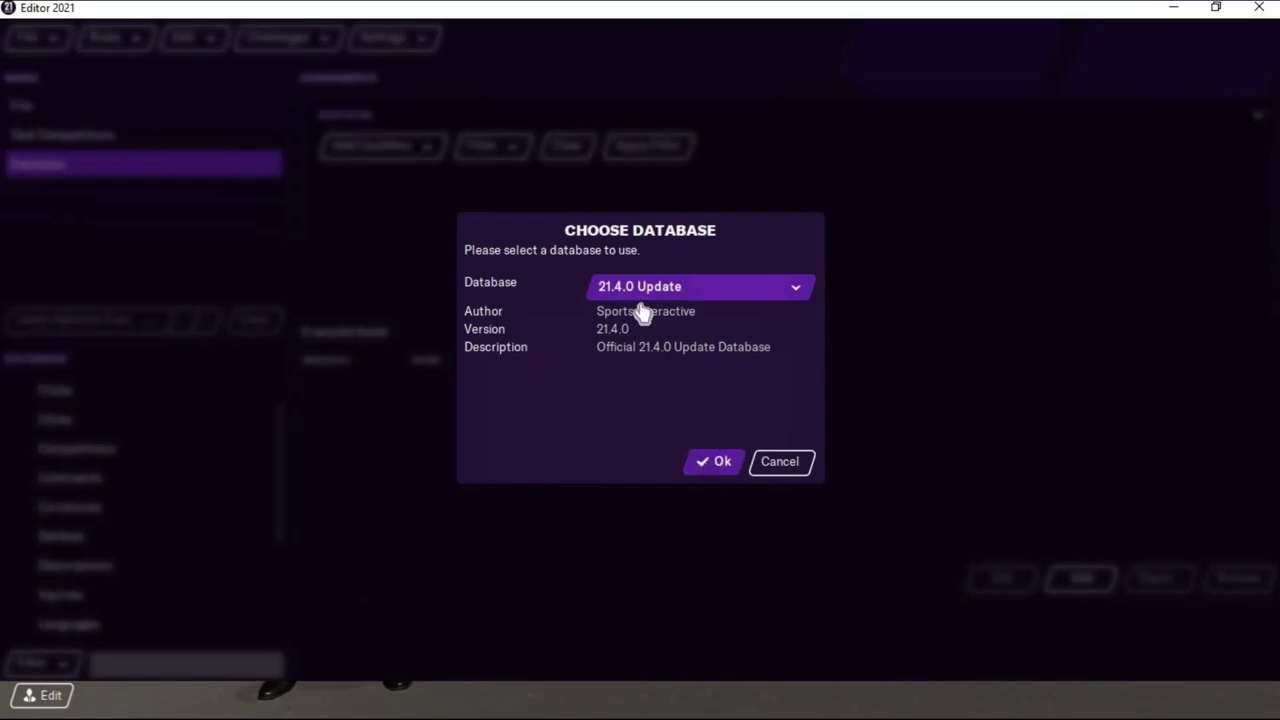
{"action": "left_click", "coordinate": [715, 465]}
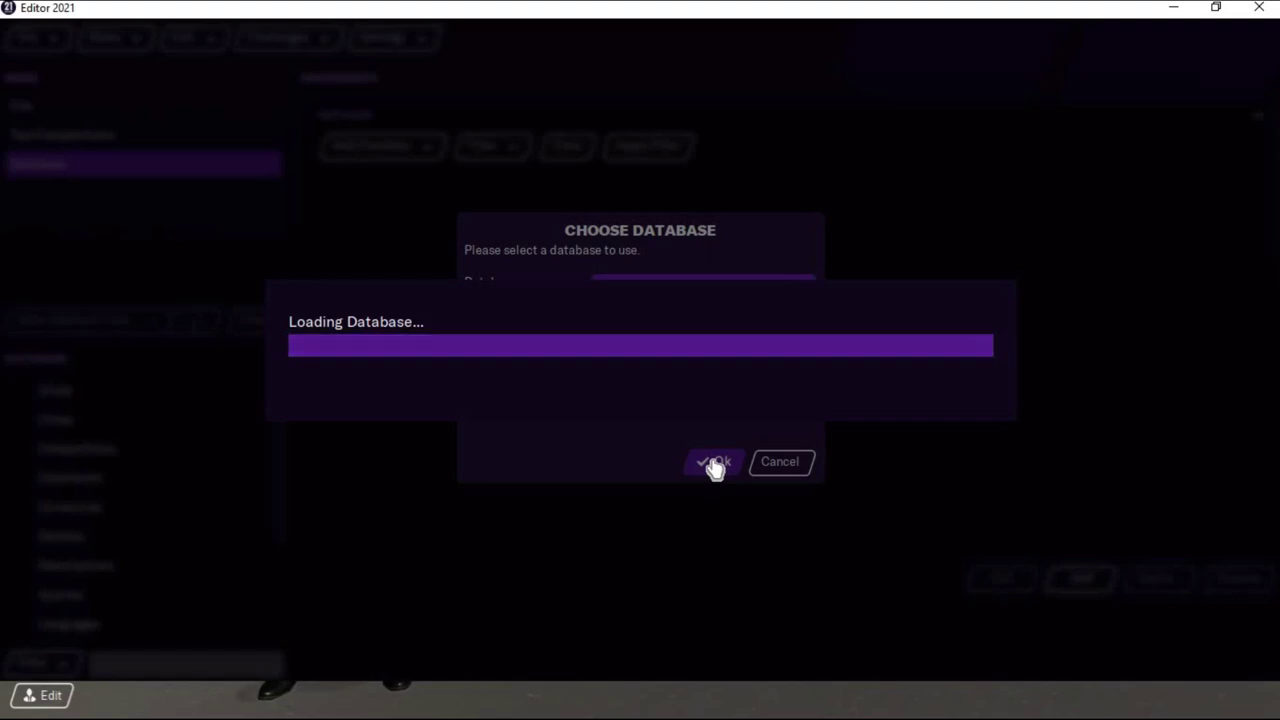
{"action": "left_click", "coordinate": [717, 467]}
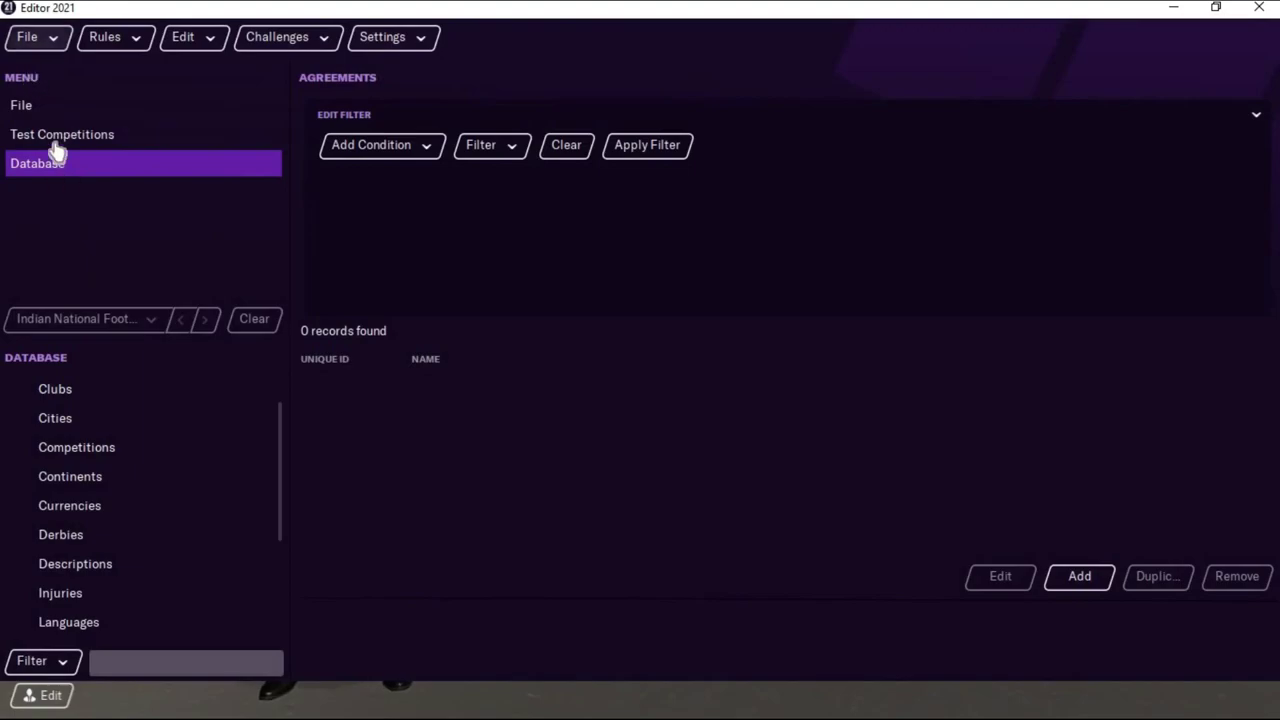
- Show the Competitions list filtered to nations containing 'india'
{"action": "left_click", "coordinate": [40, 40]}
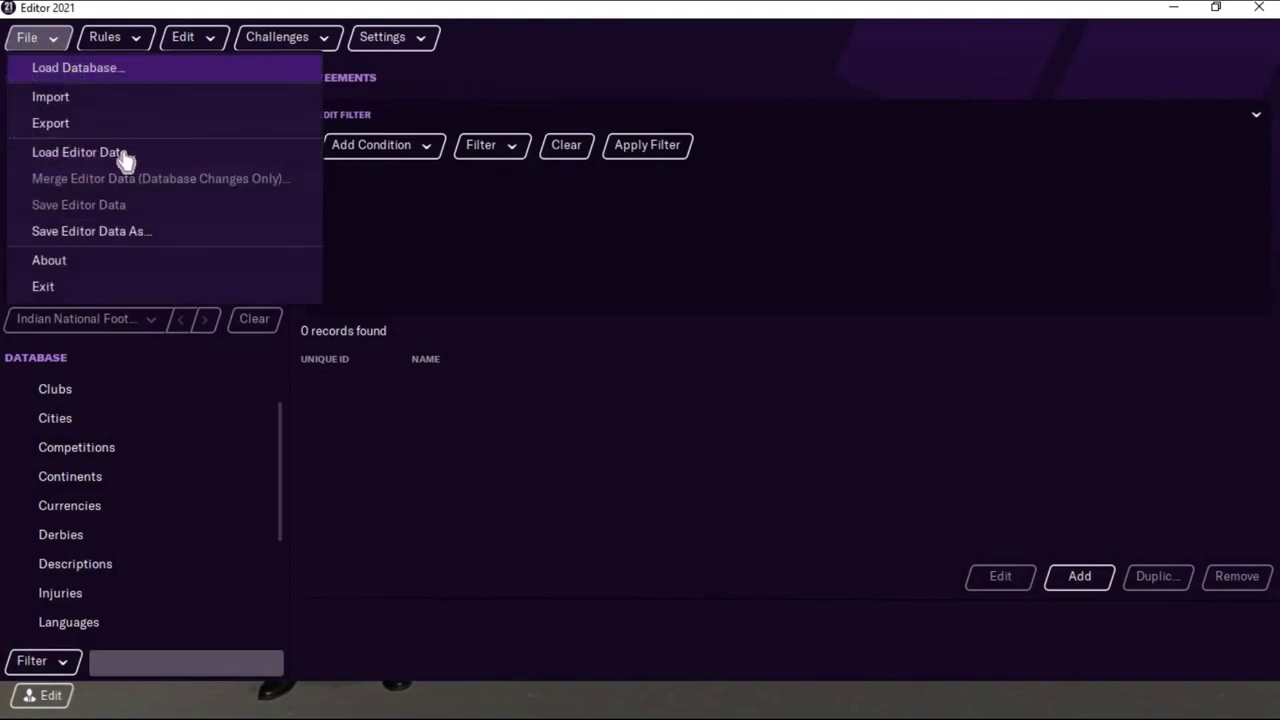
{"action": "left_click", "coordinate": [730, 425]}
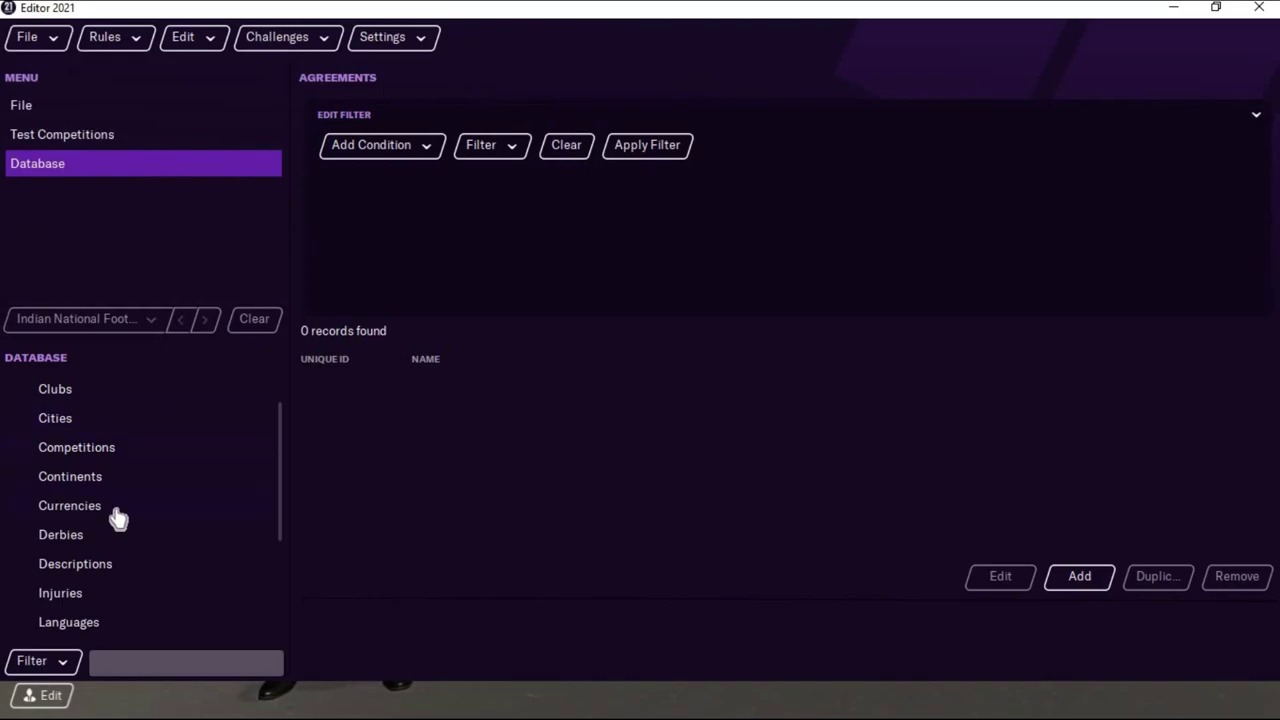
{"action": "left_click", "coordinate": [110, 452]}
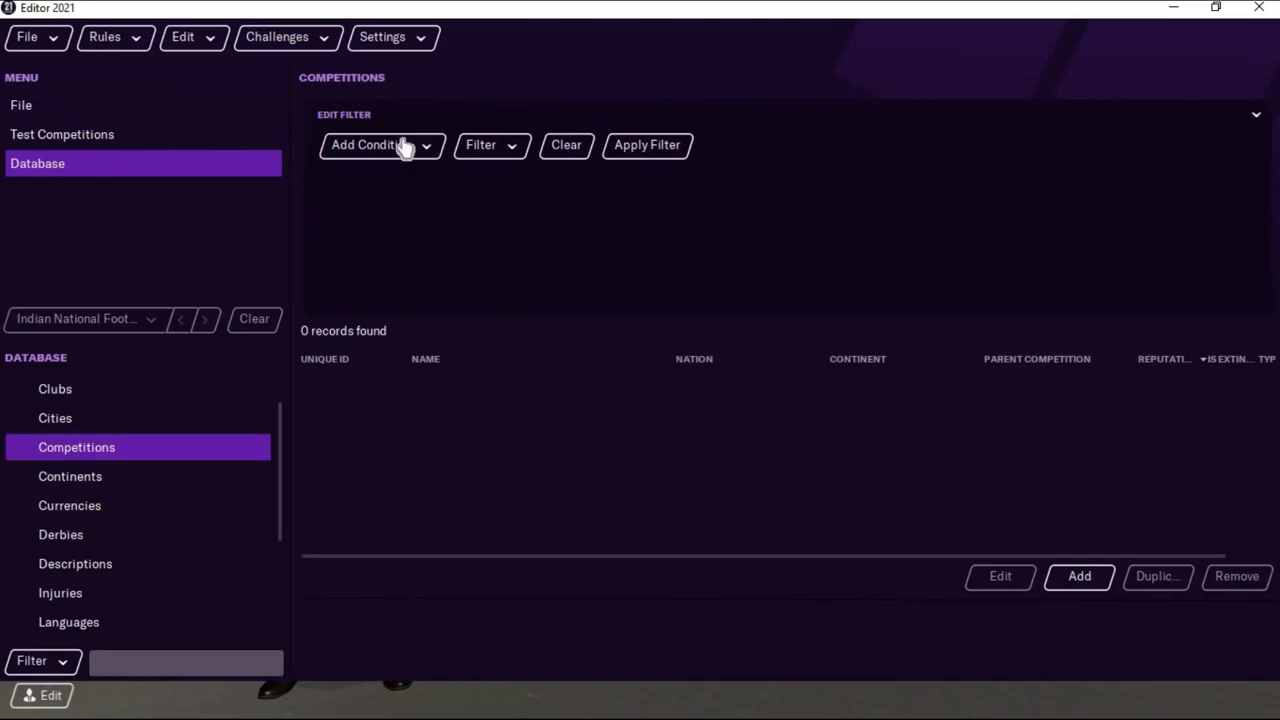
{"action": "left_click", "coordinate": [404, 144]}
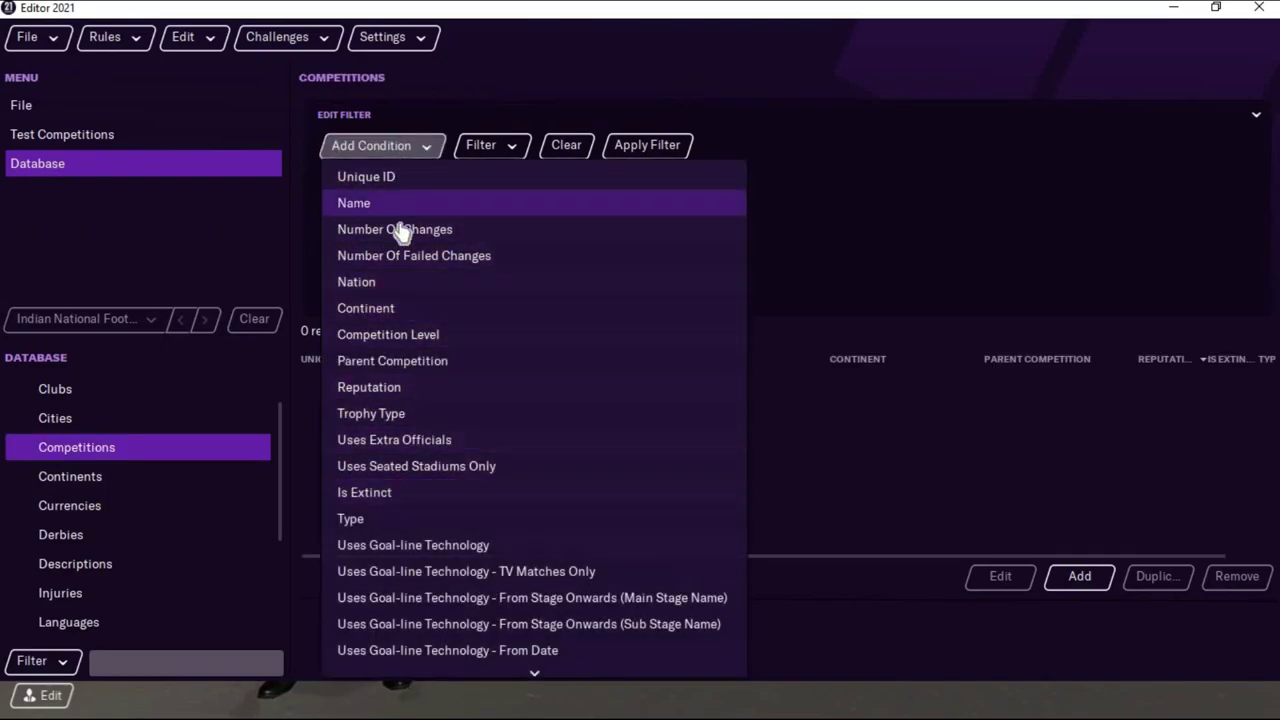
{"action": "key", "text": "Escape"}
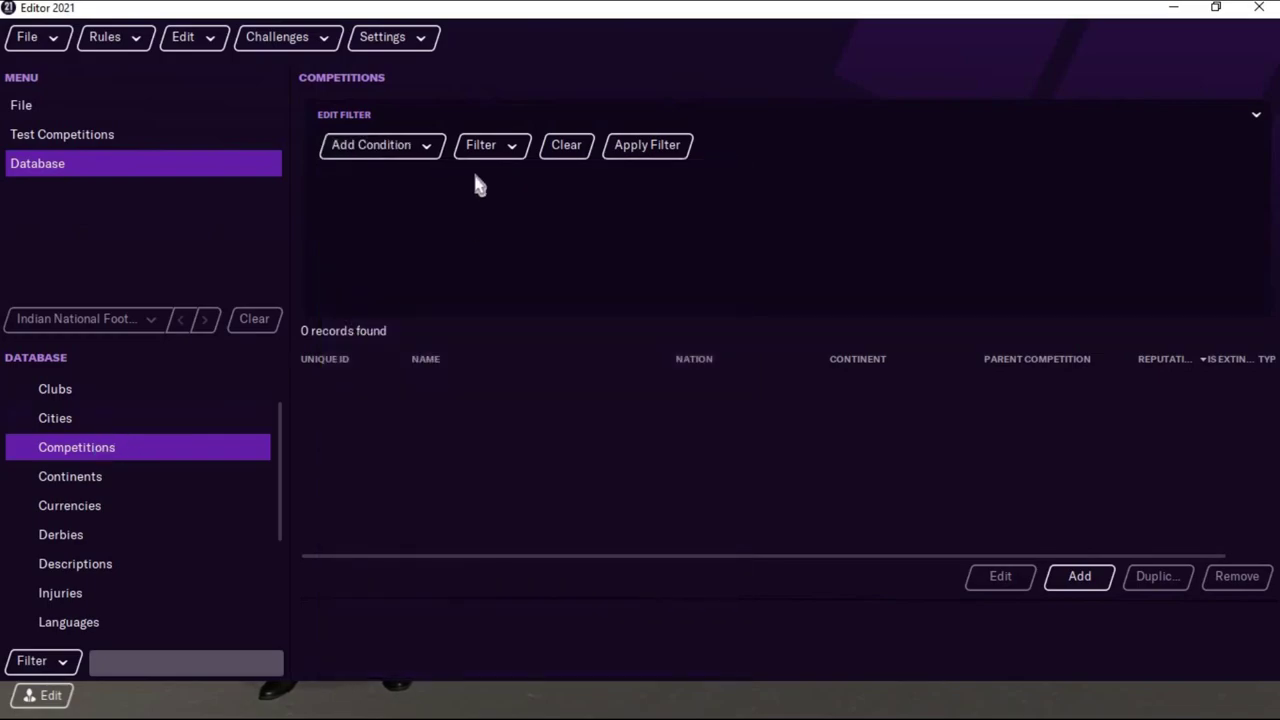
{"action": "left_click", "coordinate": [415, 155]}
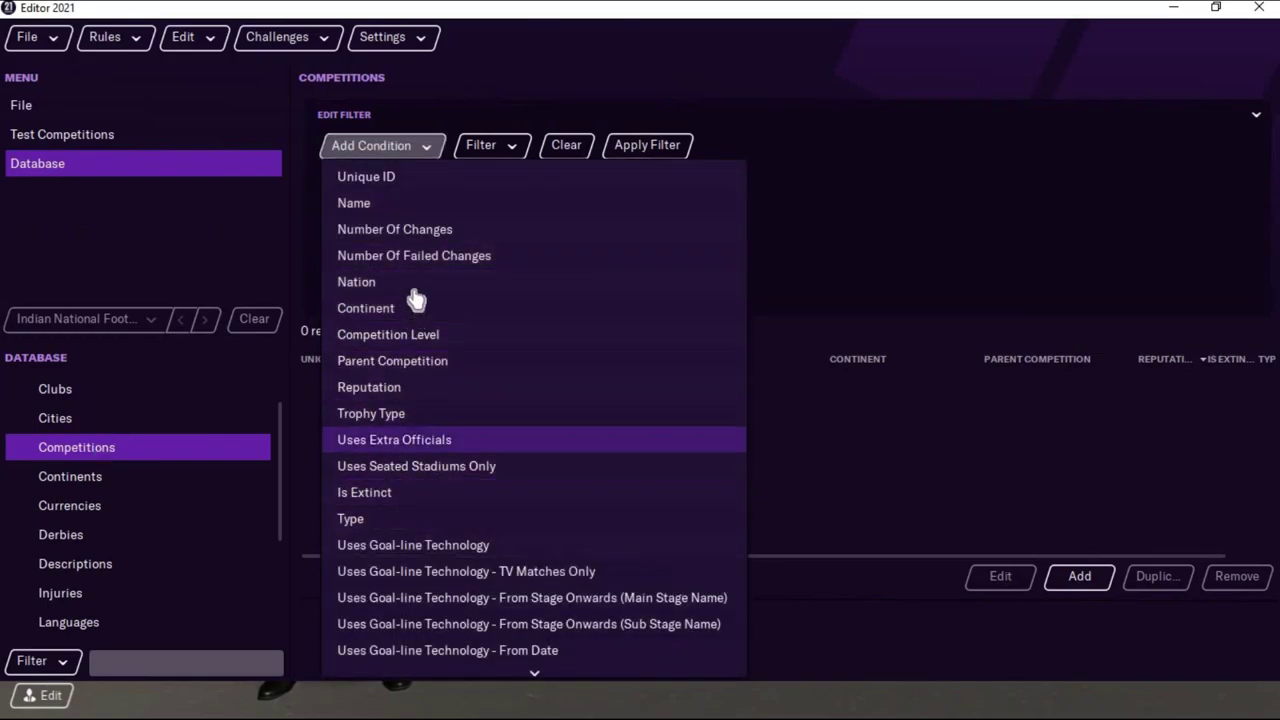
{"action": "left_click", "coordinate": [532, 282]}
{"action": "type", "text": "india"}
{"action": "key", "text": "Return"}
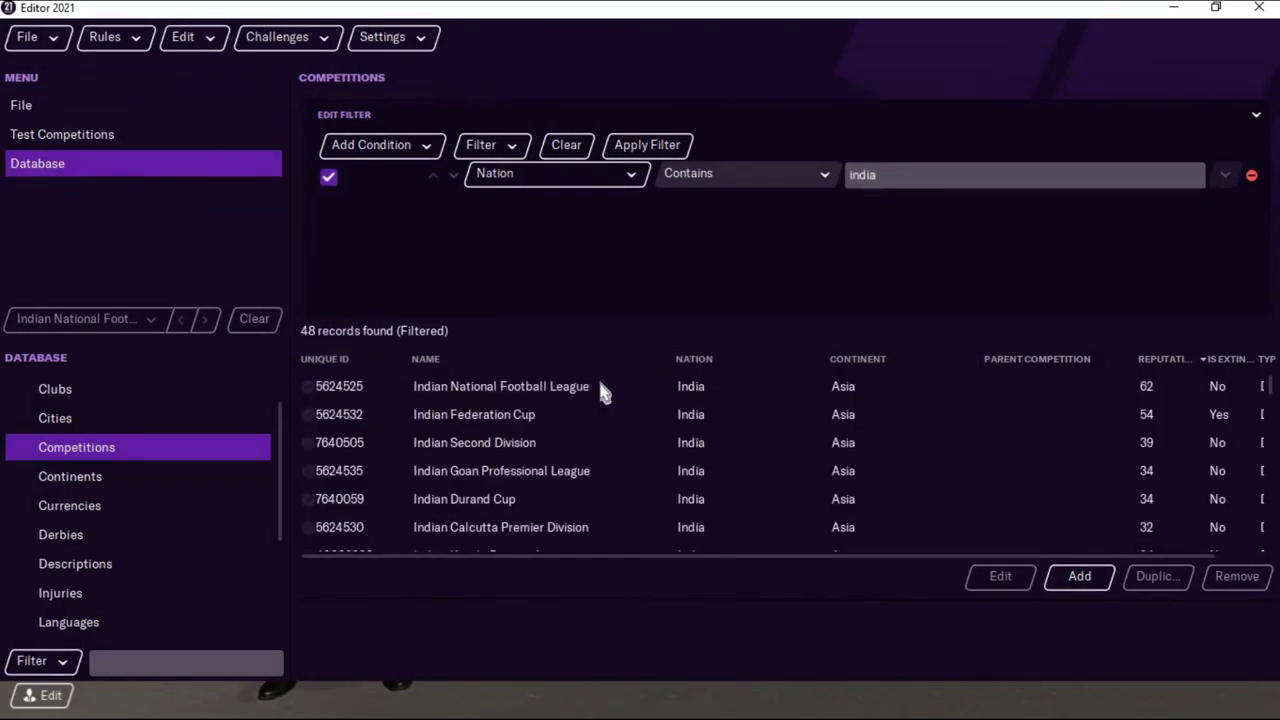
- Sort by reputation, highest first, and open Indian National Division for editing
{"action": "left_click", "coordinate": [1163, 360]}
{"action": "left_click", "coordinate": [1163, 360]}
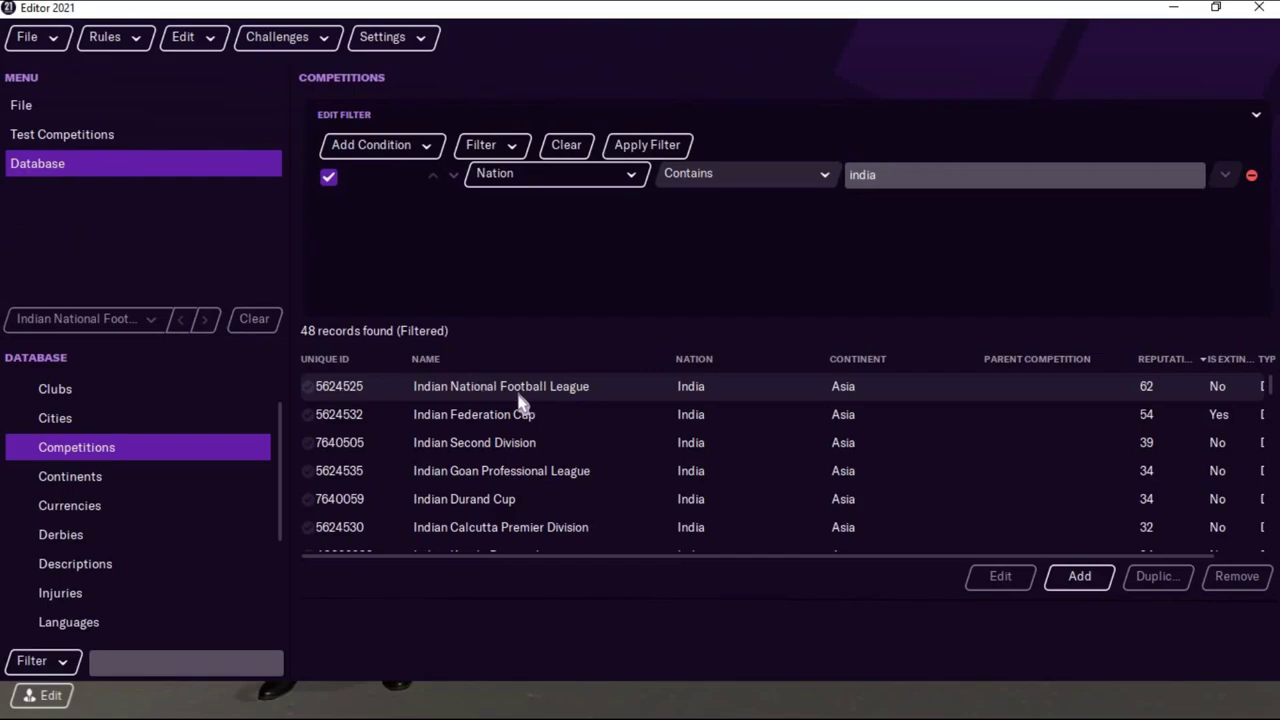
{"action": "left_click", "coordinate": [600, 397]}
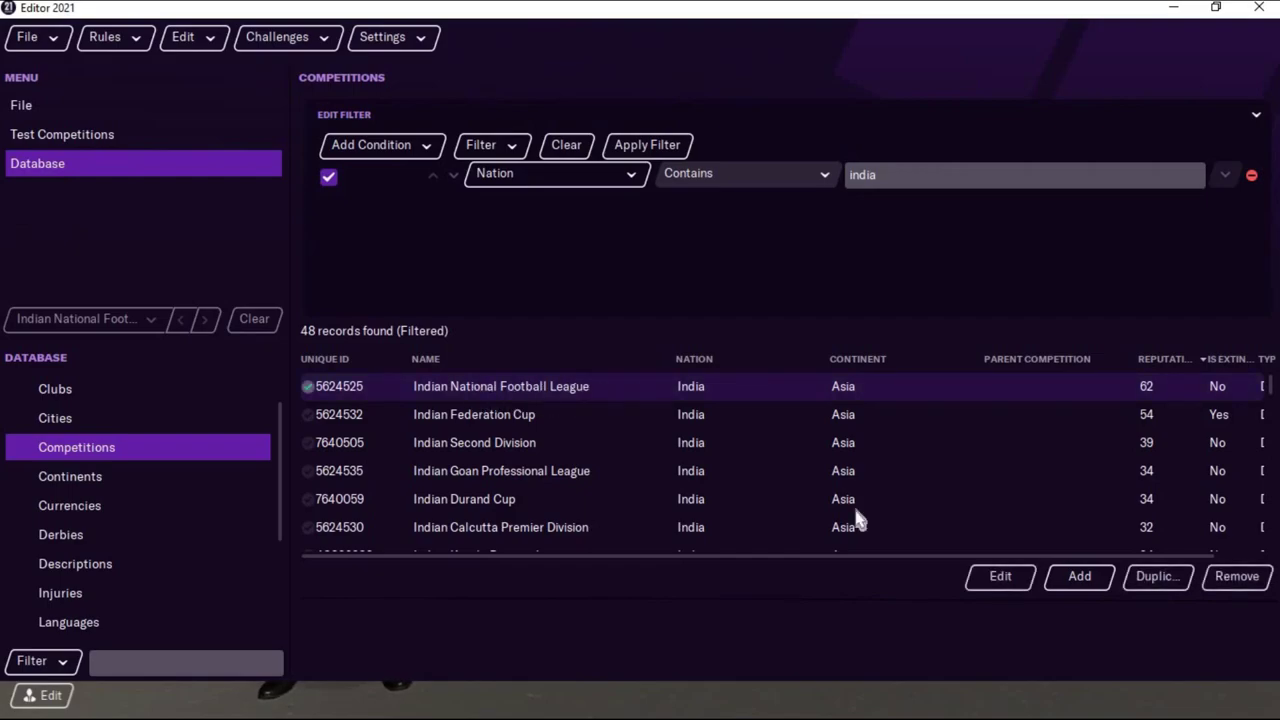
{"action": "scroll", "coordinate": [645, 500], "scroll_direction": "down", "scroll_amount": 8}
{"action": "scroll", "coordinate": [644, 493], "scroll_direction": "down", "scroll_amount": 10}
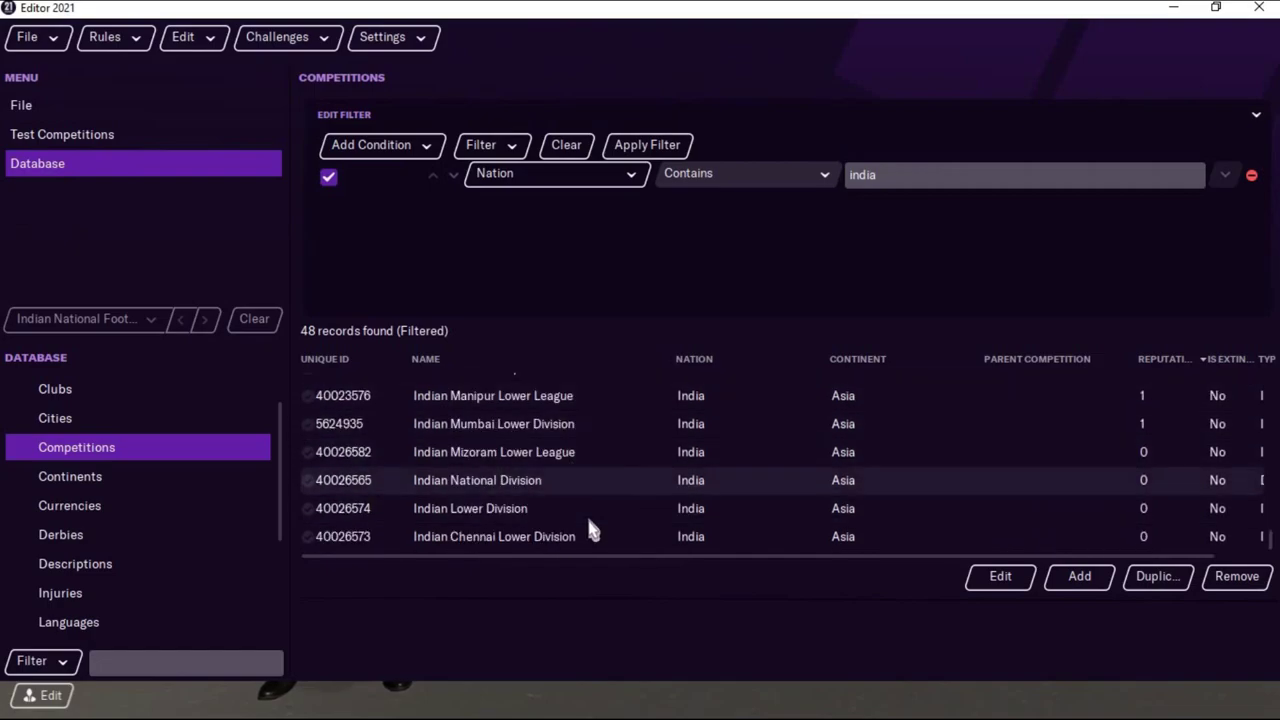
{"action": "left_click", "coordinate": [420, 486]}
{"action": "left_click", "coordinate": [1002, 582]}
- Rename the competition and its short name to Hero Indian Super League, abbreviation ISL
{"action": "left_click", "coordinate": [941, 130]}
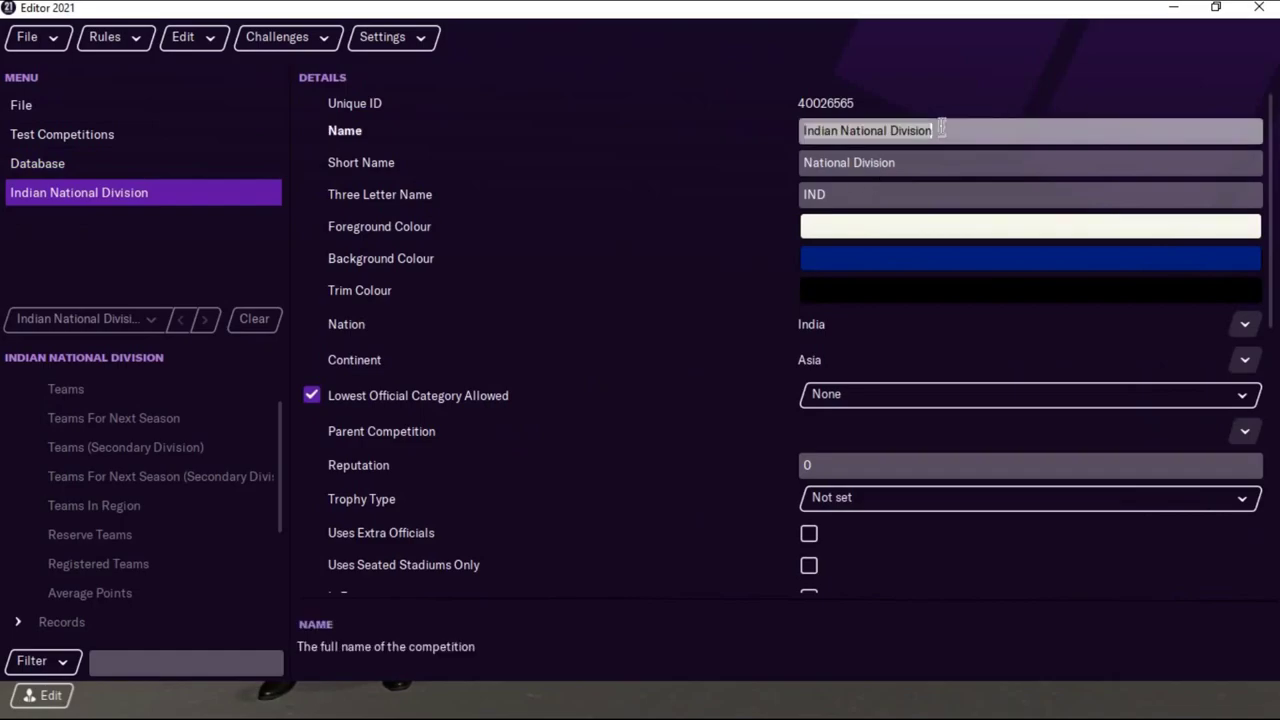
{"action": "key", "text": "ctrl+a"}
{"action": "type", "text": "H"}
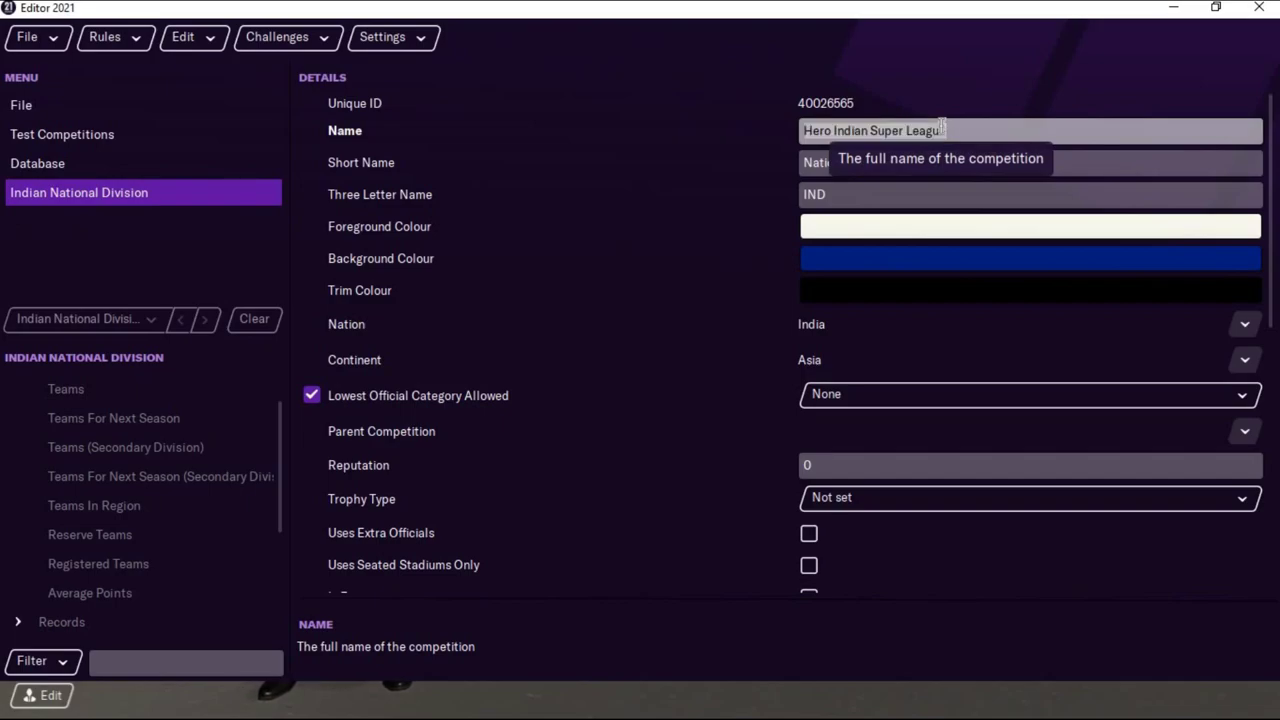
{"action": "left_click", "coordinate": [890, 158]}
{"action": "key", "text": "ctrl+a"}
{"action": "type", "text": "Hero Indian Super League"}
{"action": "left_click", "coordinate": [873, 200]}
{"action": "key", "text": "BackSpace"}
{"action": "key", "text": "BackSpace"}
{"action": "key", "text": "BackSpace"}
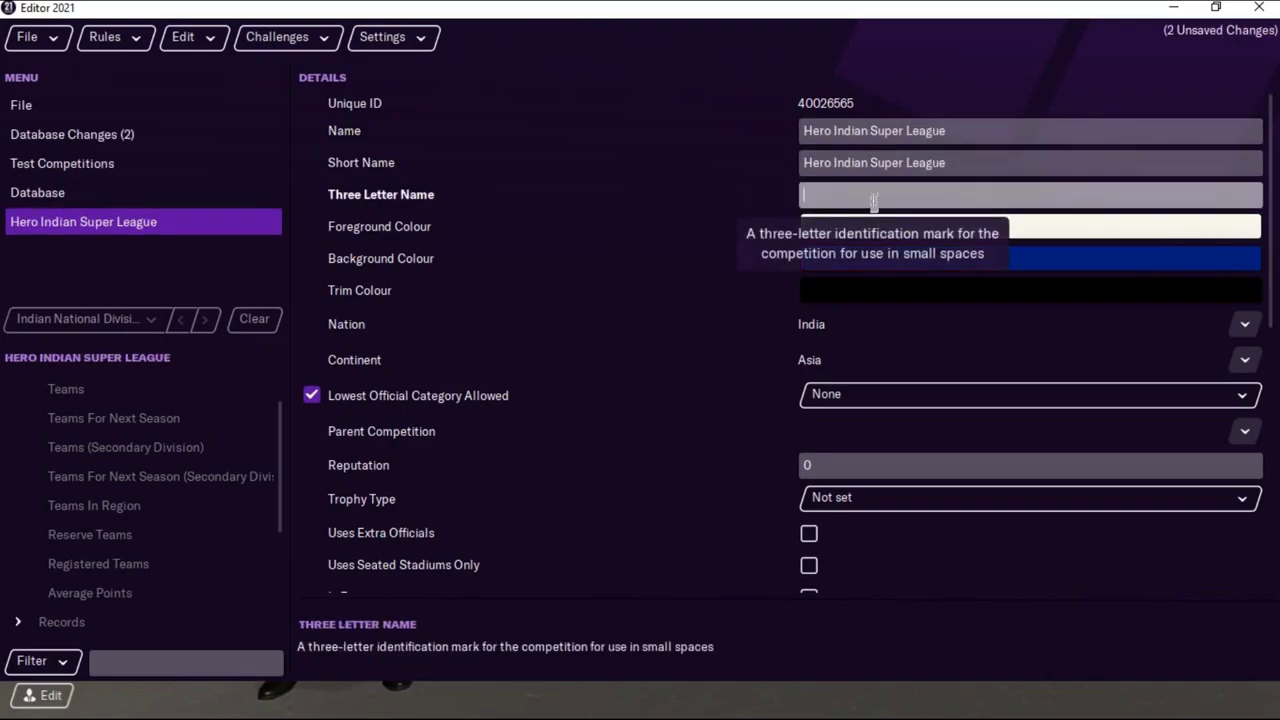
{"action": "type", "text": "ISL"}
{"action": "key", "text": "Return"}
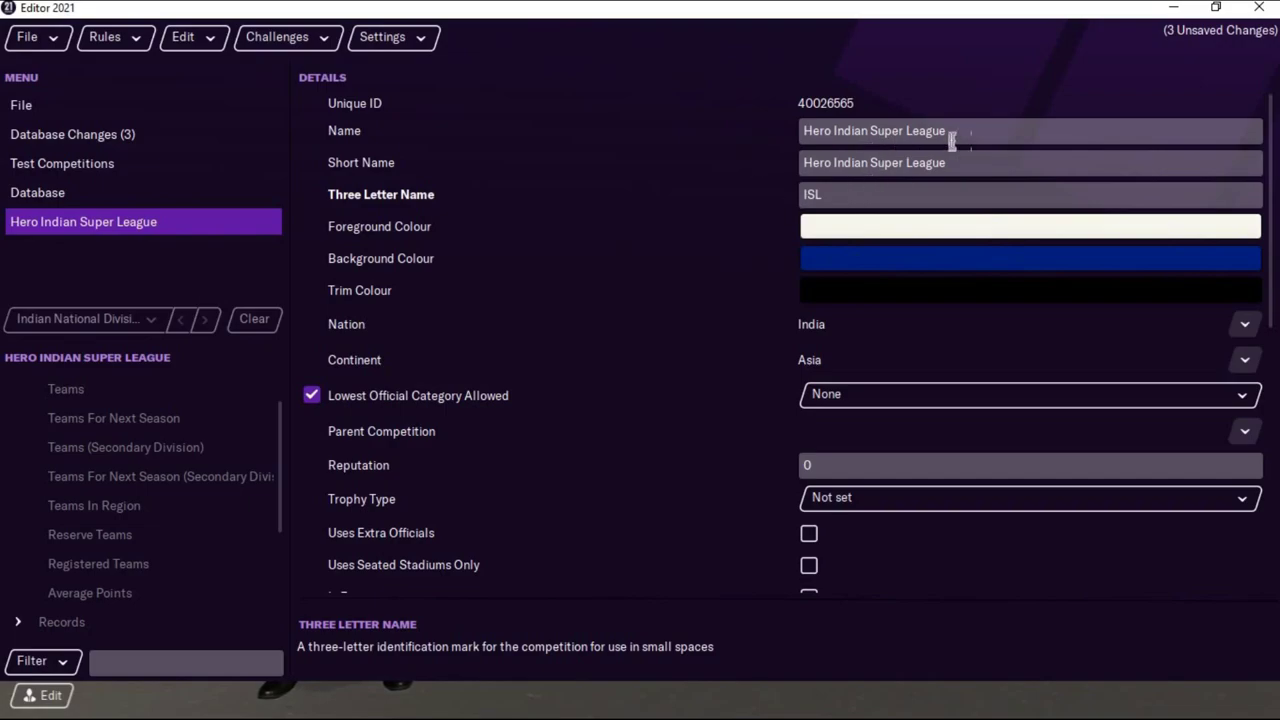
- Set reputation to 75 and competition type to Domestic Top Division
{"action": "scroll", "coordinate": [605, 335], "scroll_direction": "down", "scroll_amount": 2}
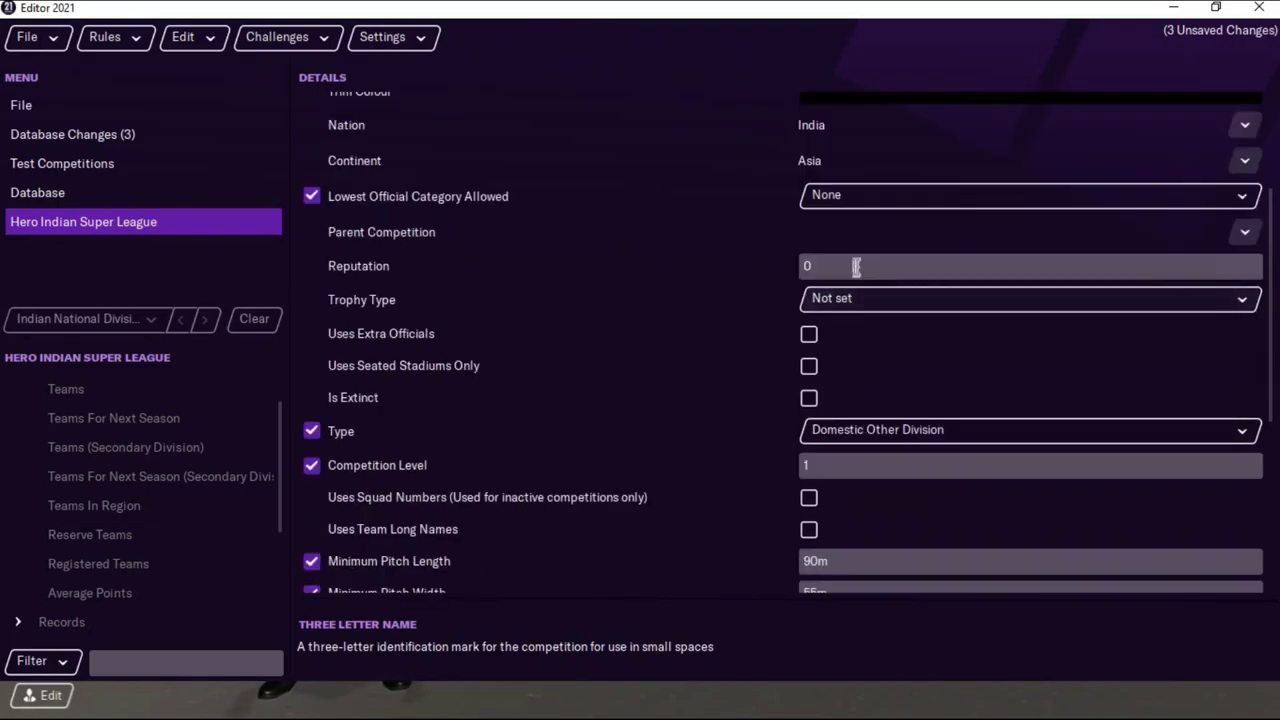
{"action": "left_click", "coordinate": [855, 266]}
{"action": "type", "text": "75"}
{"action": "key", "text": "Return"}
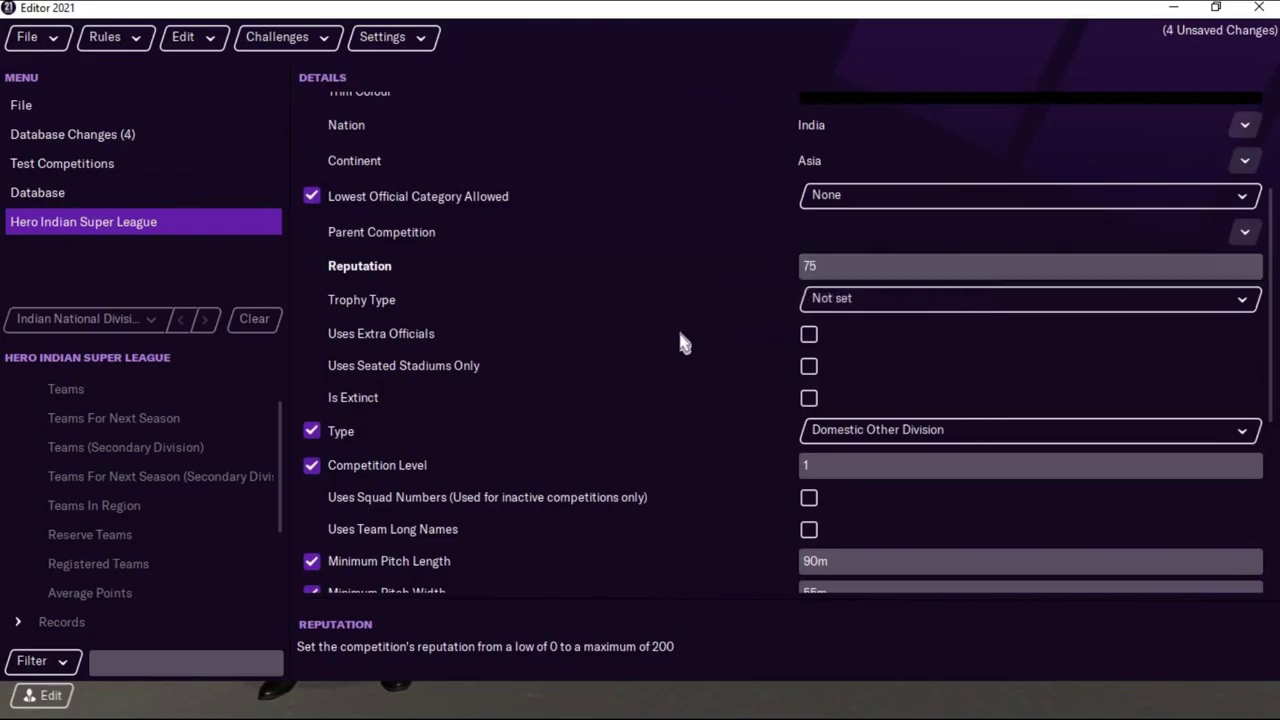
{"action": "left_click", "coordinate": [871, 440]}
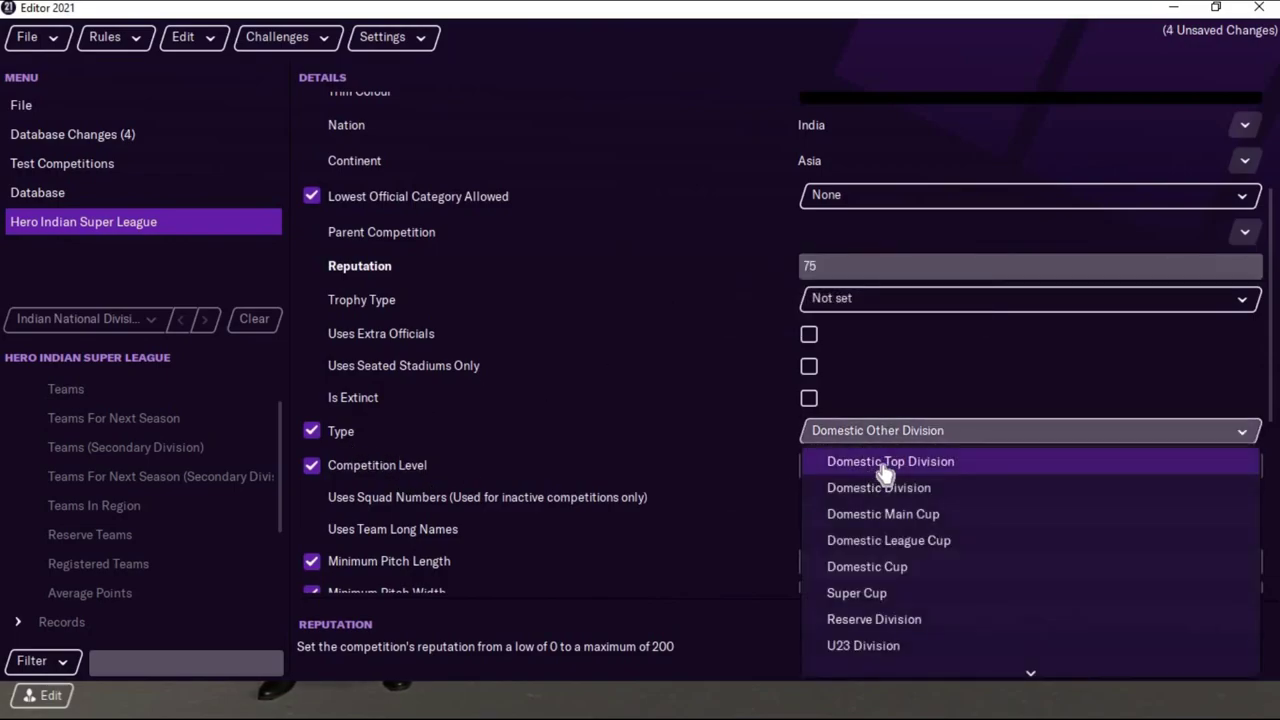
{"action": "left_click", "coordinate": [885, 461]}
{"action": "scroll", "coordinate": [611, 375], "scroll_direction": "up", "scroll_amount": 3}
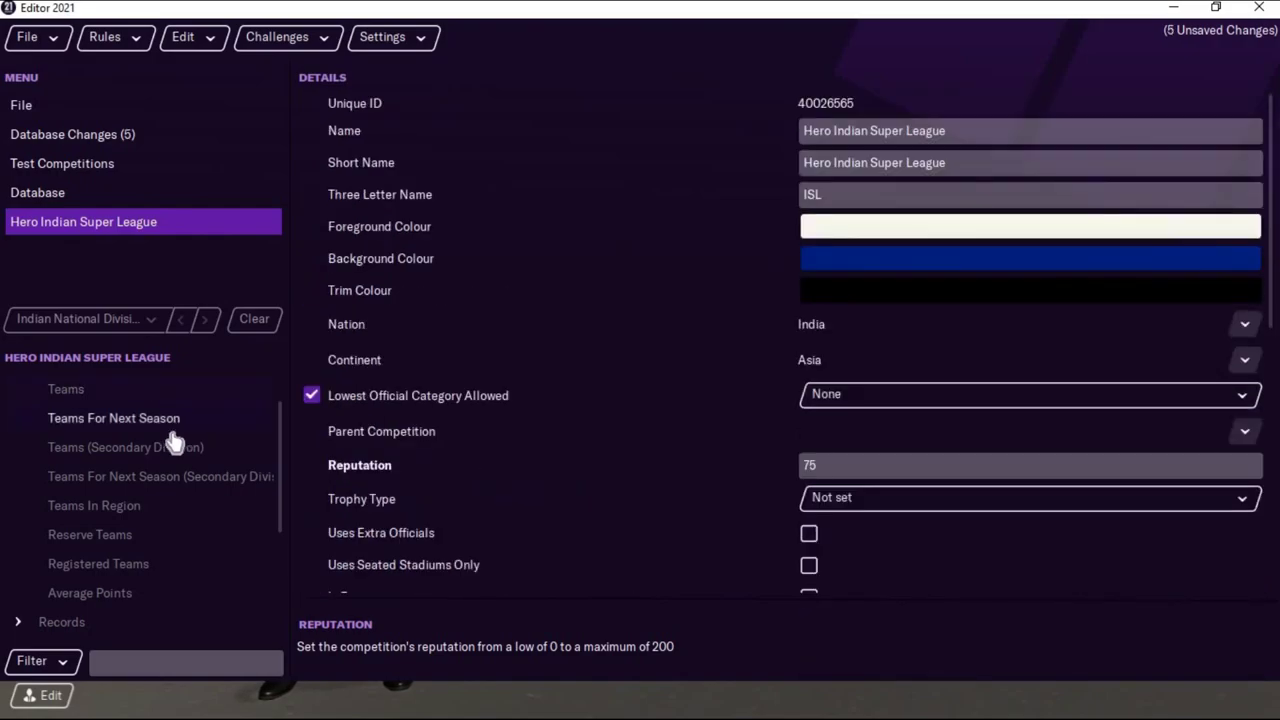
{"action": "scroll", "coordinate": [175, 440], "scroll_direction": "up", "scroll_amount": 2}
{"action": "left_click", "coordinate": [77, 447]}
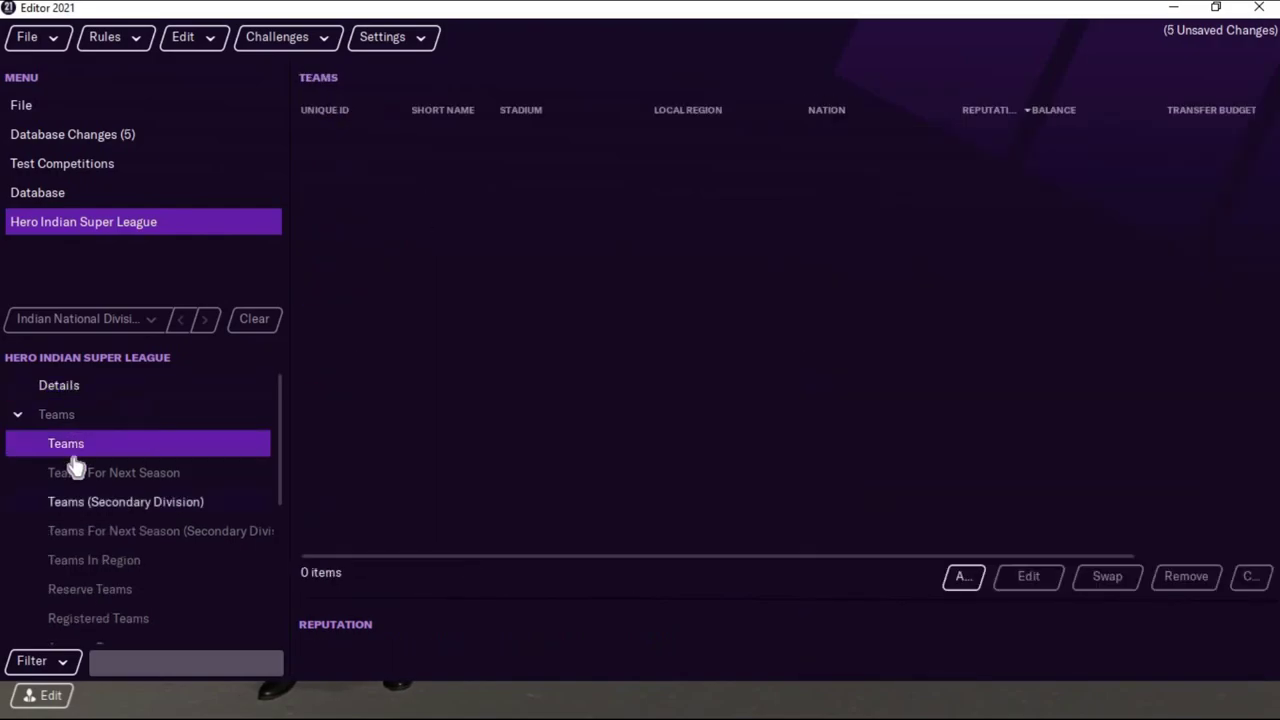
- Search for teams from the nation India to add to the league
{"action": "left_click", "coordinate": [62, 387]}
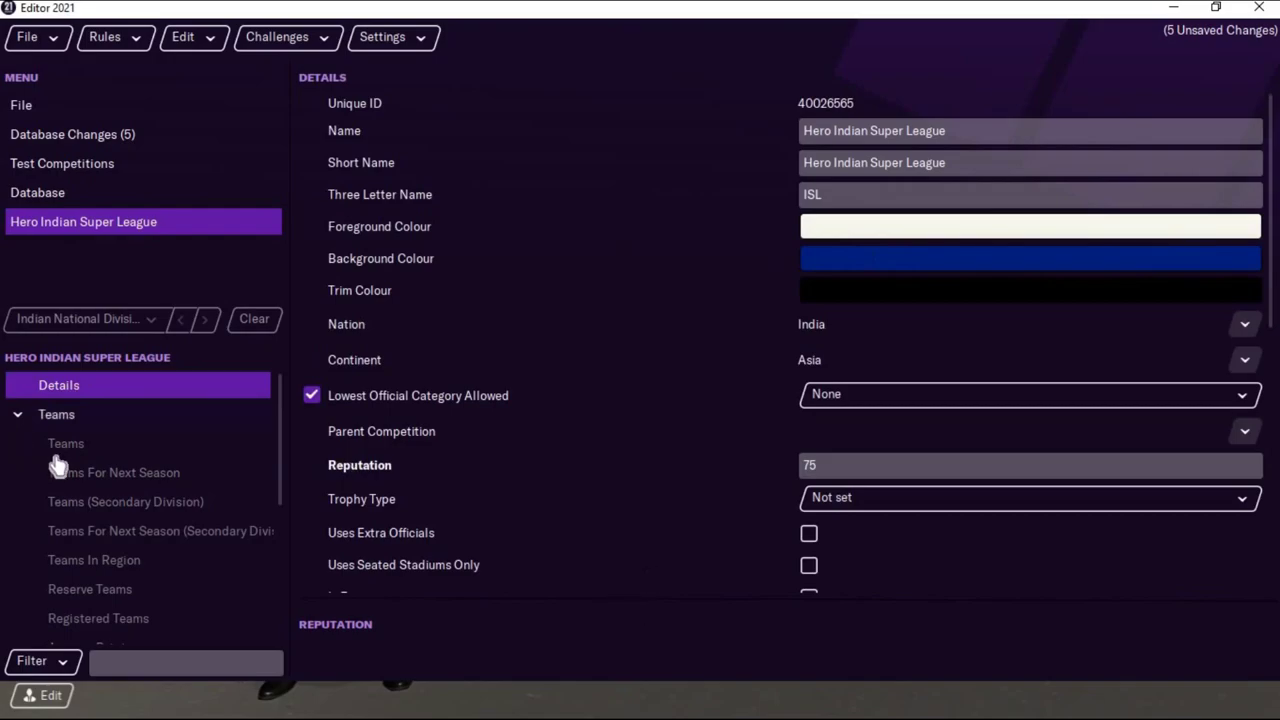
{"action": "left_click", "coordinate": [95, 462]}
{"action": "left_click", "coordinate": [126, 442]}
{"action": "left_click", "coordinate": [966, 578]}
{"action": "left_click", "coordinate": [332, 155]}
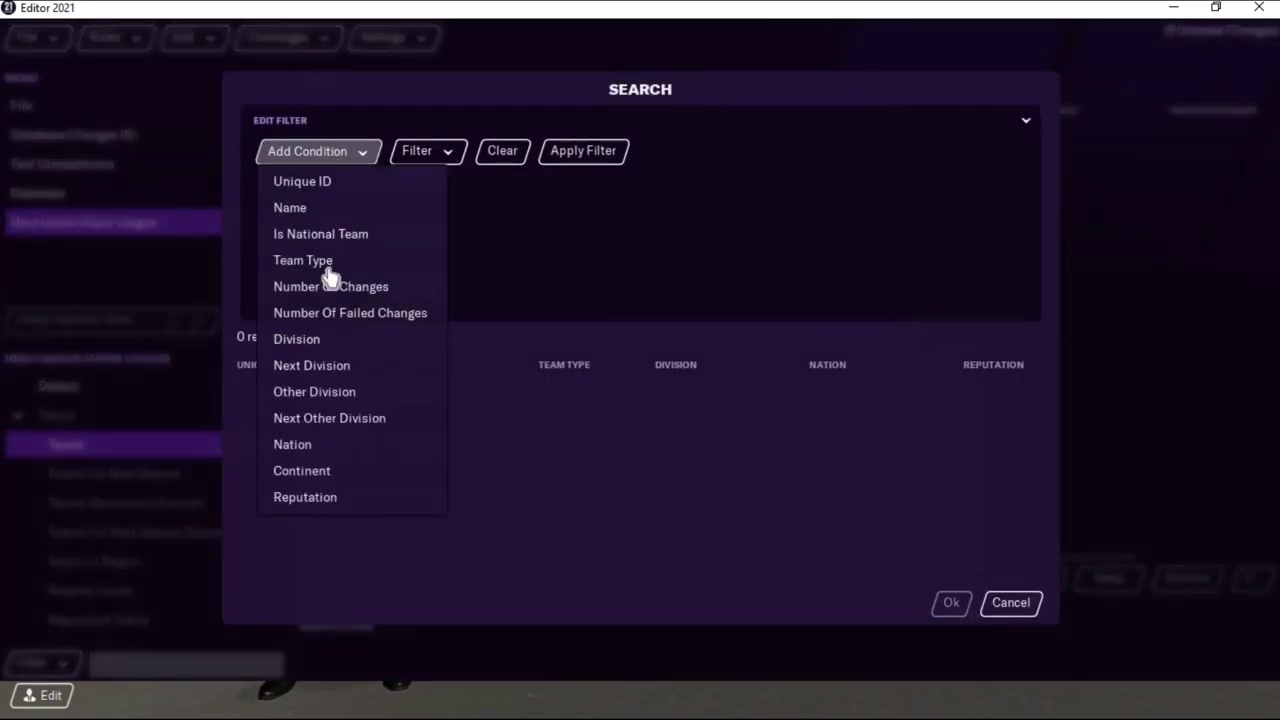
{"action": "left_click", "coordinate": [315, 444]}
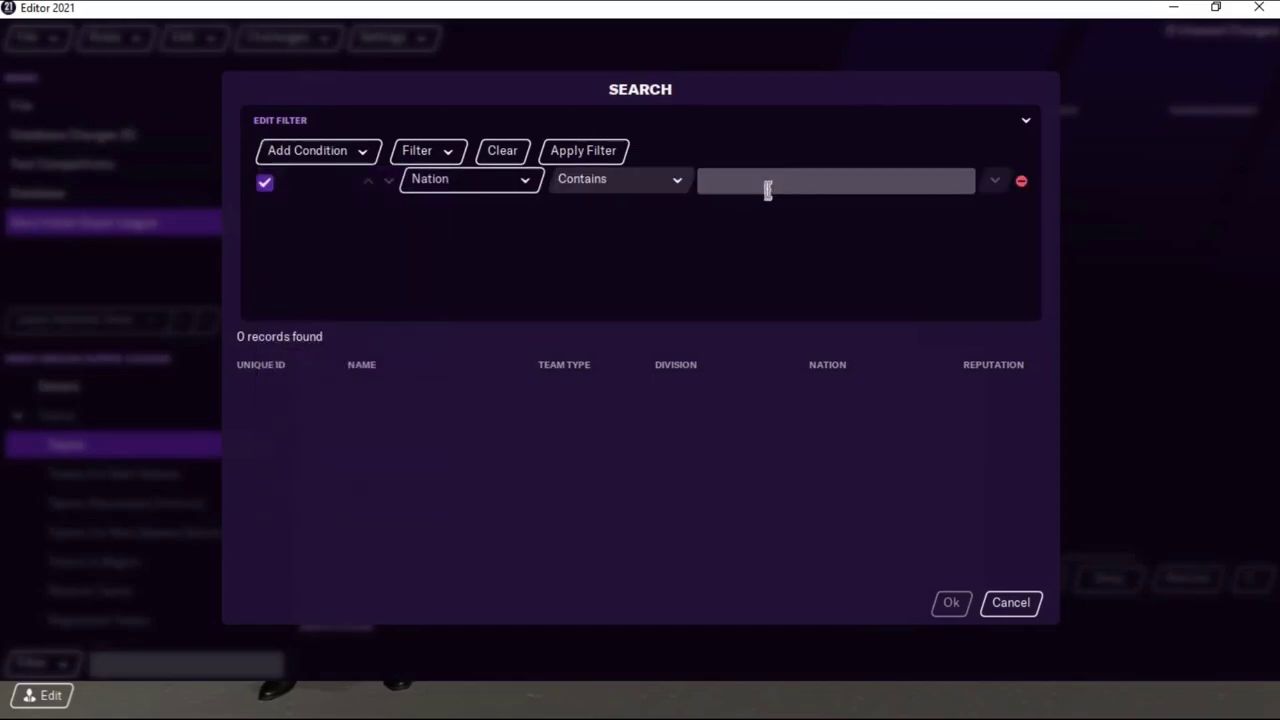
{"action": "left_click", "coordinate": [768, 190]}
{"action": "type", "text": "India"}
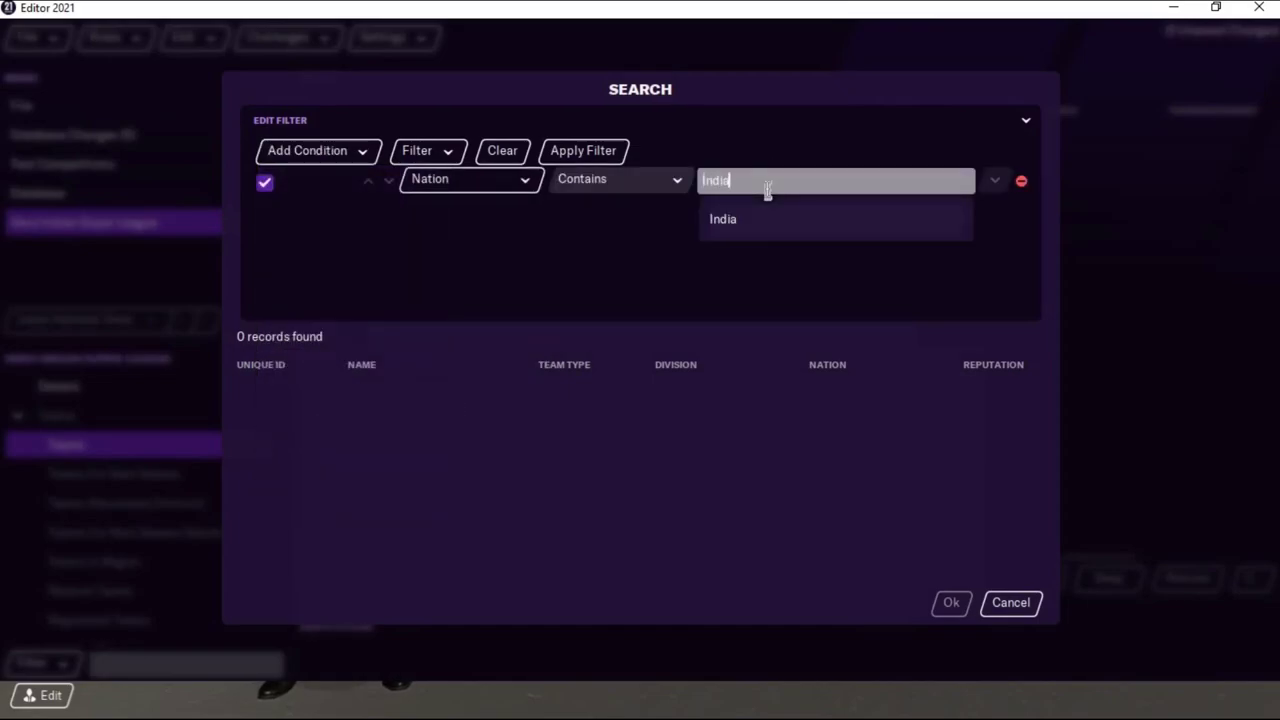
{"action": "key", "text": "Return"}
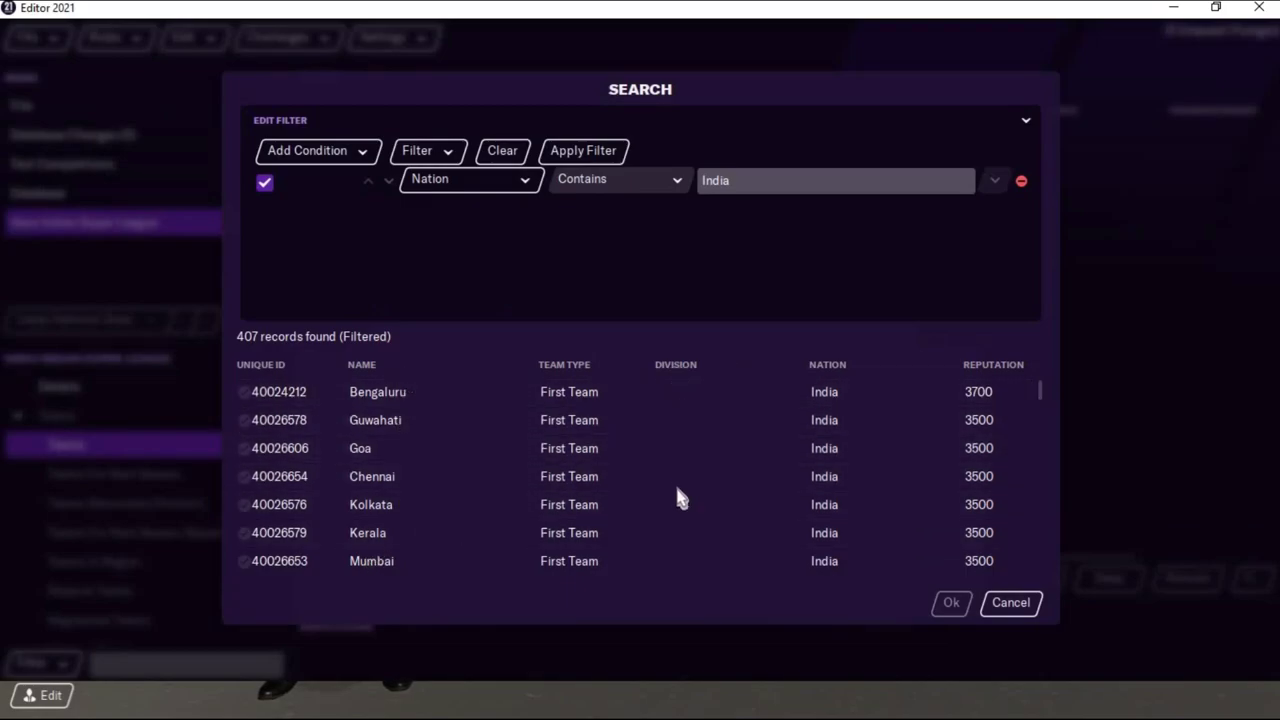
- Tick the Indian clubs through Hyderabad and Odisha and add them, giving 11 teams
{"action": "scroll", "coordinate": [678, 535], "scroll_direction": "down", "scroll_amount": 5}
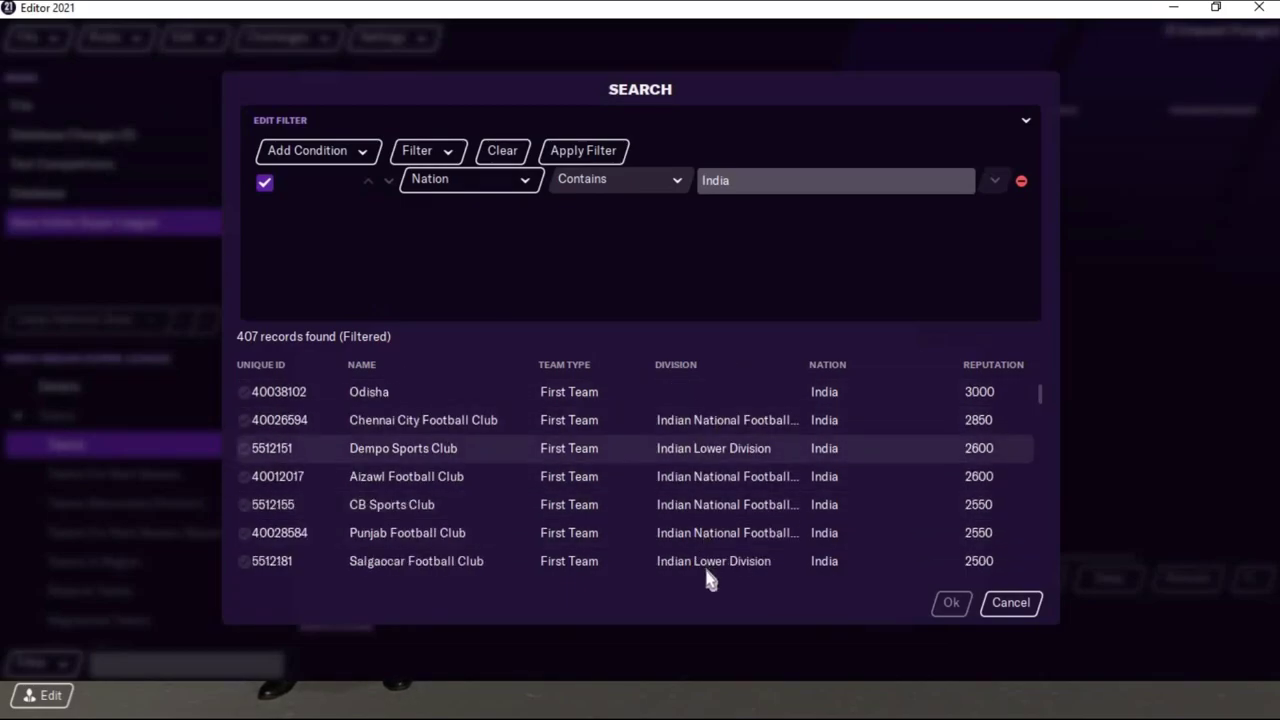
{"action": "scroll", "coordinate": [700, 490], "scroll_direction": "up", "scroll_amount": 5}
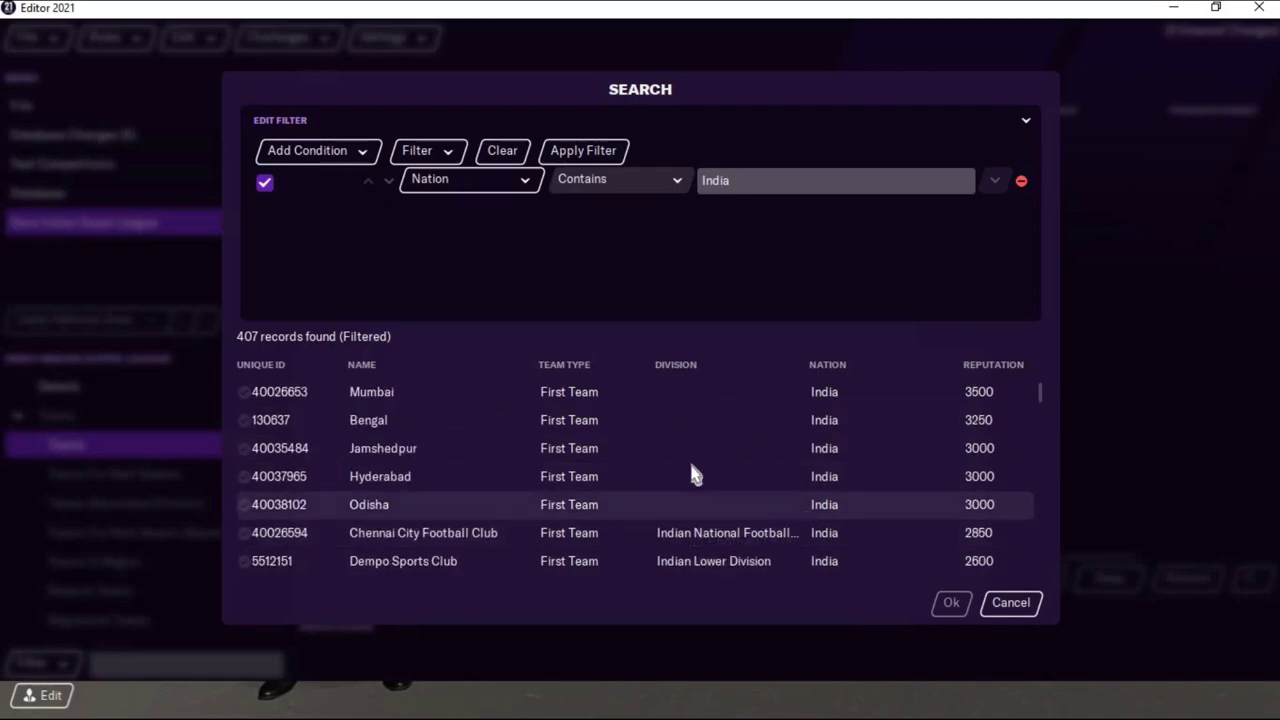
{"action": "left_click_drag", "start_coordinate": [453, 422], "coordinate": [434, 543]}
{"action": "scroll", "coordinate": [424, 520], "scroll_direction": "down", "scroll_amount": 3}
{"action": "scroll", "coordinate": [437, 500], "scroll_direction": "down", "scroll_amount": 3}
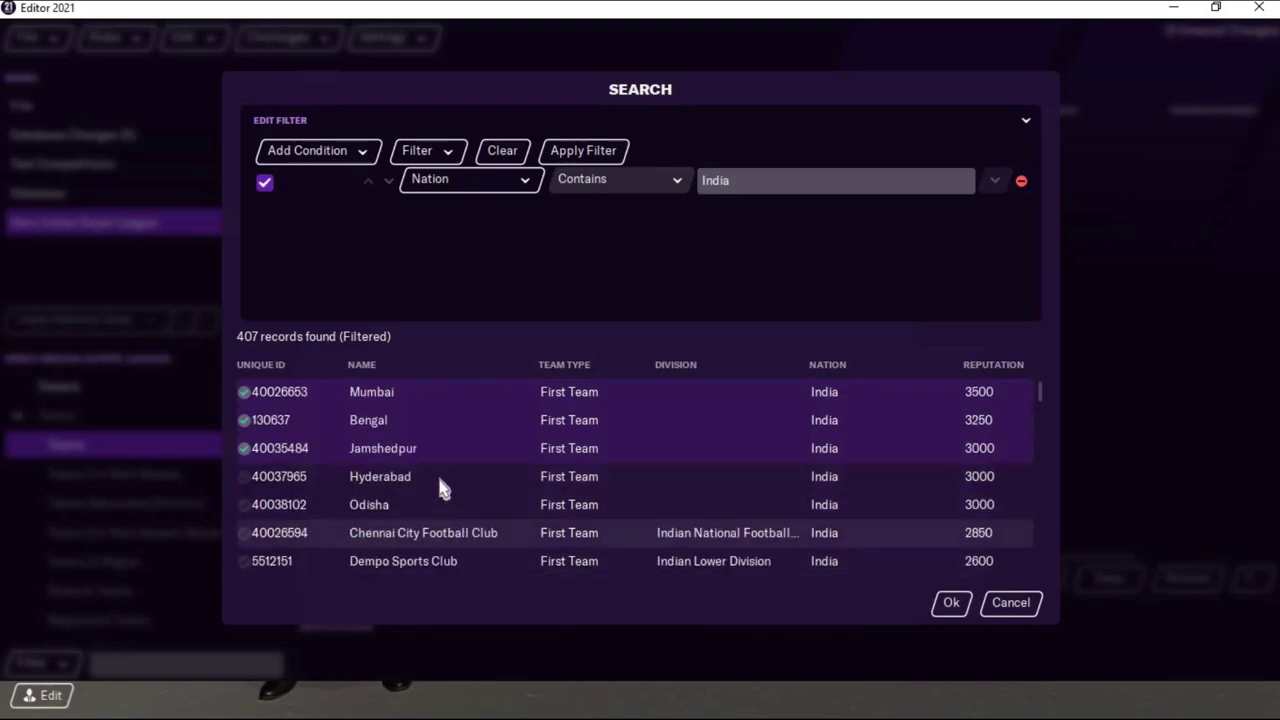
{"action": "left_click_drag", "start_coordinate": [440, 490], "coordinate": [437, 516]}
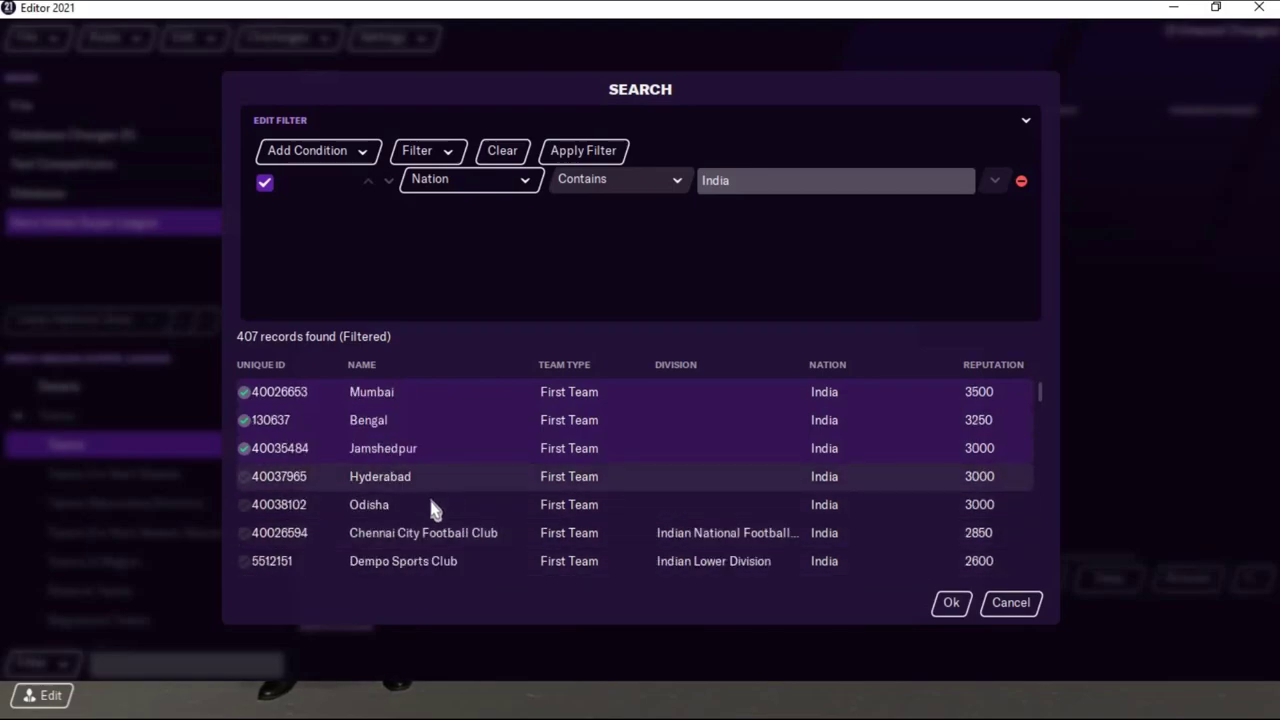
{"action": "left_click", "coordinate": [949, 604]}
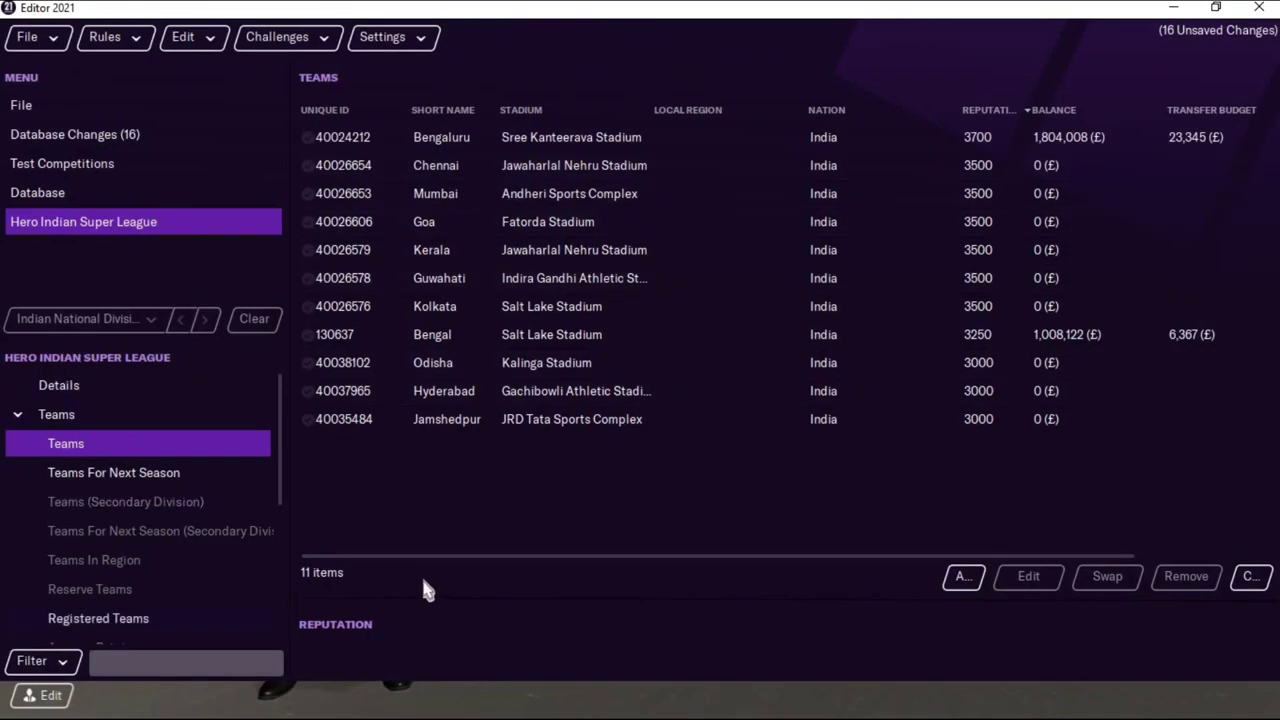
{"action": "left_click", "coordinate": [118, 386]}
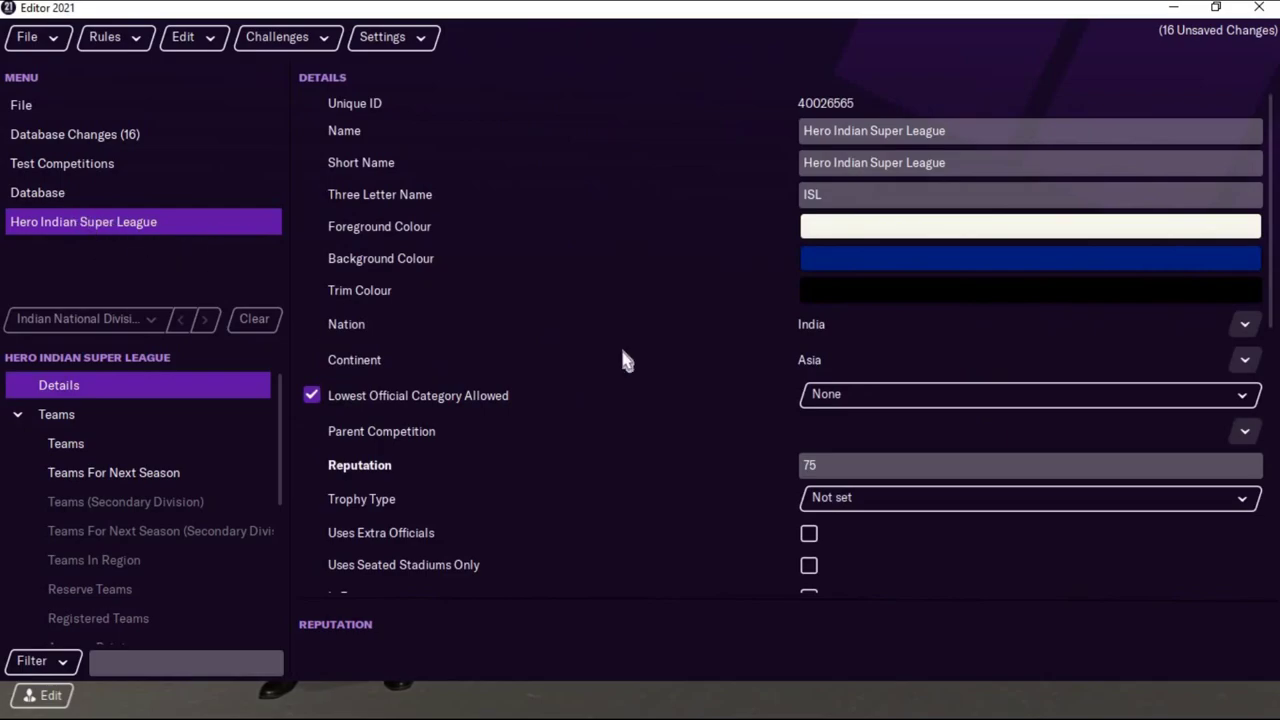
{"action": "scroll", "coordinate": [623, 360], "scroll_direction": "down", "scroll_amount": 5}
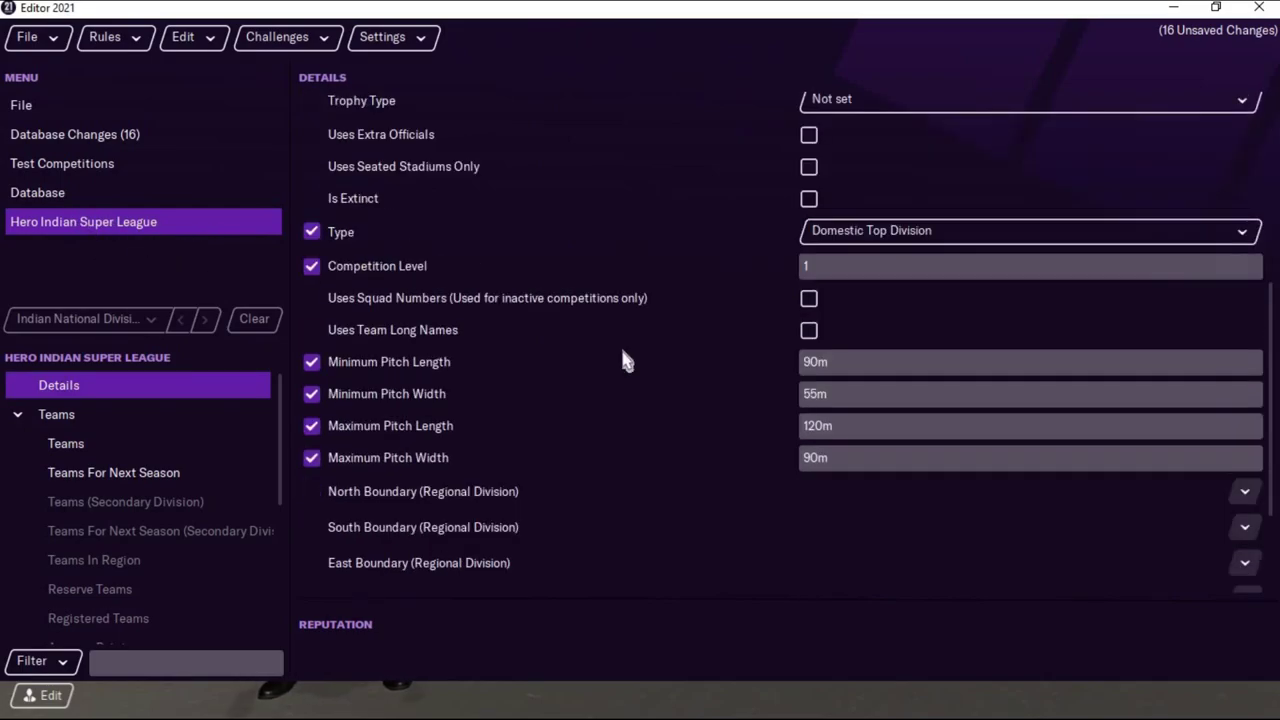
{"action": "left_click", "coordinate": [72, 198]}
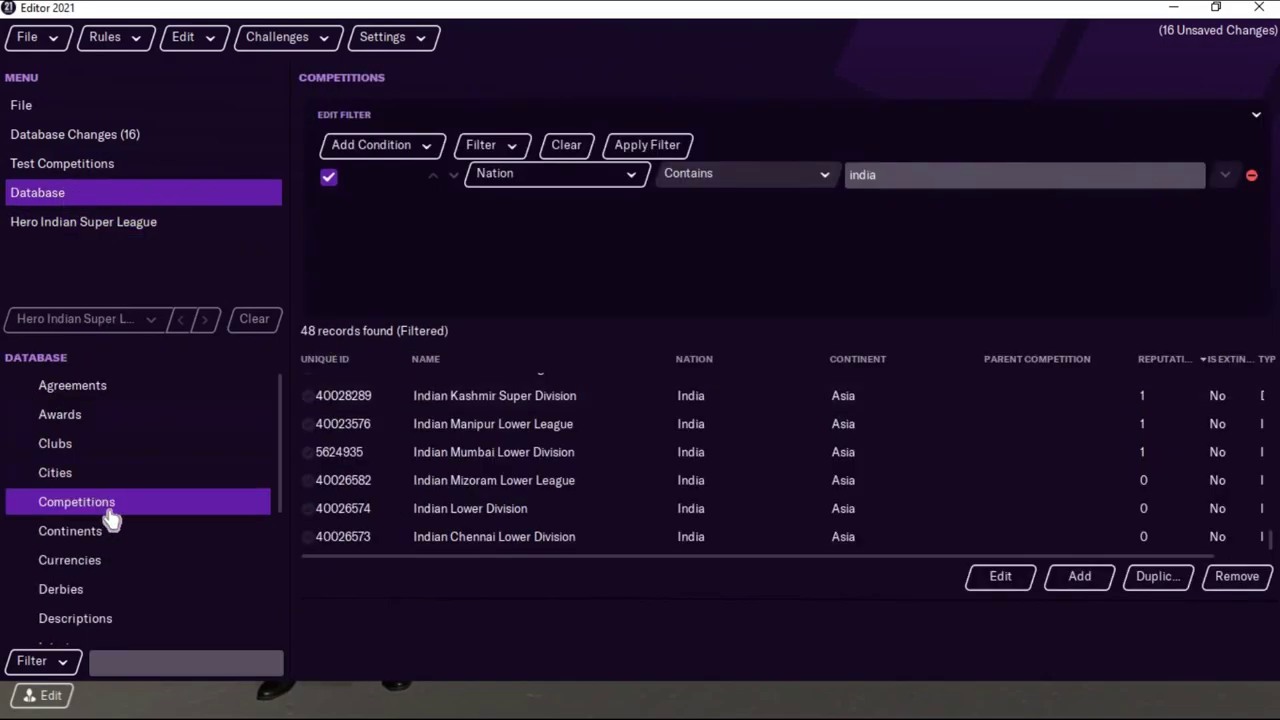
- Open Indian National Football League and rename it and its short name Hero I league
{"action": "scroll", "coordinate": [546, 463], "scroll_direction": "up", "scroll_amount": 10}
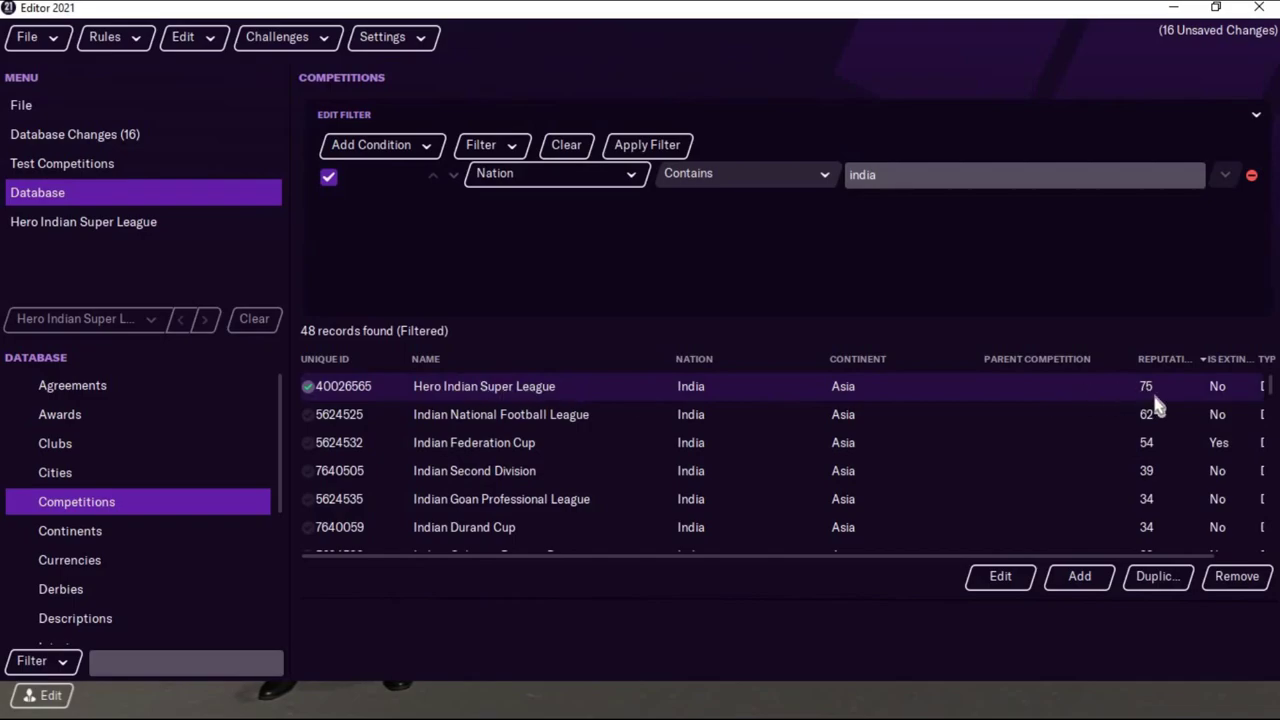
{"action": "left_click", "coordinate": [476, 422]}
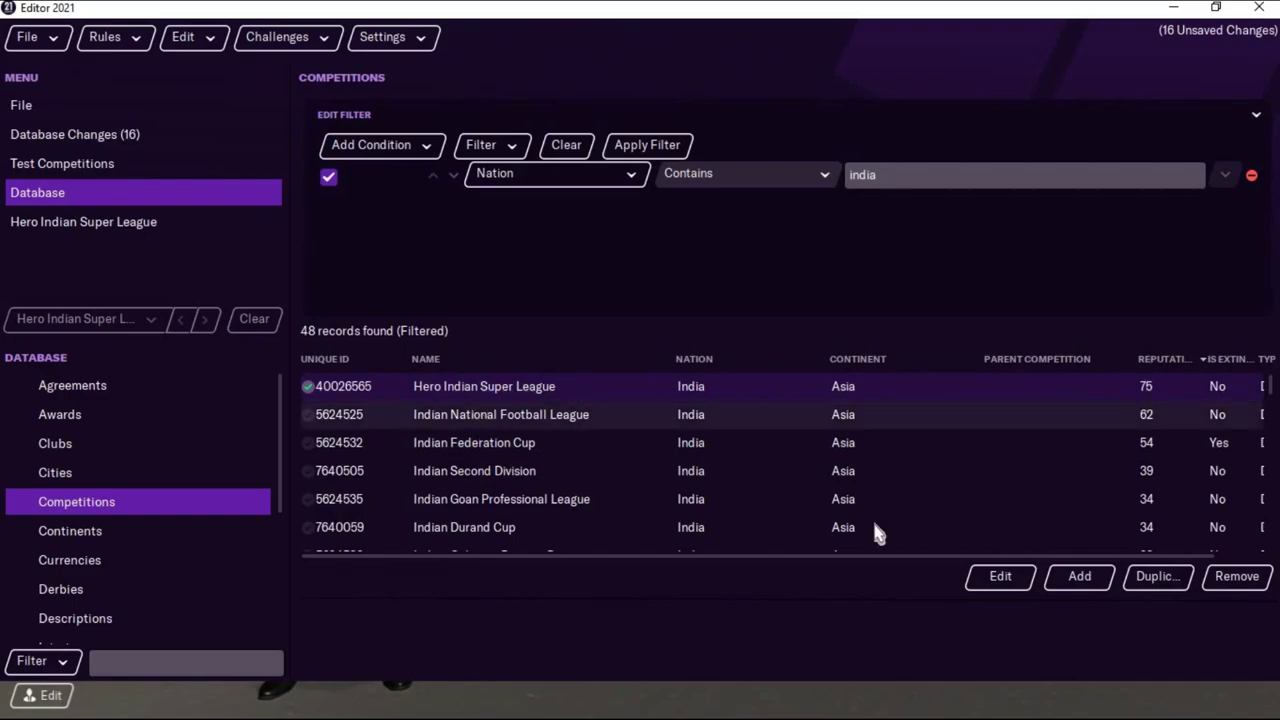
{"action": "left_click", "coordinate": [986, 582]}
{"action": "scroll", "coordinate": [850, 190], "scroll_direction": "up", "scroll_amount": 4}
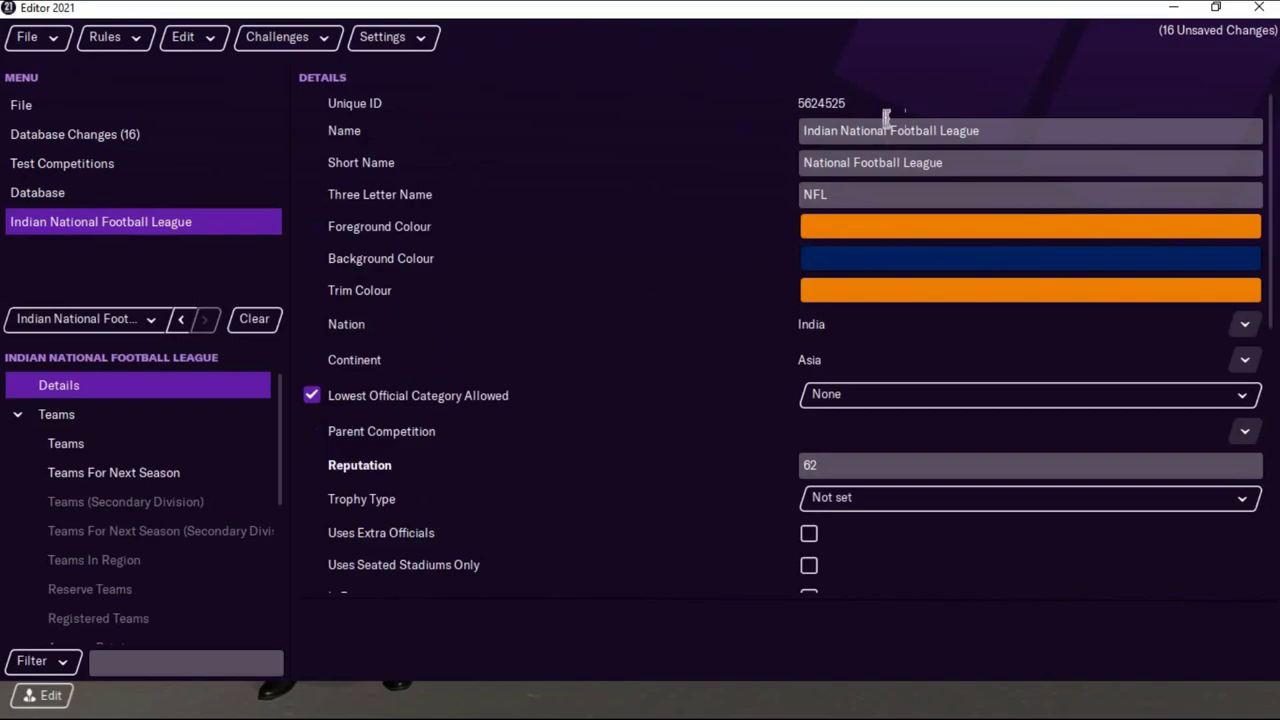
{"action": "left_click", "coordinate": [925, 130]}
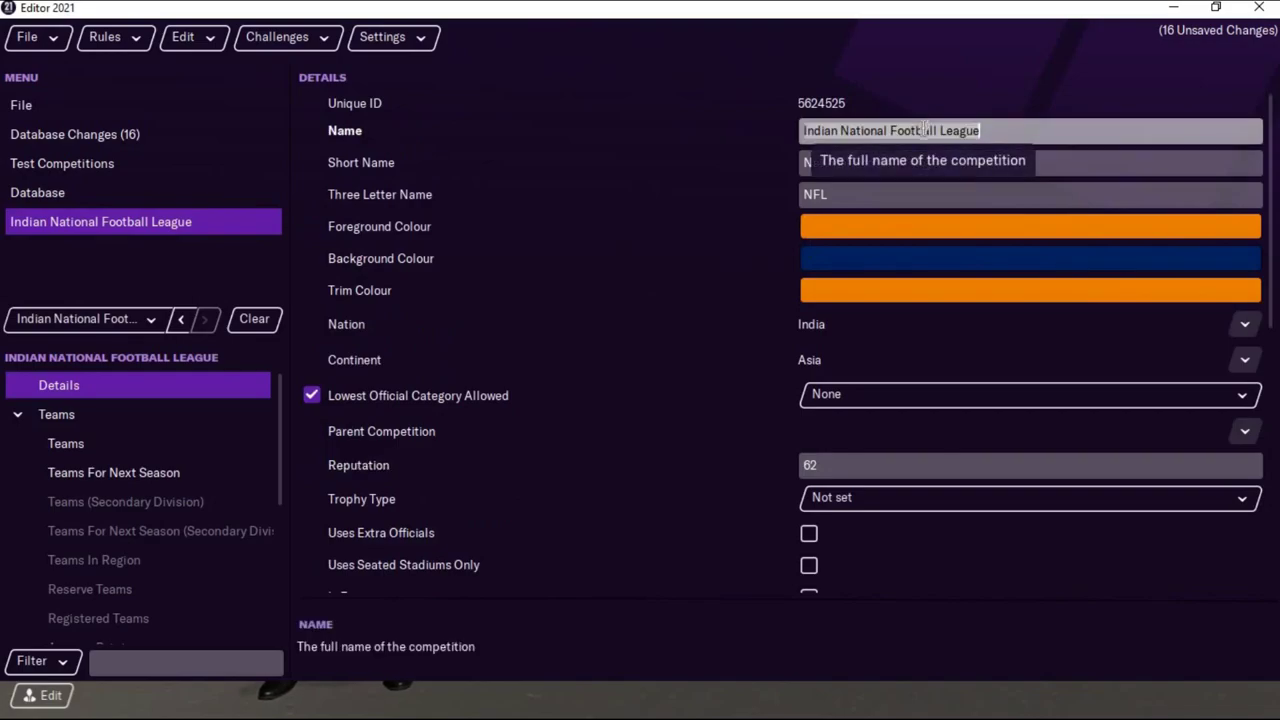
{"action": "type", "text": "Hero I league"}
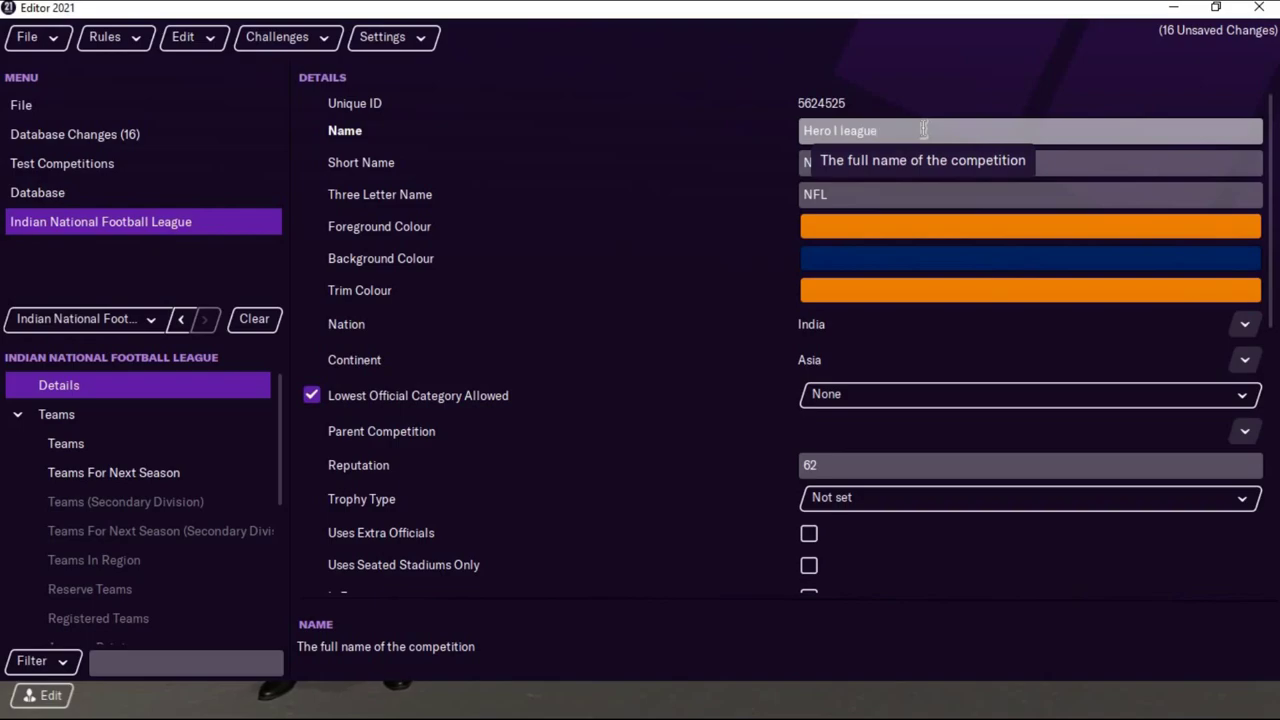
{"action": "key", "text": "Return"}
{"action": "key", "text": "ctrl+c"}
{"action": "left_click", "coordinate": [898, 155]}
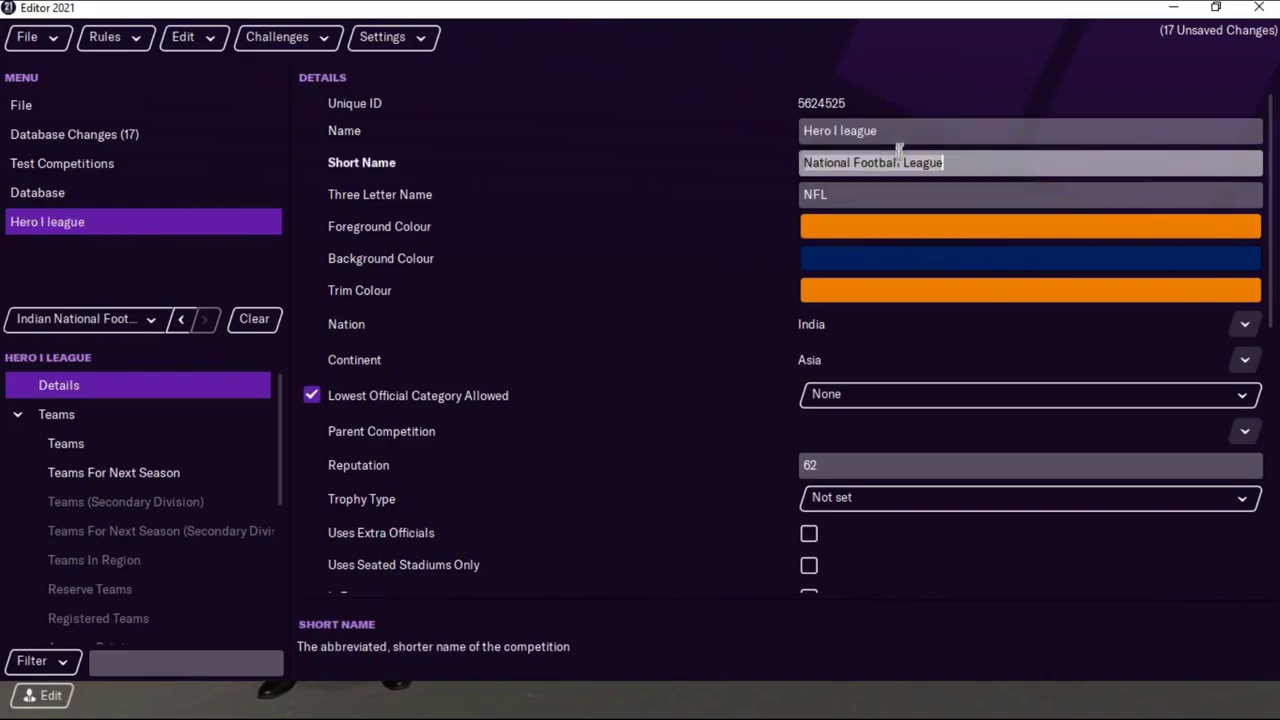
{"action": "key", "text": "ctrl+v"}
- Set the three-letter name to I League and competition level to 2
{"action": "left_click", "coordinate": [888, 195]}
{"action": "key", "text": "BackSpace"}
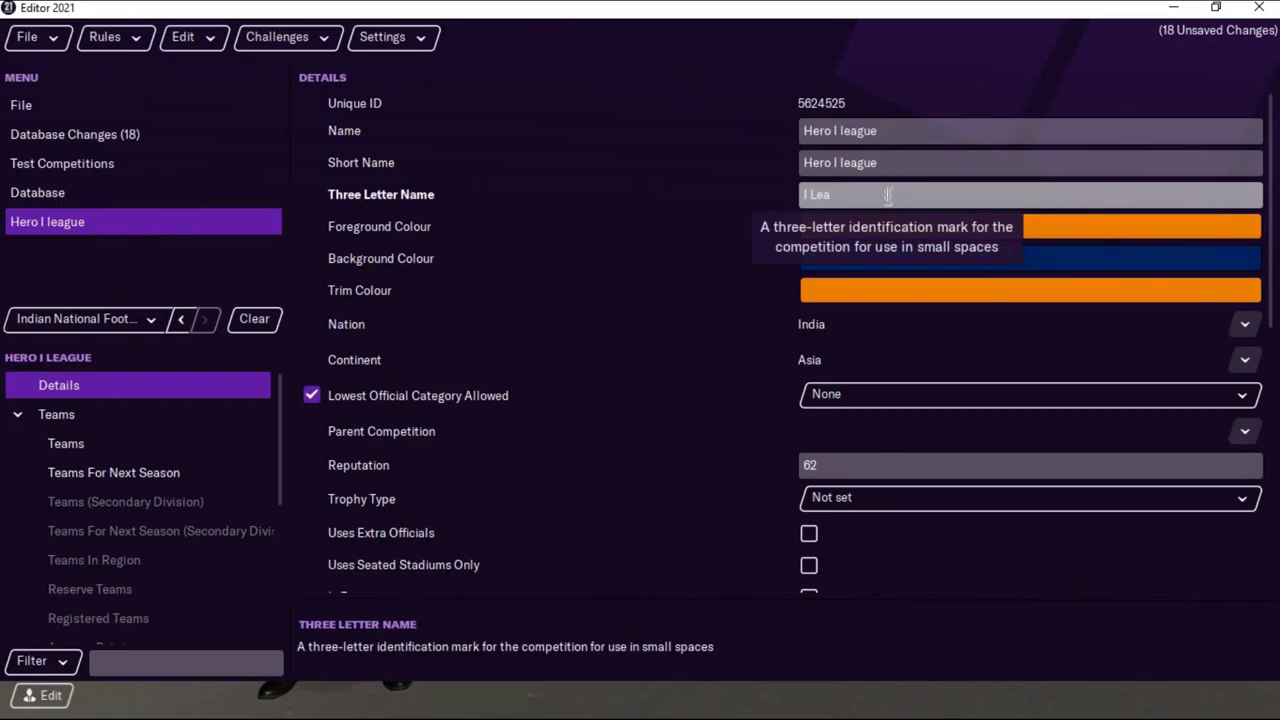
{"action": "type", "text": "I League"}
{"action": "key", "text": "Return"}
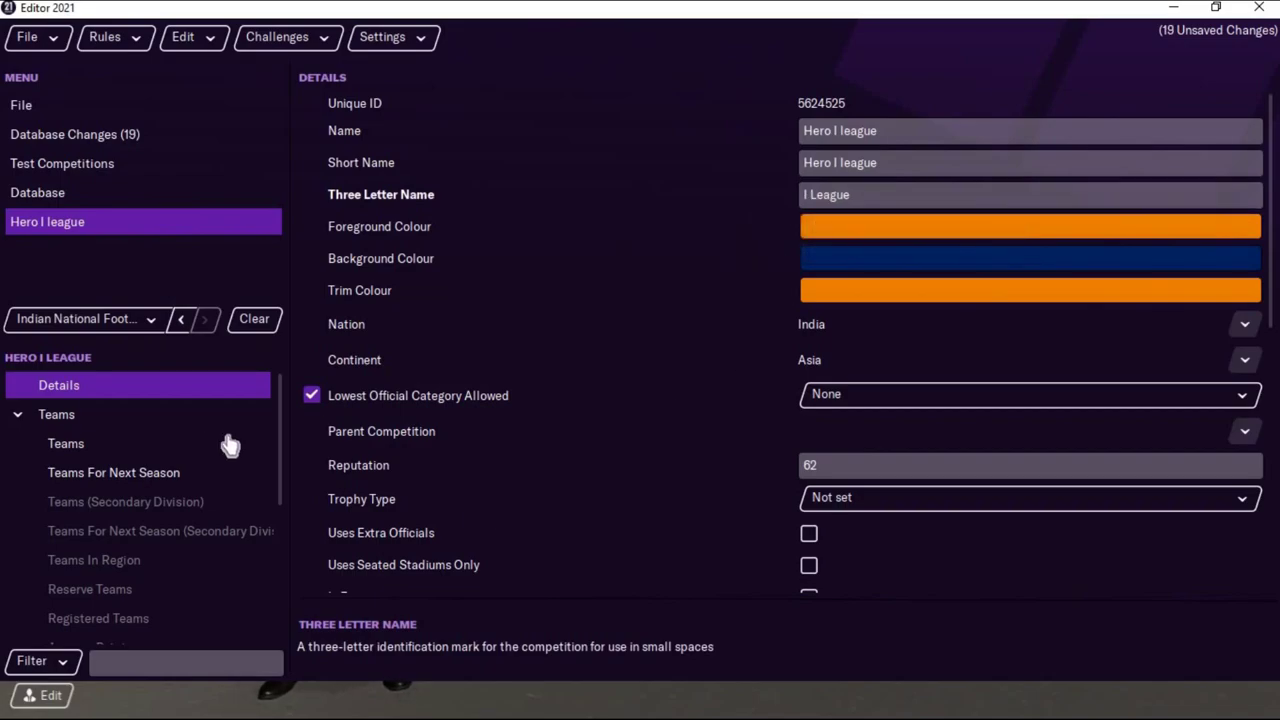
{"action": "scroll", "coordinate": [737, 470], "scroll_direction": "down", "scroll_amount": 2}
{"action": "scroll", "coordinate": [737, 470], "scroll_direction": "down", "scroll_amount": 3}
{"action": "left_click", "coordinate": [867, 265]}
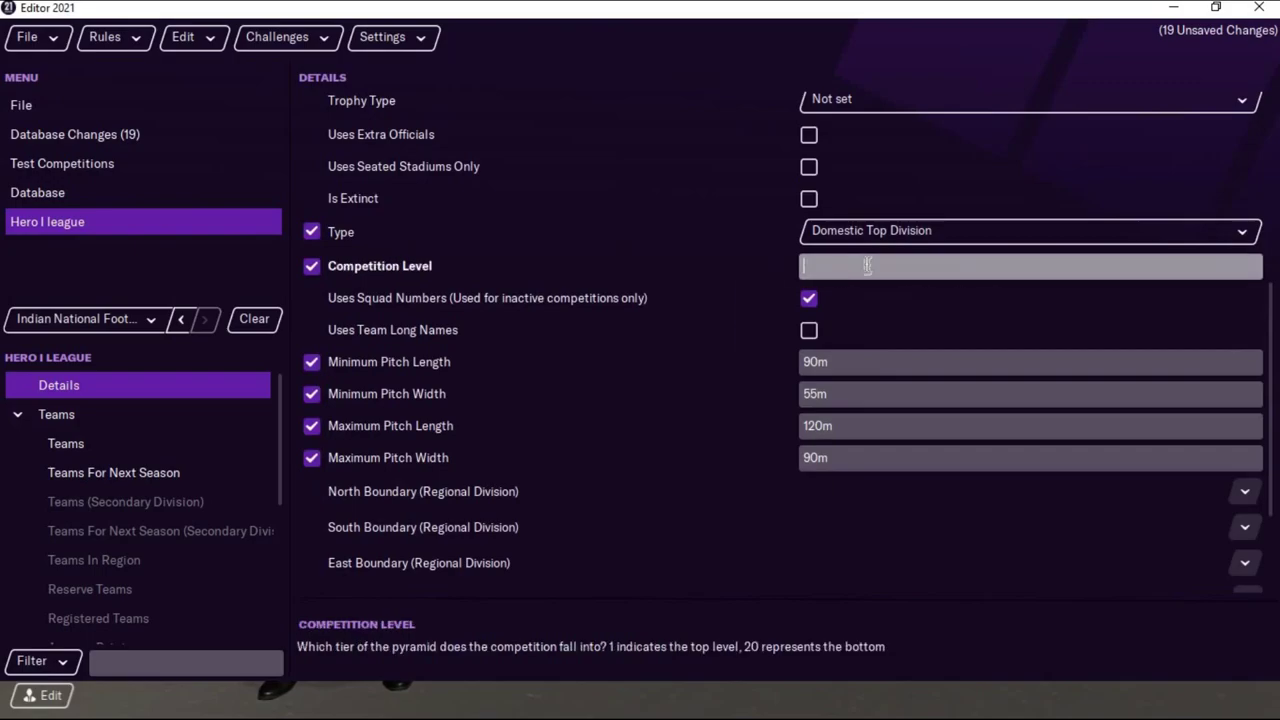
{"action": "key", "text": "BackSpace"}
{"action": "type", "text": "2"}
{"action": "key", "text": "Return"}
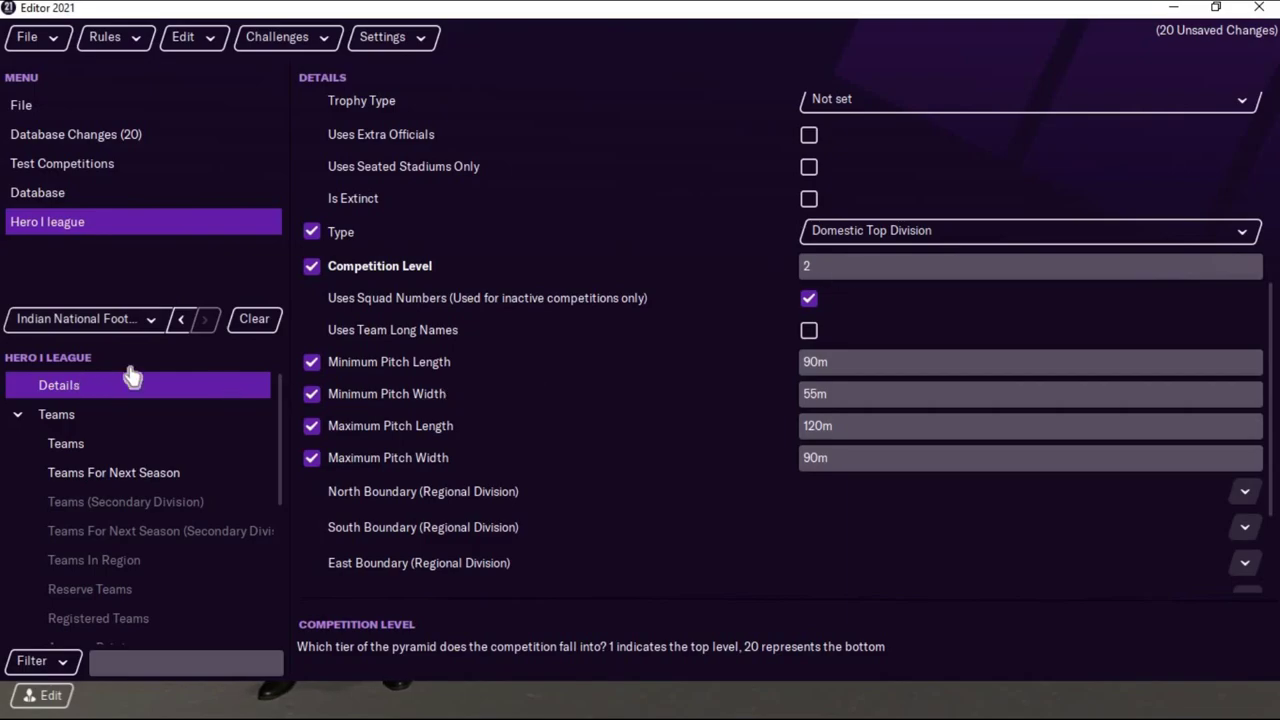
{"action": "left_click", "coordinate": [60, 192]}
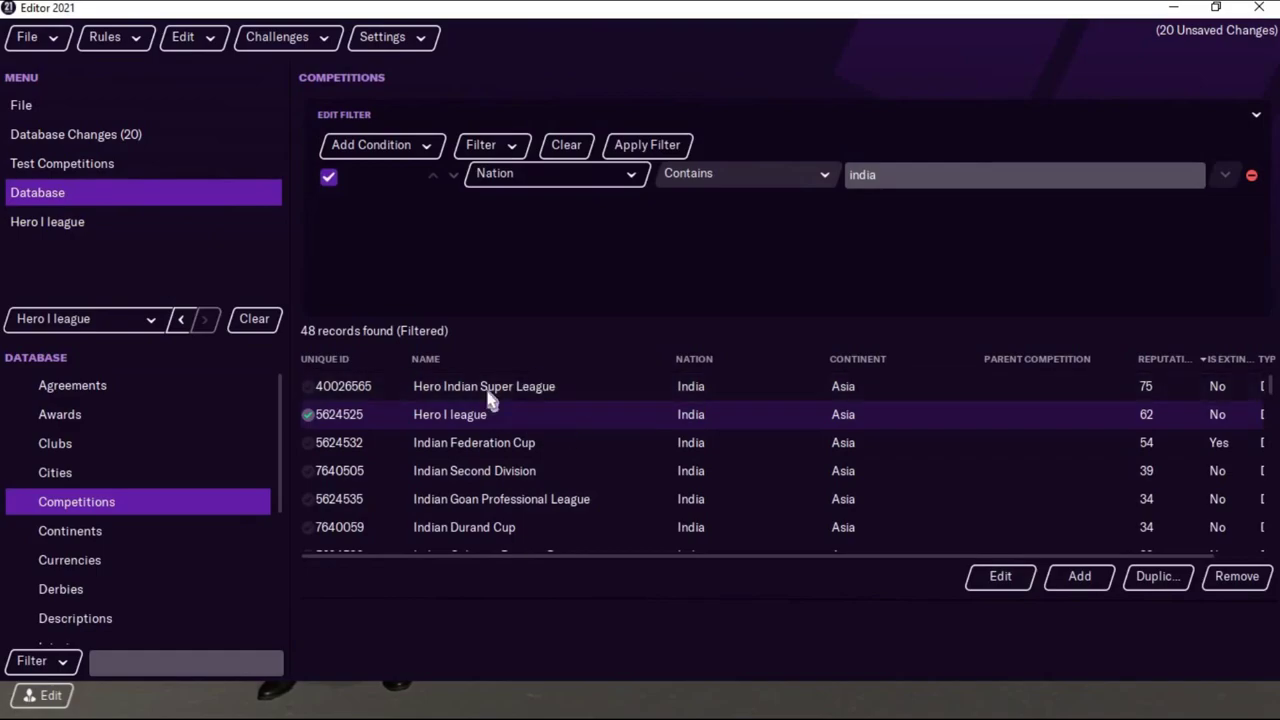
- Open Indian Super Cup and rename it and its short name Hero Super Cup
{"action": "scroll", "coordinate": [550, 470], "scroll_direction": "down", "scroll_amount": 3}
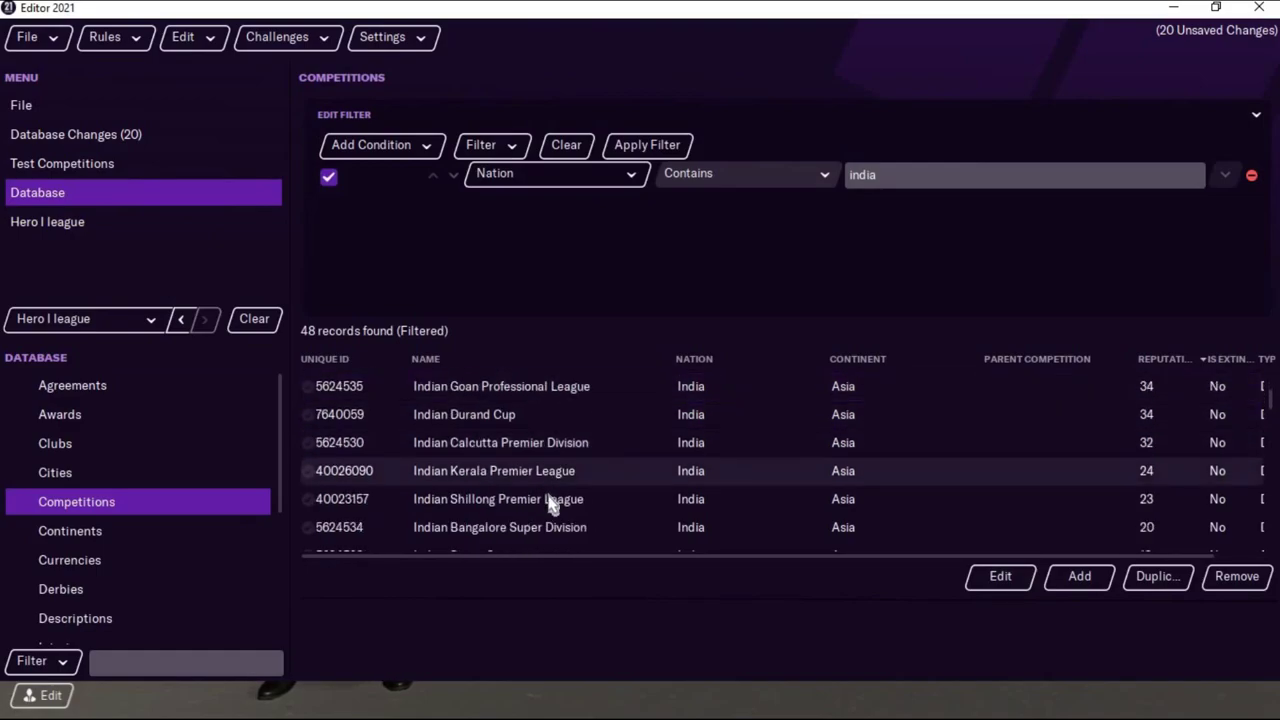
{"action": "scroll", "coordinate": [548, 510], "scroll_direction": "up", "scroll_amount": 1}
{"action": "scroll", "coordinate": [550, 483], "scroll_direction": "down", "scroll_amount": 3}
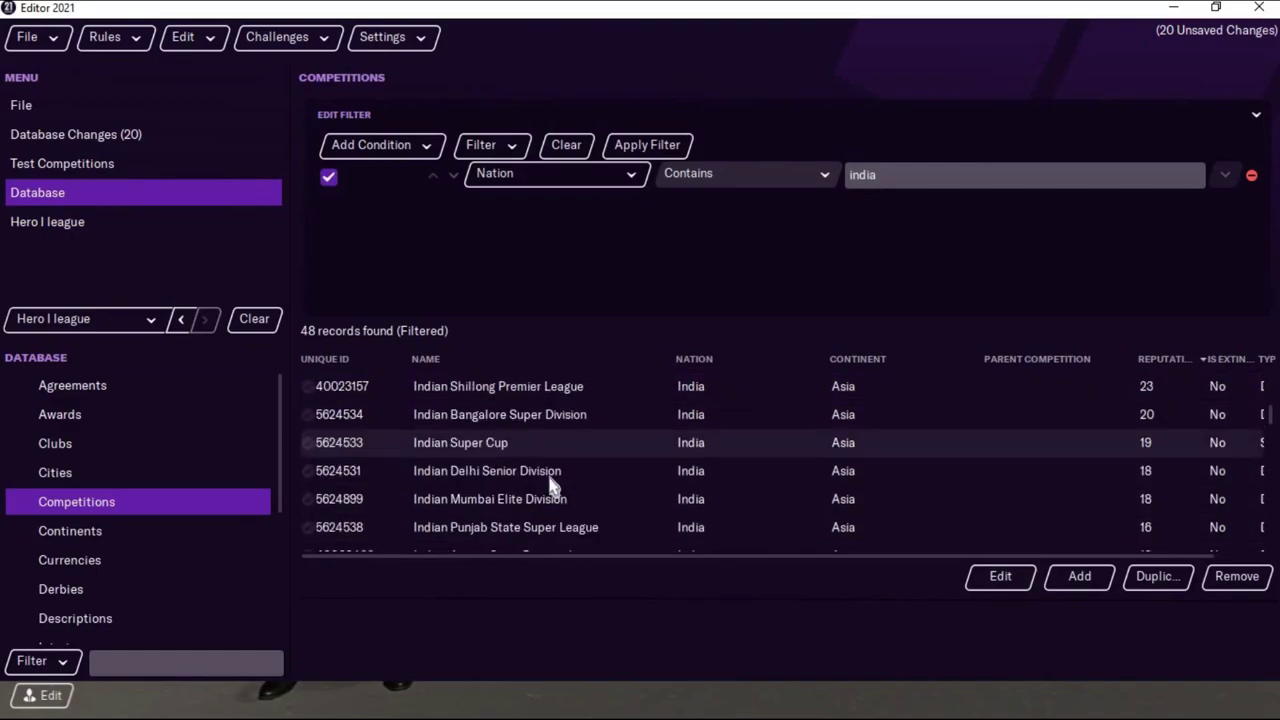
{"action": "left_click", "coordinate": [500, 416]}
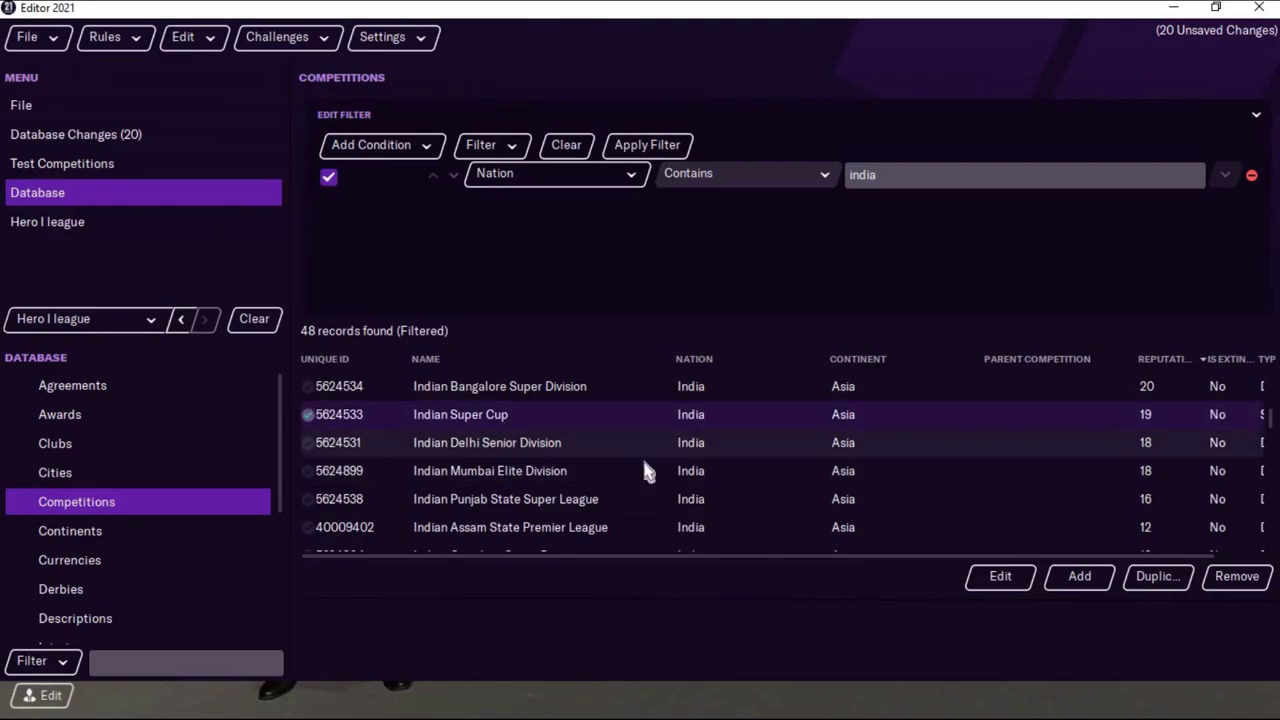
{"action": "left_click", "coordinate": [993, 578]}
{"action": "scroll", "coordinate": [851, 229], "scroll_direction": "up", "scroll_amount": 5}
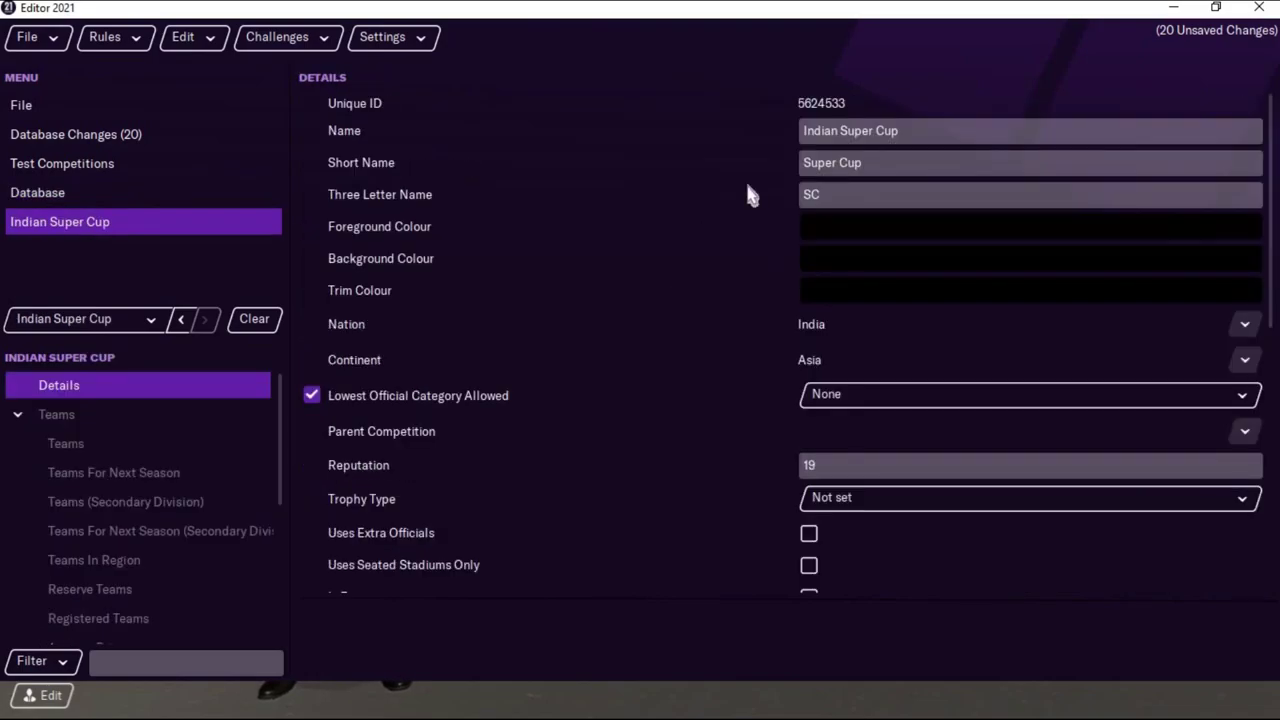
{"action": "left_click", "coordinate": [818, 135]}
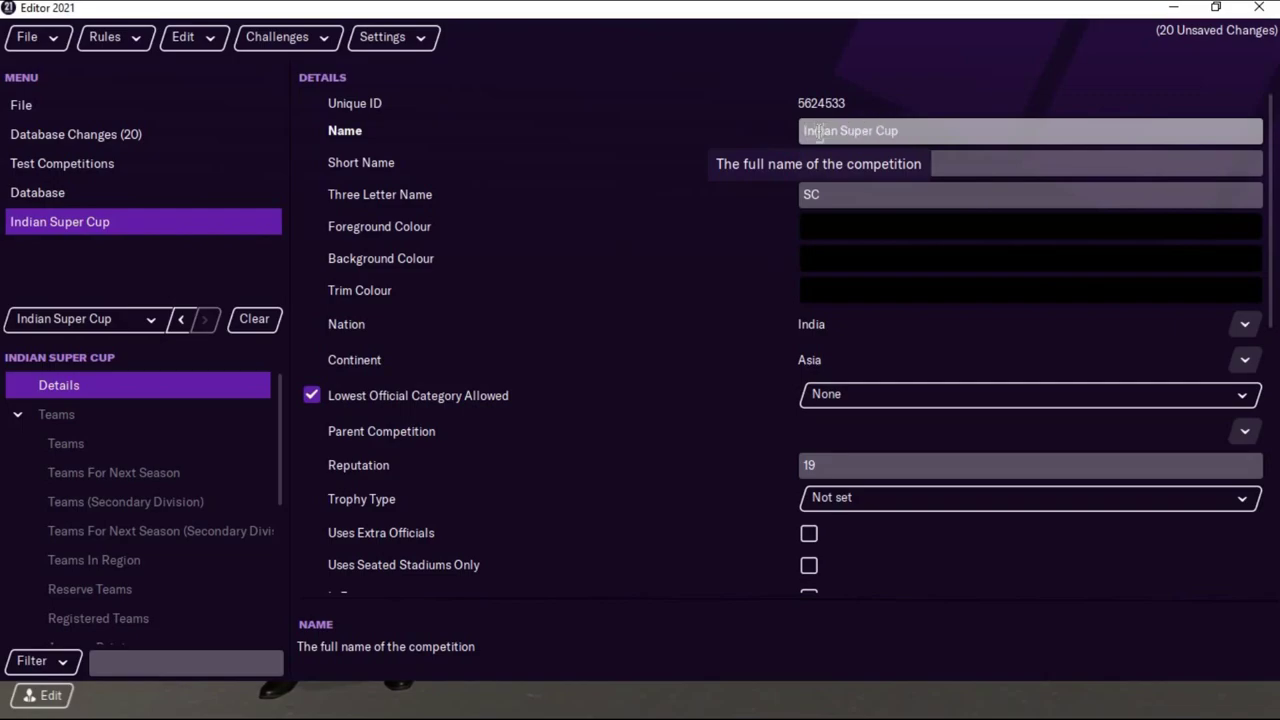
{"action": "key", "text": "BackSpace"}
{"action": "key", "text": "BackSpace"}
{"action": "key", "text": "BackSpace"}
{"action": "key", "text": "BackSpace"}
{"action": "key", "text": "BackSpace"}
{"action": "key", "text": "BackSpace"}
{"action": "key", "text": "BackSpace"}
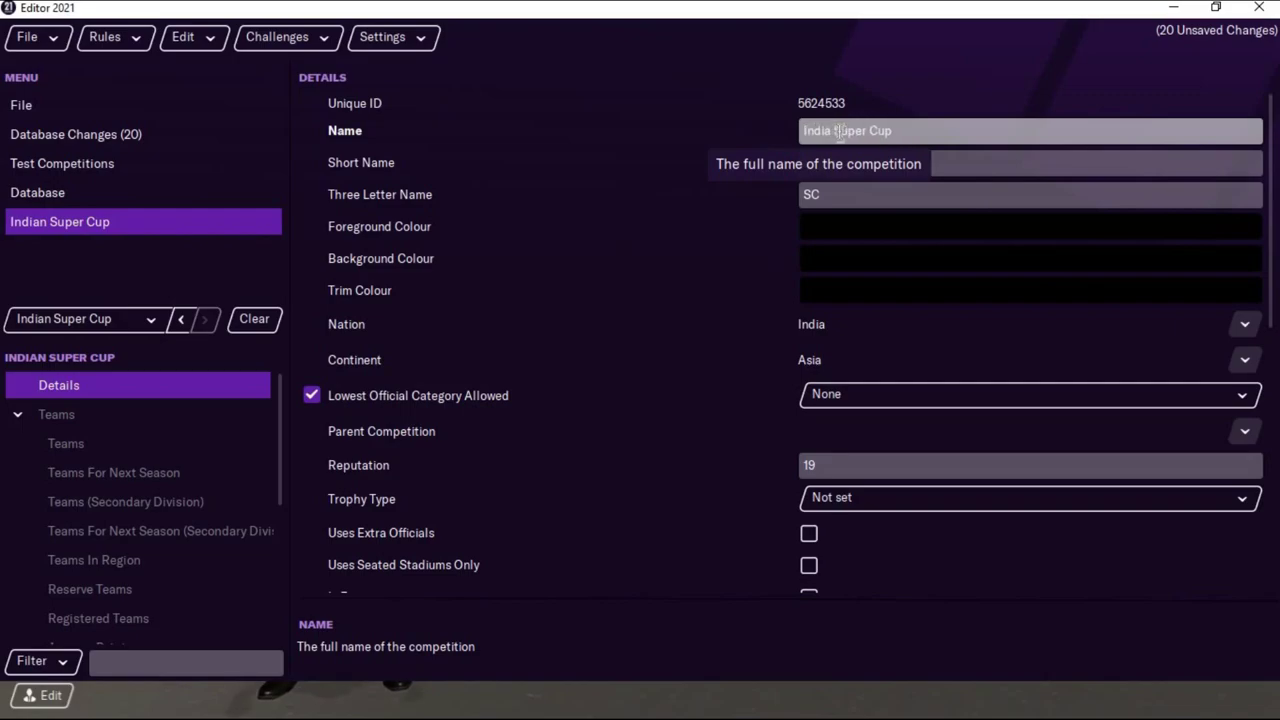
{"action": "type", "text": "Hero"}
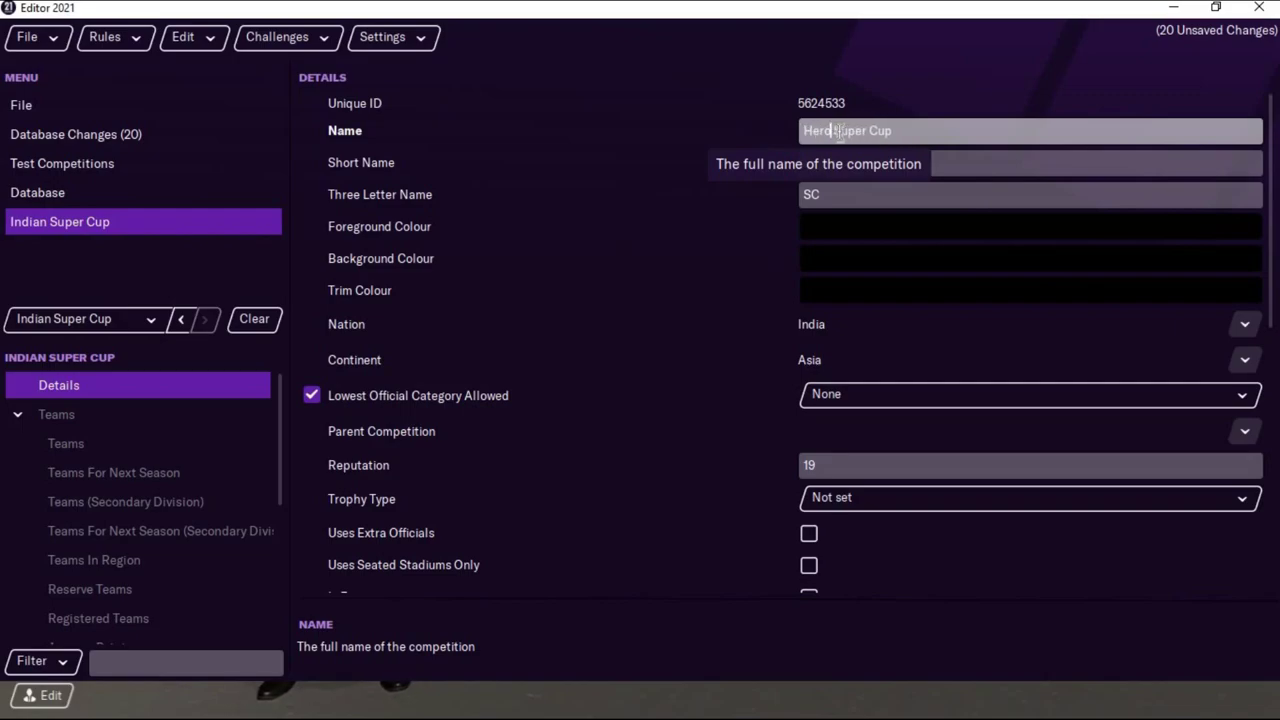
{"action": "left_click", "coordinate": [838, 170]}
{"action": "type", "text": "Hero Super Cup"}
- Set the three-letter name to HSC, then select Hero Indian Super League in the list
{"action": "left_click", "coordinate": [838, 202]}
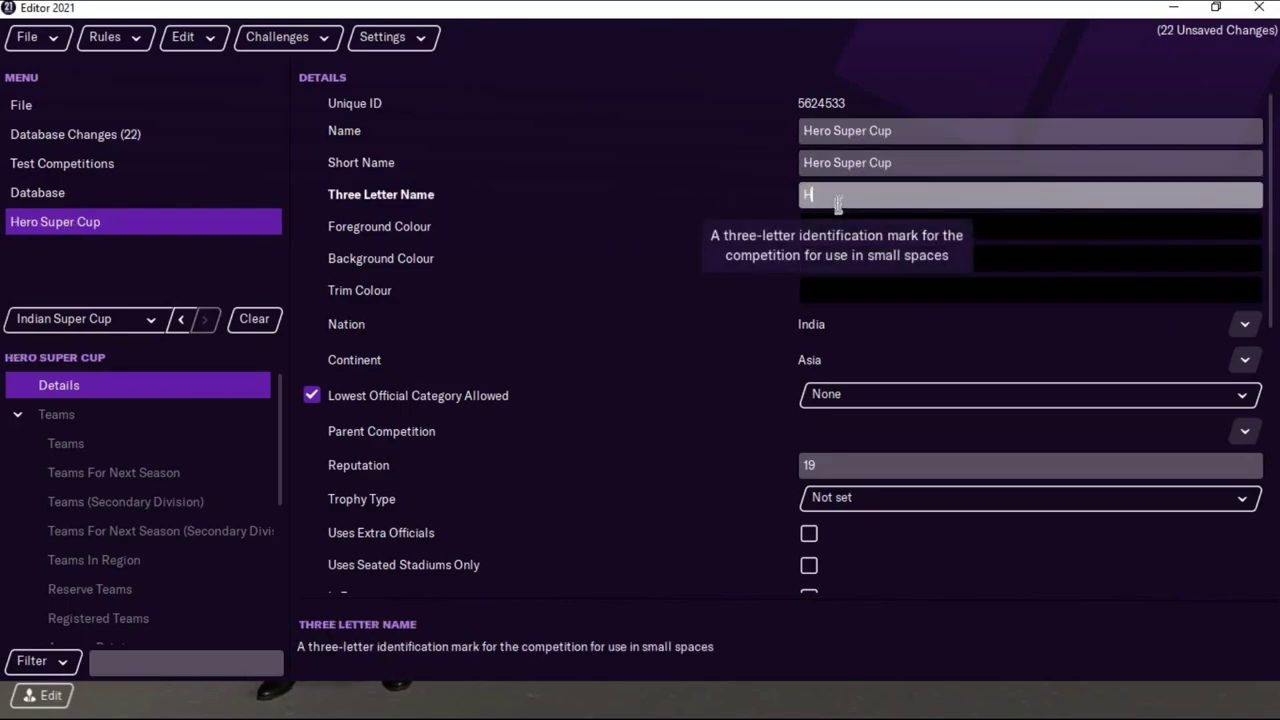
{"action": "type", "text": "HSC"}
{"action": "key", "text": "Return"}
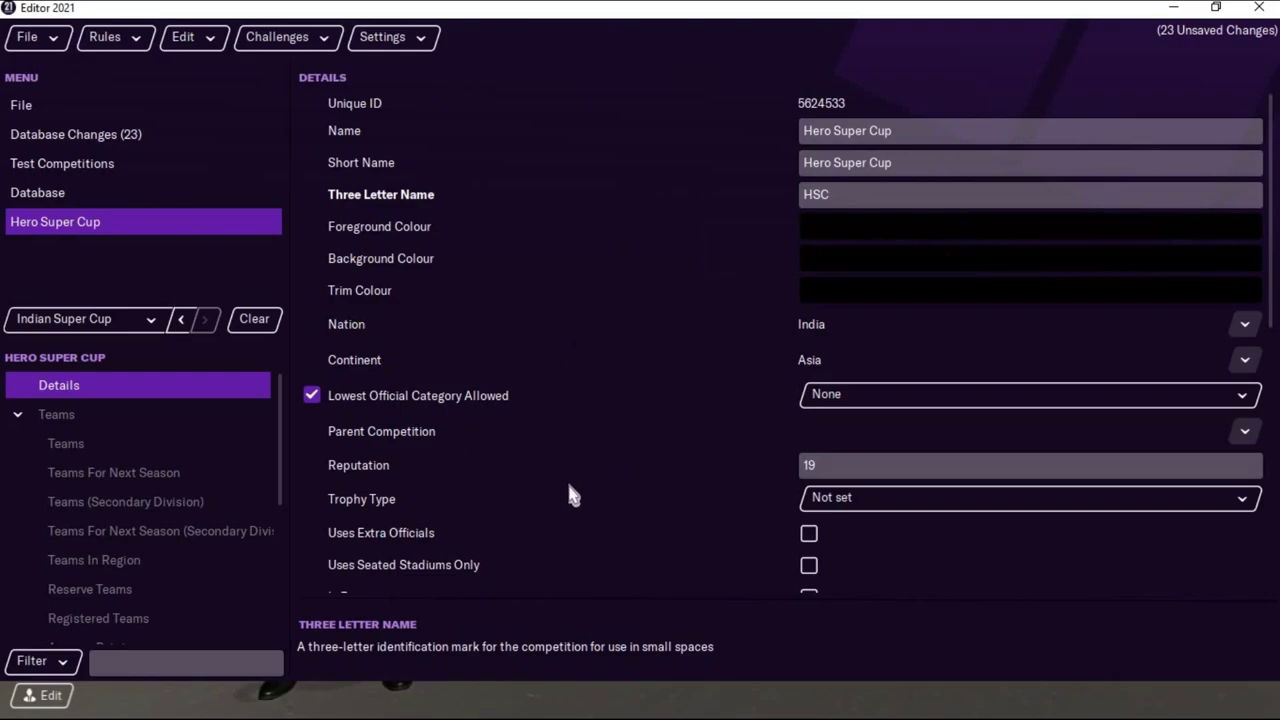
{"action": "left_click", "coordinate": [63, 199]}
{"action": "scroll", "coordinate": [482, 538], "scroll_direction": "up", "scroll_amount": 5}
{"action": "scroll", "coordinate": [490, 520], "scroll_direction": "down", "scroll_amount": 1}
{"action": "scroll", "coordinate": [490, 505], "scroll_direction": "up", "scroll_amount": 5}
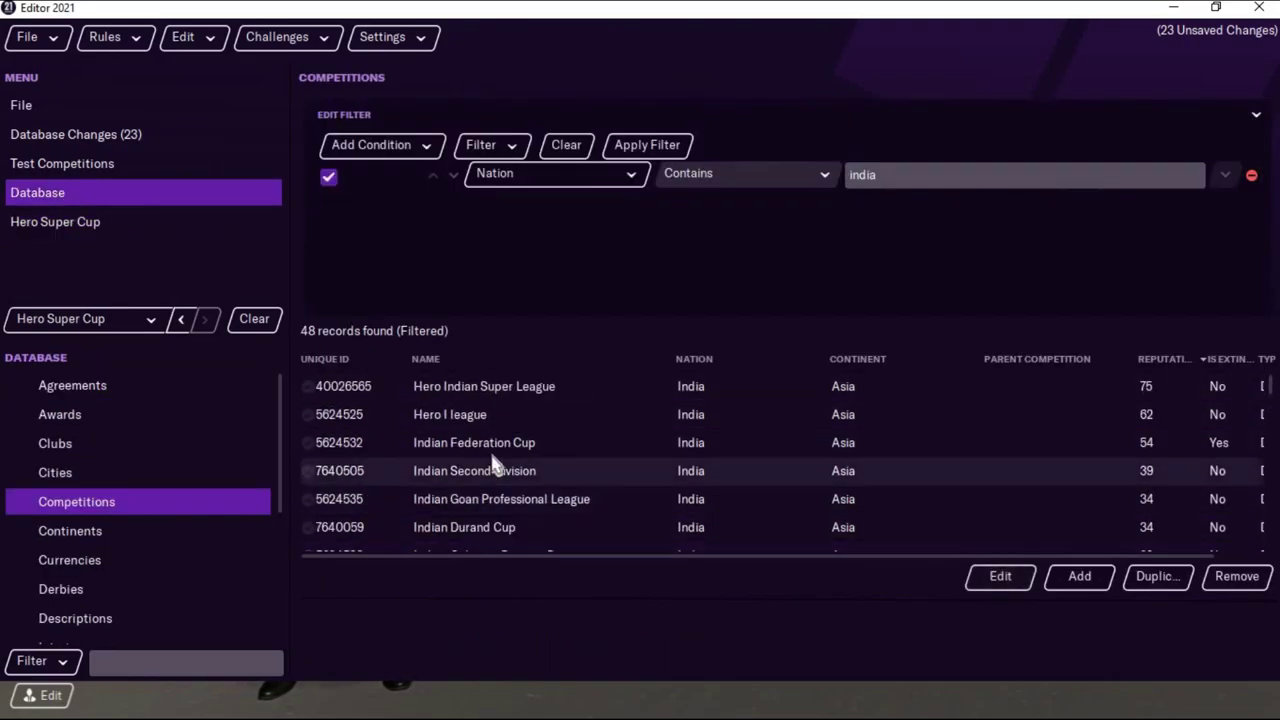
{"action": "left_click", "coordinate": [553, 390]}
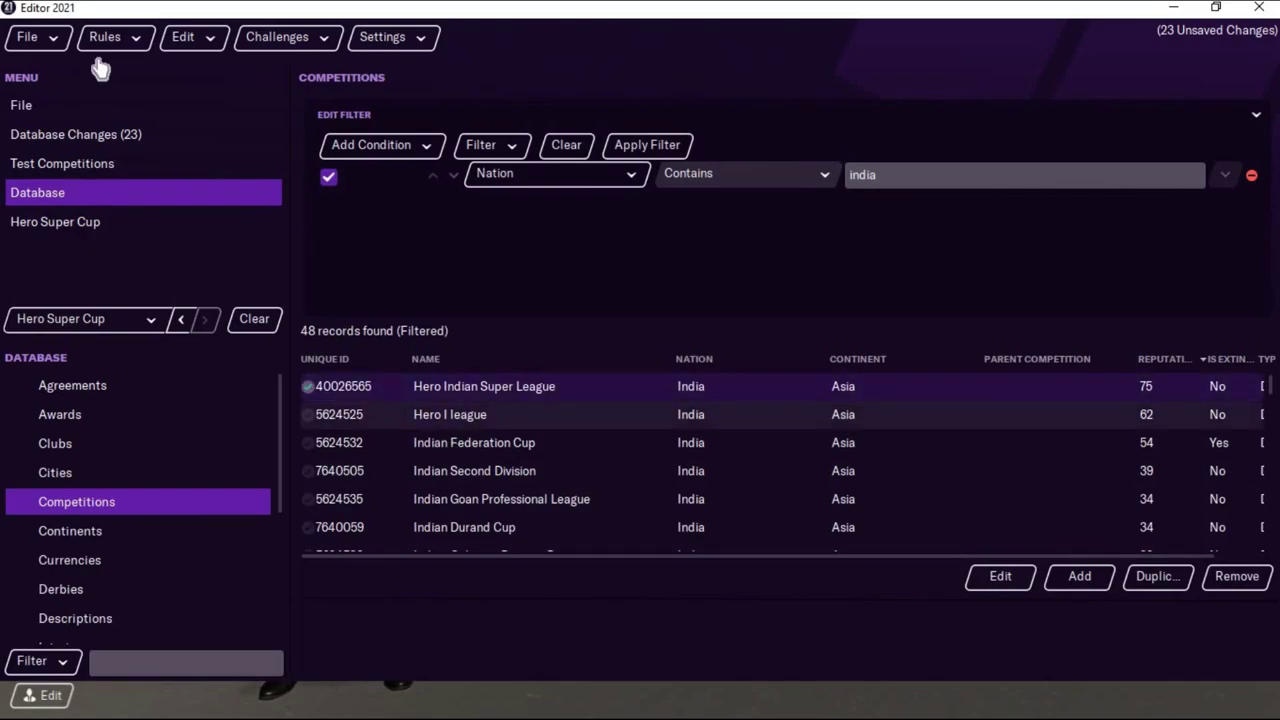
- Add nation rules for India, keeping season update day 20 June and 10/8/2020–15/5/2021 dates
{"action": "left_click", "coordinate": [125, 40]}
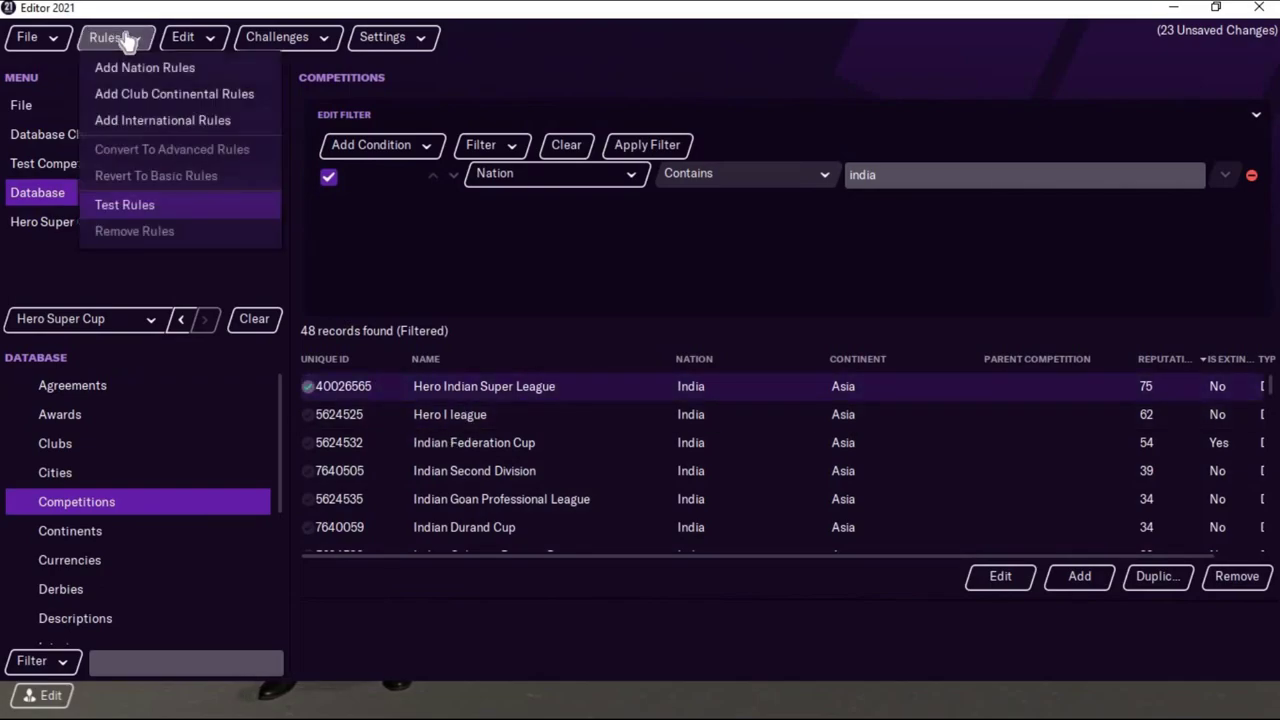
{"action": "left_click", "coordinate": [134, 67]}
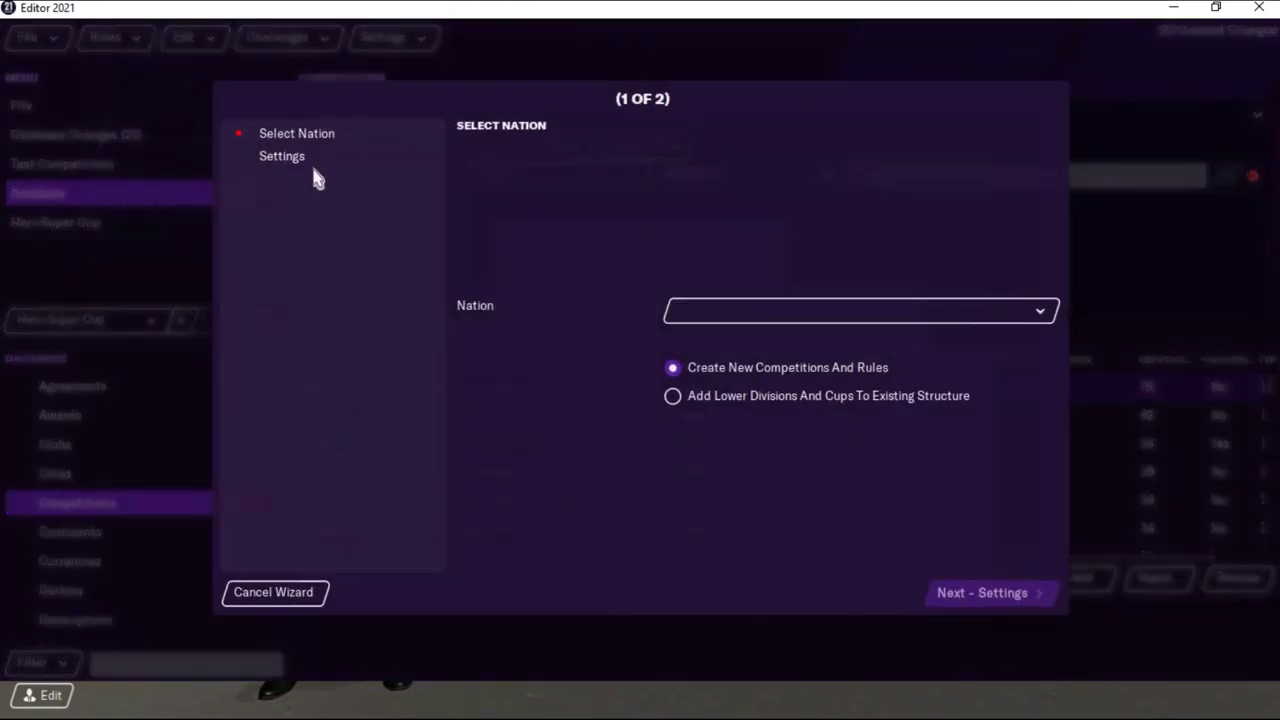
{"action": "left_click", "coordinate": [708, 318]}
{"action": "mouse_move", "coordinate": [727, 346]}
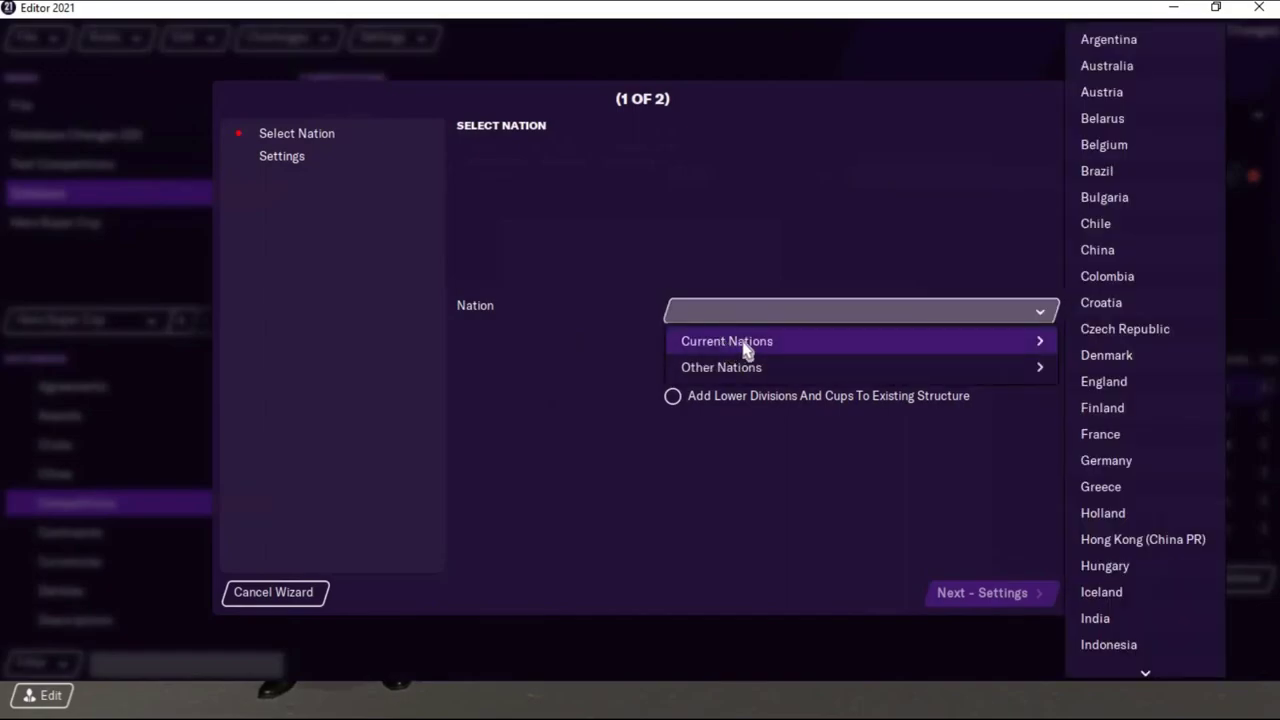
{"action": "scroll", "coordinate": [1141, 530], "scroll_direction": "down", "scroll_amount": 1}
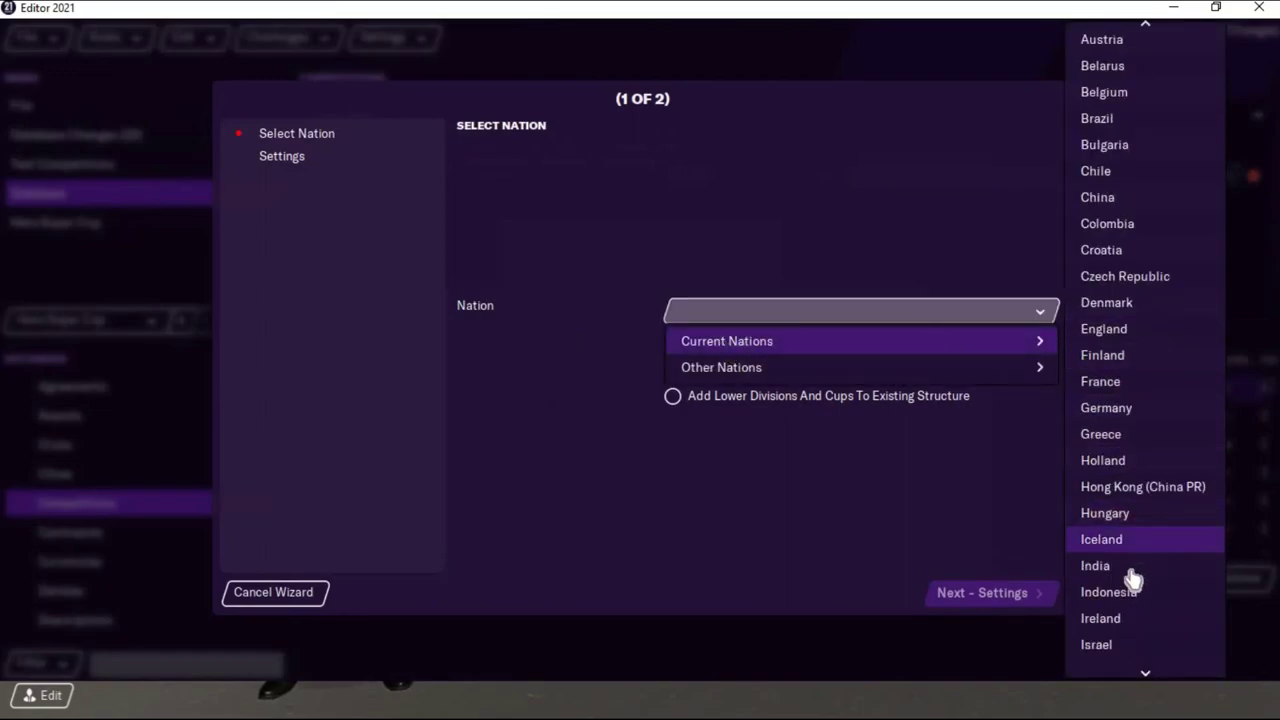
{"action": "left_click", "coordinate": [1134, 566]}
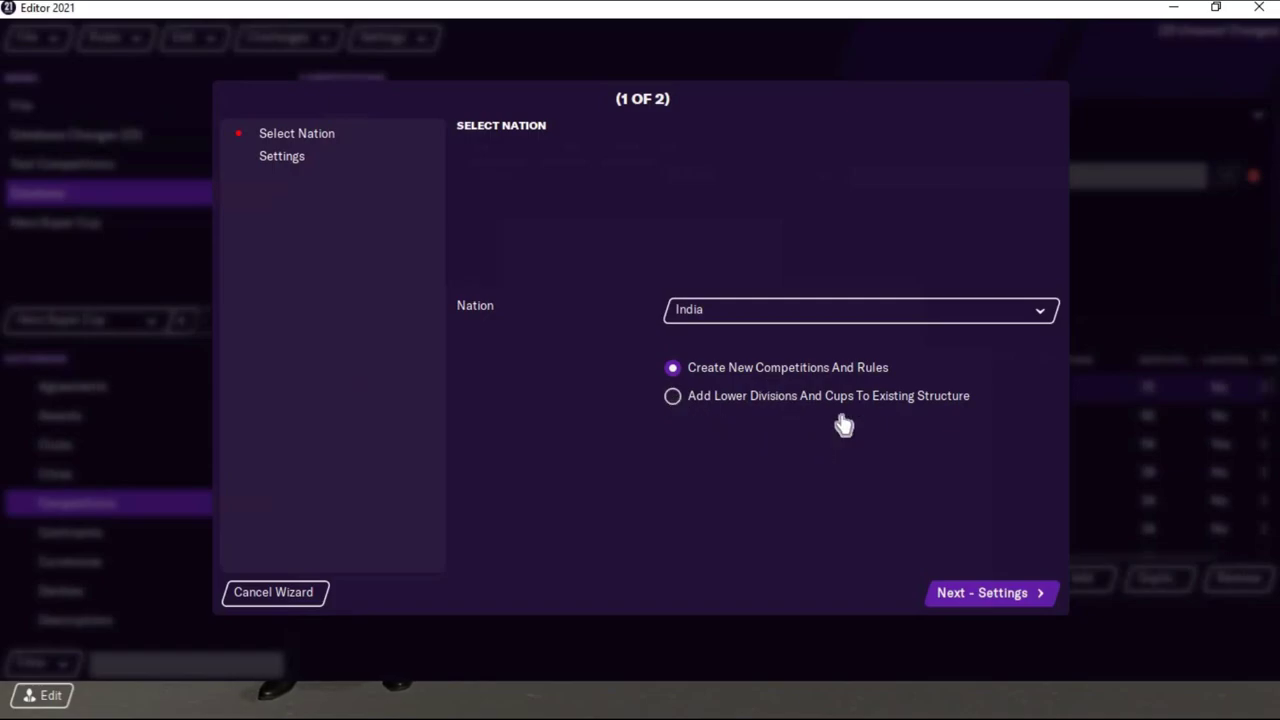
{"action": "left_click", "coordinate": [986, 594]}
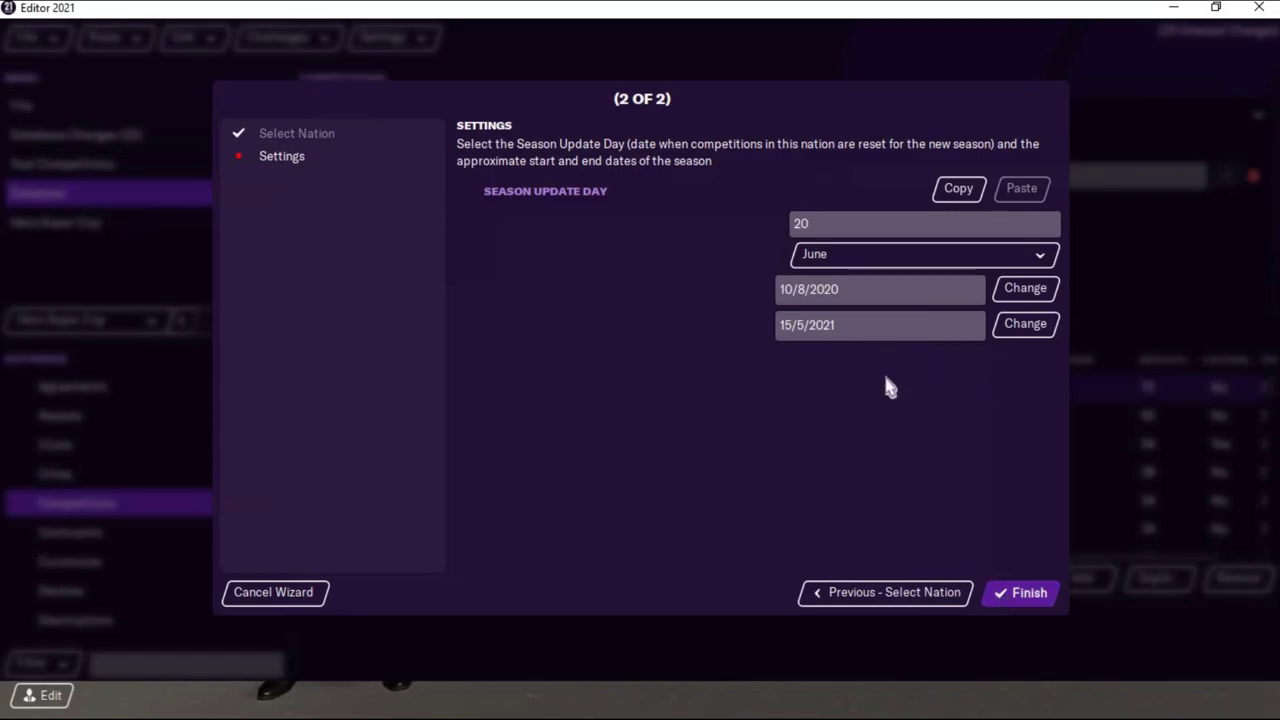
{"action": "left_click", "coordinate": [1010, 593]}
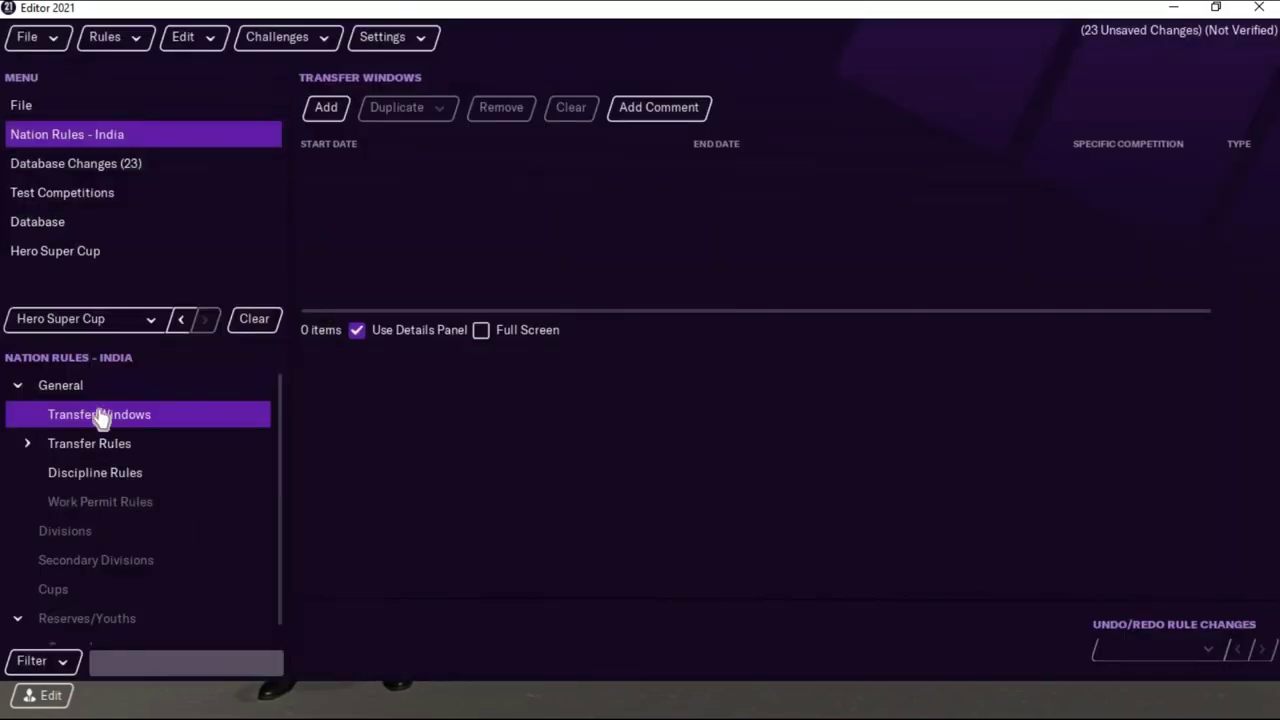
- Add two transfer windows to India's General settings
{"action": "left_click", "coordinate": [14, 394]}
{"action": "left_click", "coordinate": [16, 392]}
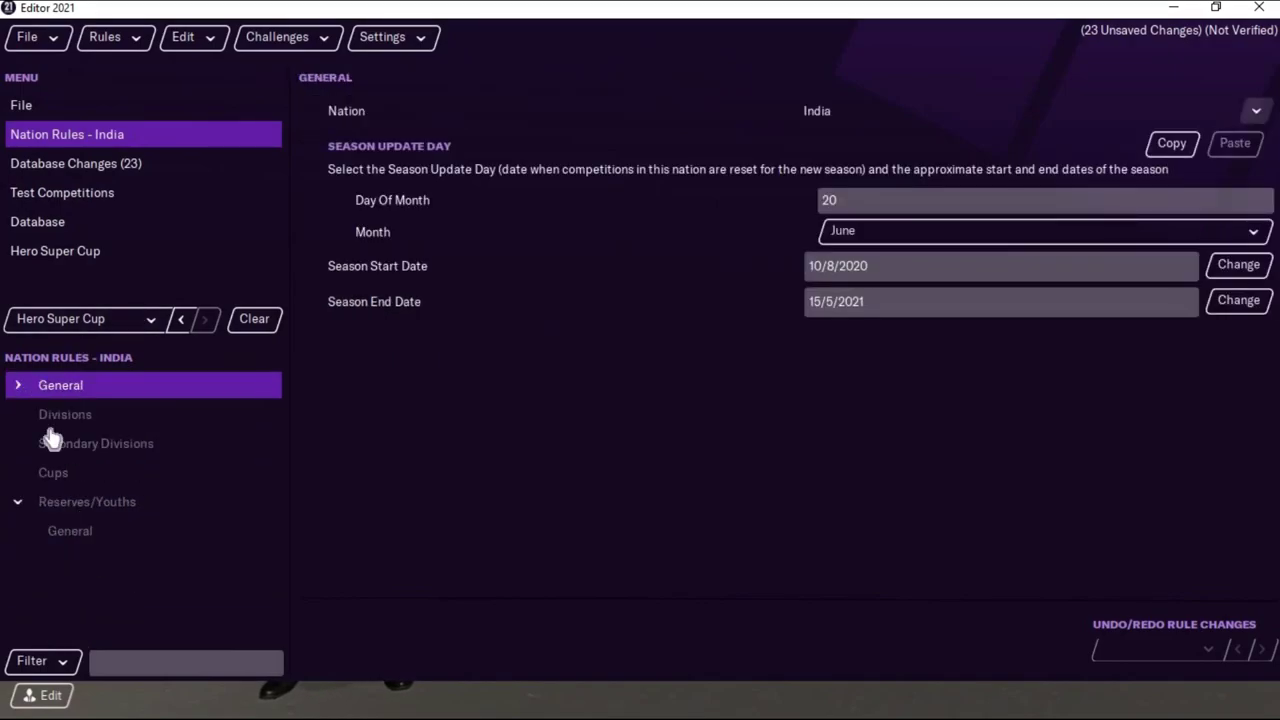
{"action": "left_click", "coordinate": [20, 390]}
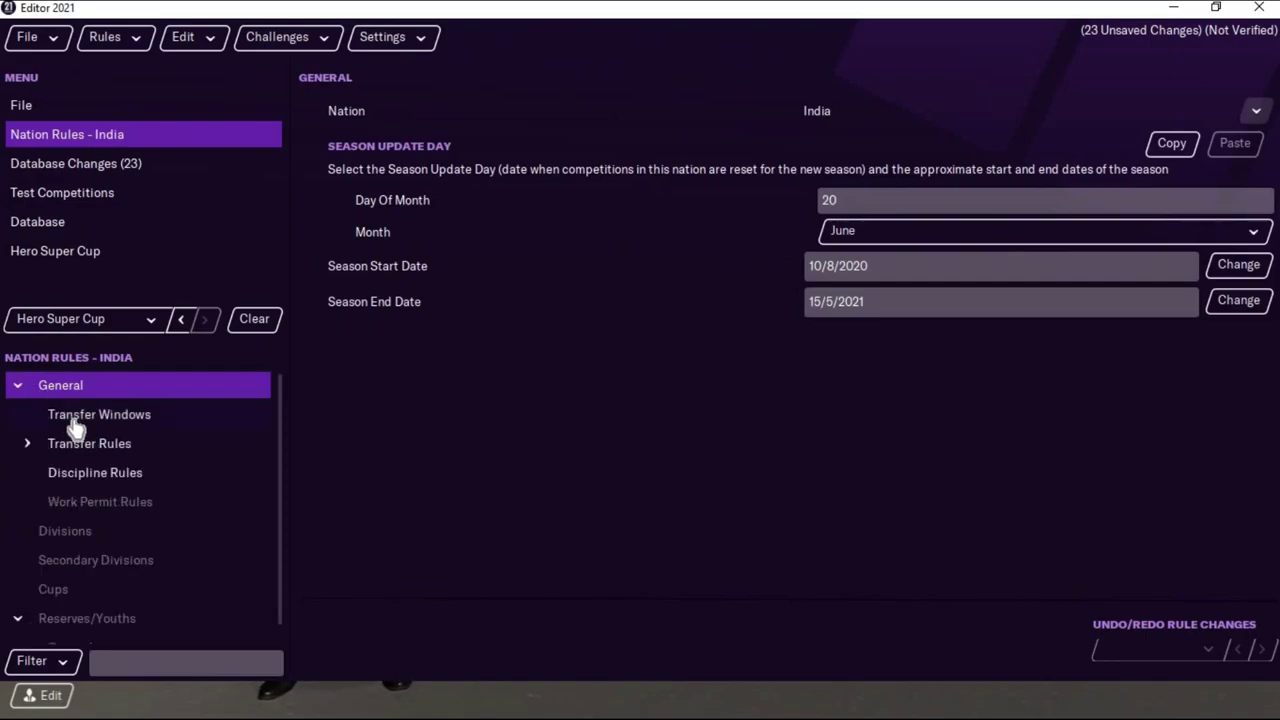
{"action": "left_click", "coordinate": [72, 416]}
{"action": "left_click", "coordinate": [327, 110]}
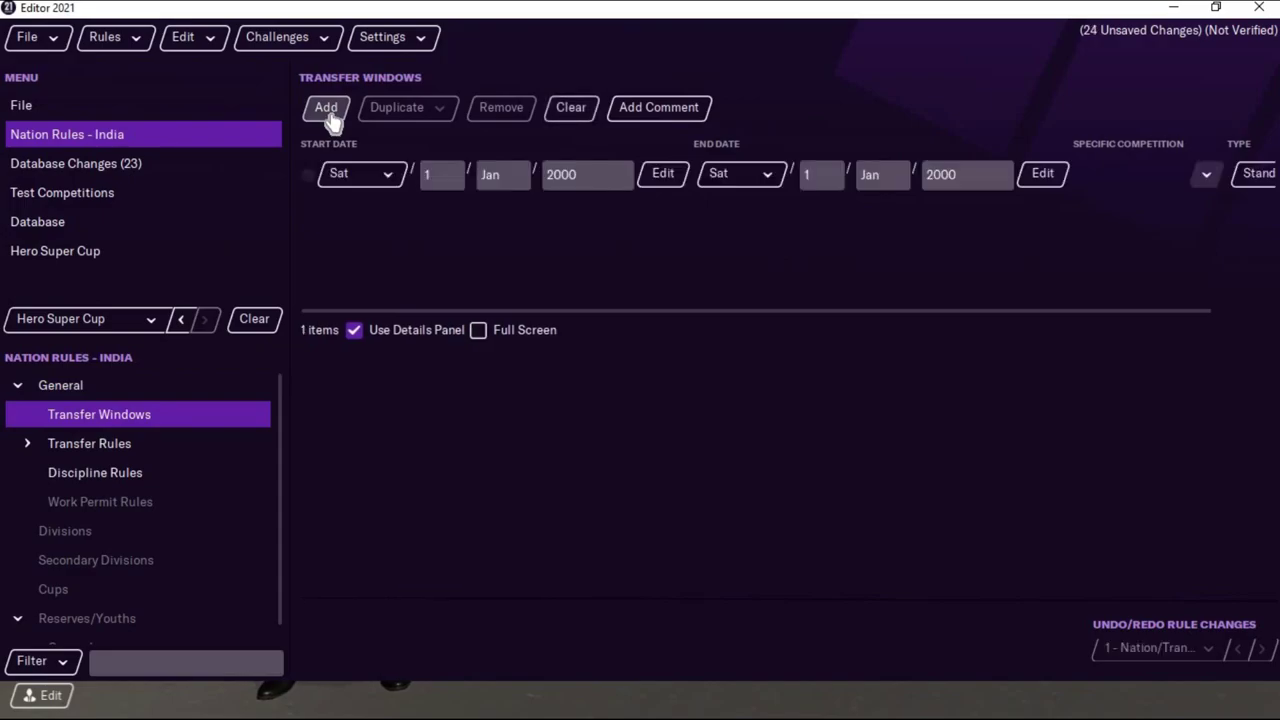
{"action": "left_click", "coordinate": [327, 110]}
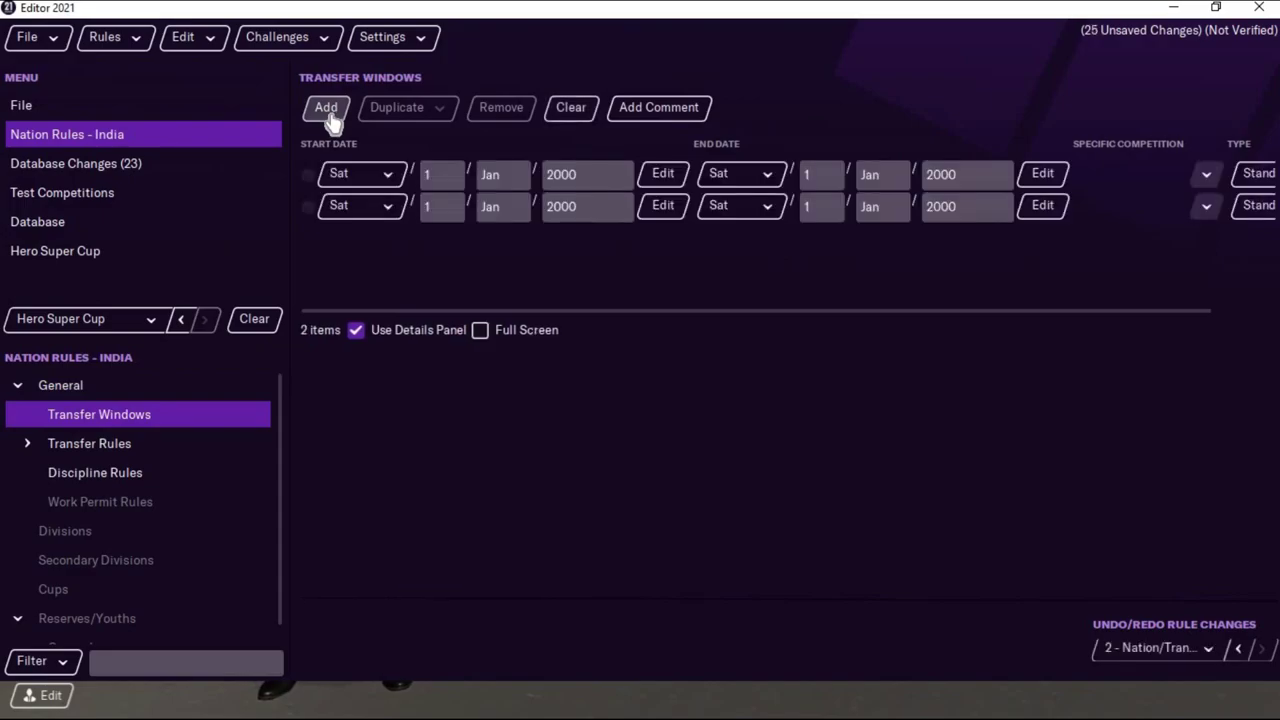
- Set the windows to 1–31 January and 1 July–31 August, then show Loan Rules
{"action": "left_click", "coordinate": [437, 176]}
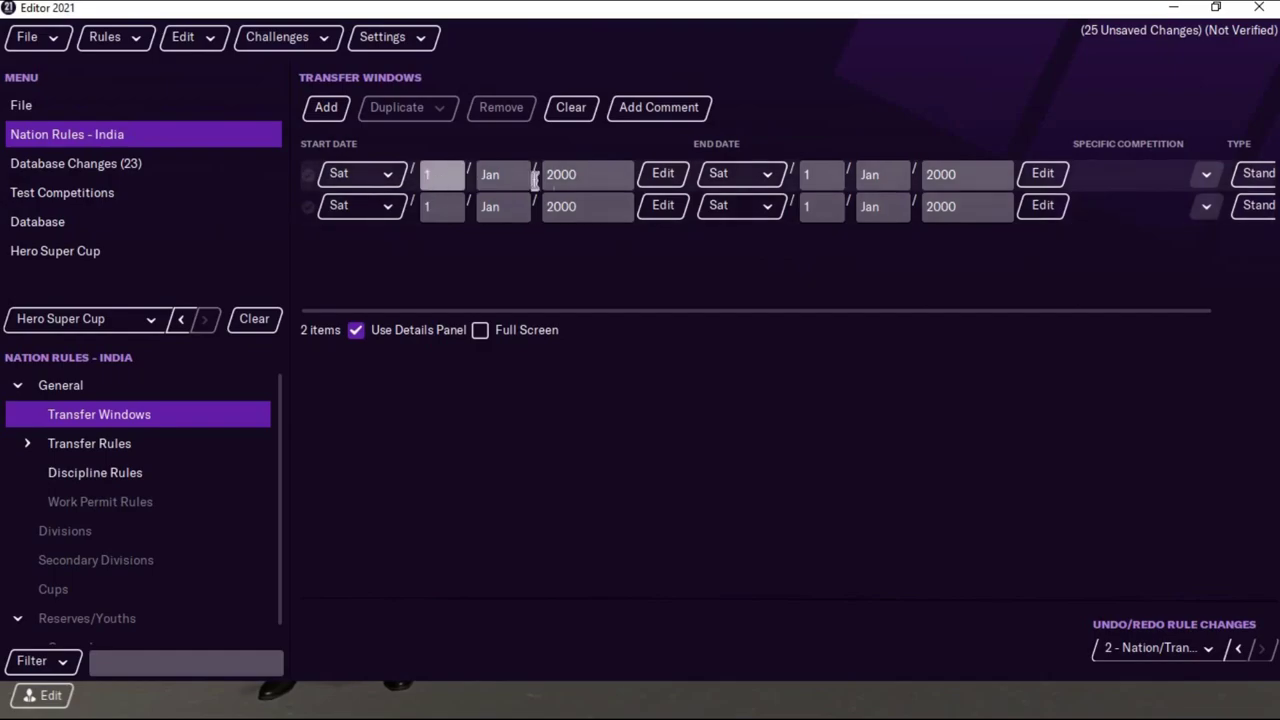
{"action": "left_click", "coordinate": [818, 176]}
{"action": "type", "text": "31"}
{"action": "key", "text": "Return"}
{"action": "left_click", "coordinate": [443, 210]}
{"action": "left_click", "coordinate": [511, 206]}
{"action": "type", "text": "Jul"}
{"action": "left_click", "coordinate": [880, 206]}
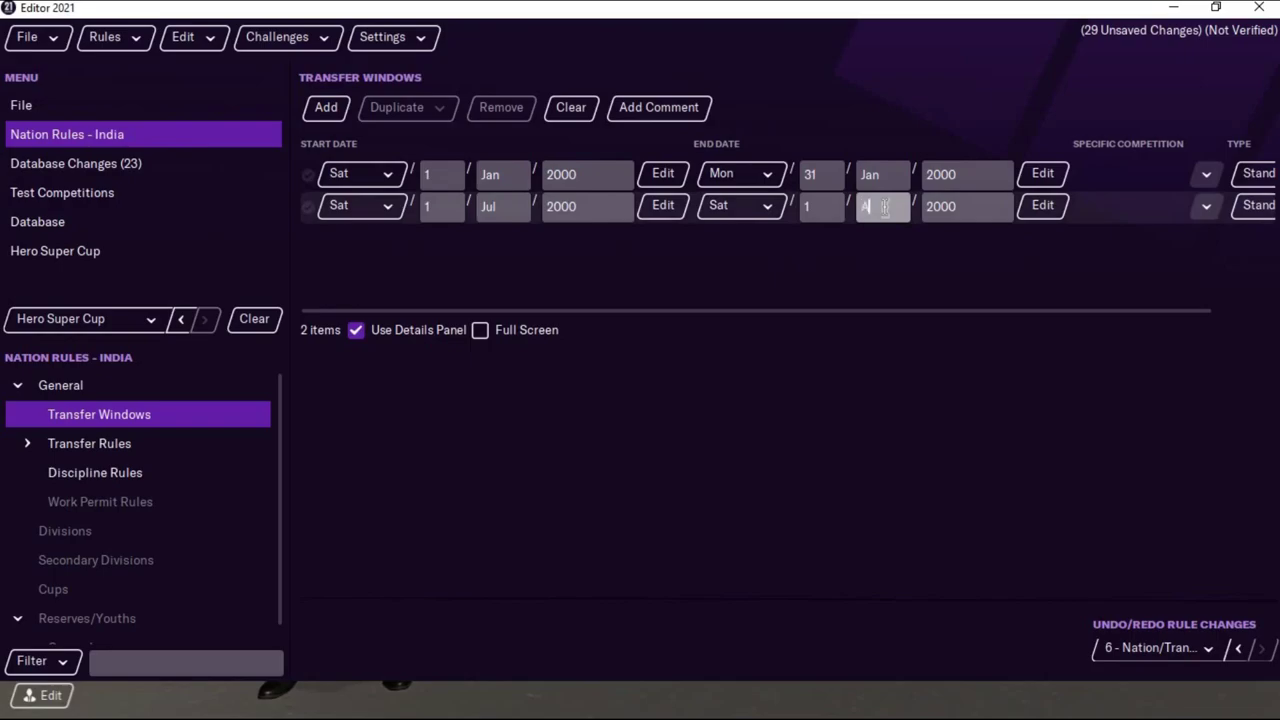
{"action": "type", "text": "Aug"}
{"action": "left_click", "coordinate": [813, 206]}
{"action": "type", "text": "31"}
{"action": "key", "text": "Return"}
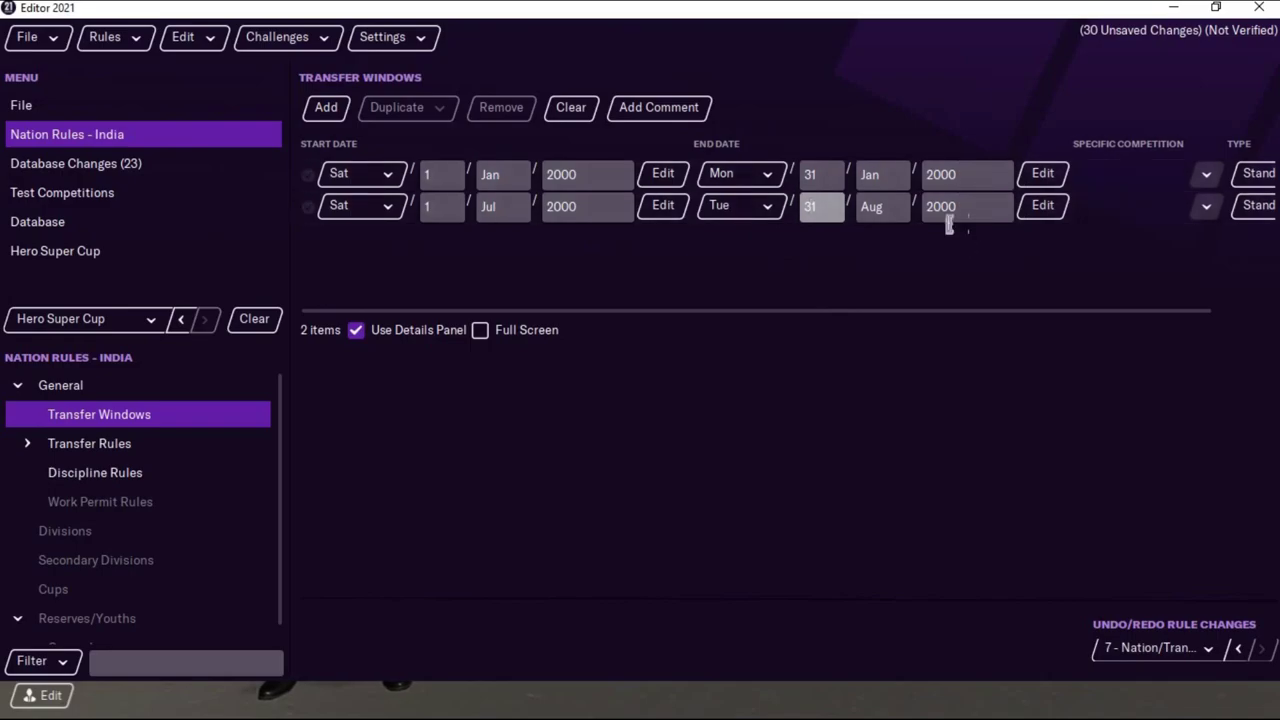
{"action": "left_click", "coordinate": [660, 433]}
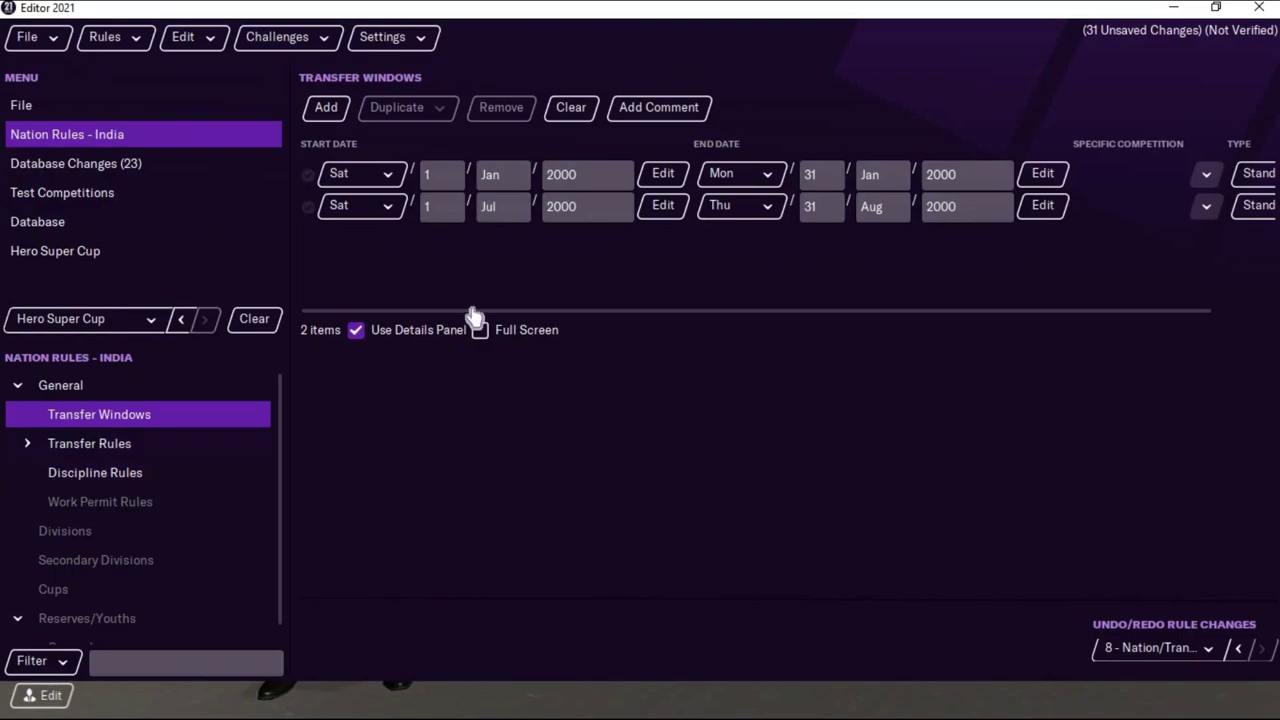
{"action": "left_click", "coordinate": [30, 446]}
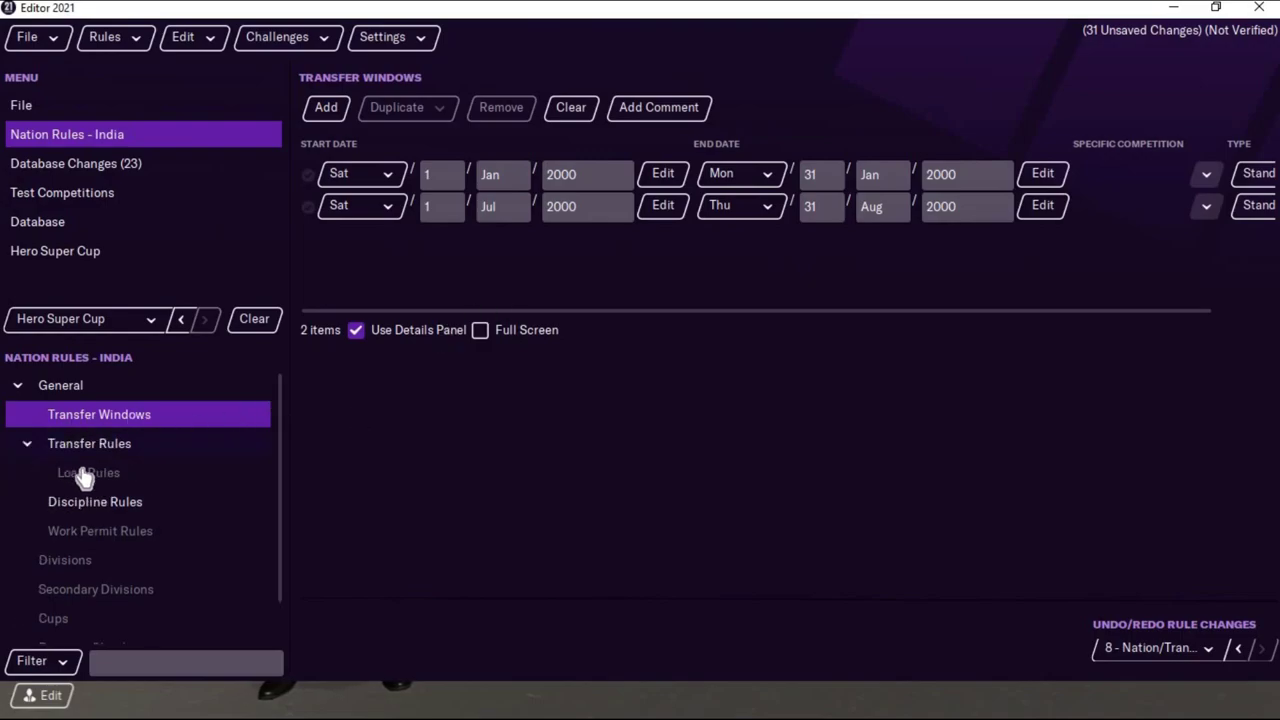
{"action": "left_click", "coordinate": [85, 475]}
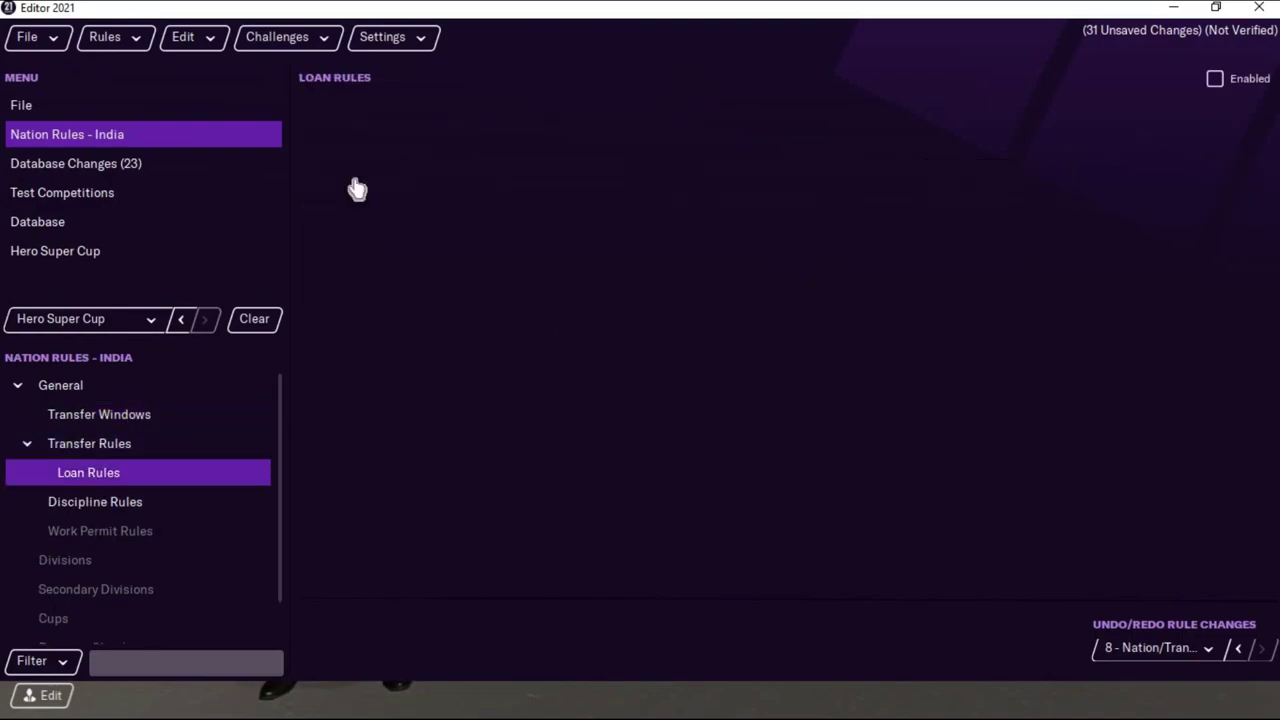
- Enable India's loan rules and add a Maximum Players Rule capping season loans at 5
{"action": "left_click", "coordinate": [1214, 80]}
{"action": "left_click", "coordinate": [326, 108]}
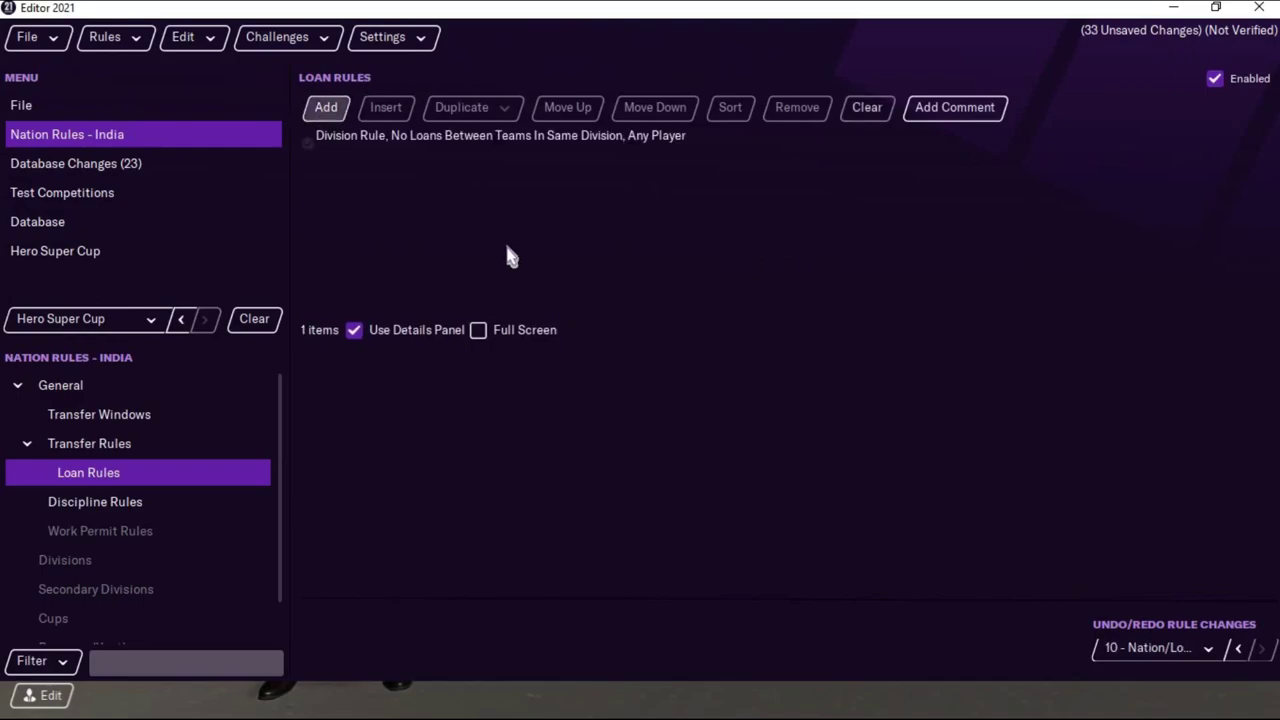
{"action": "left_click", "coordinate": [325, 135]}
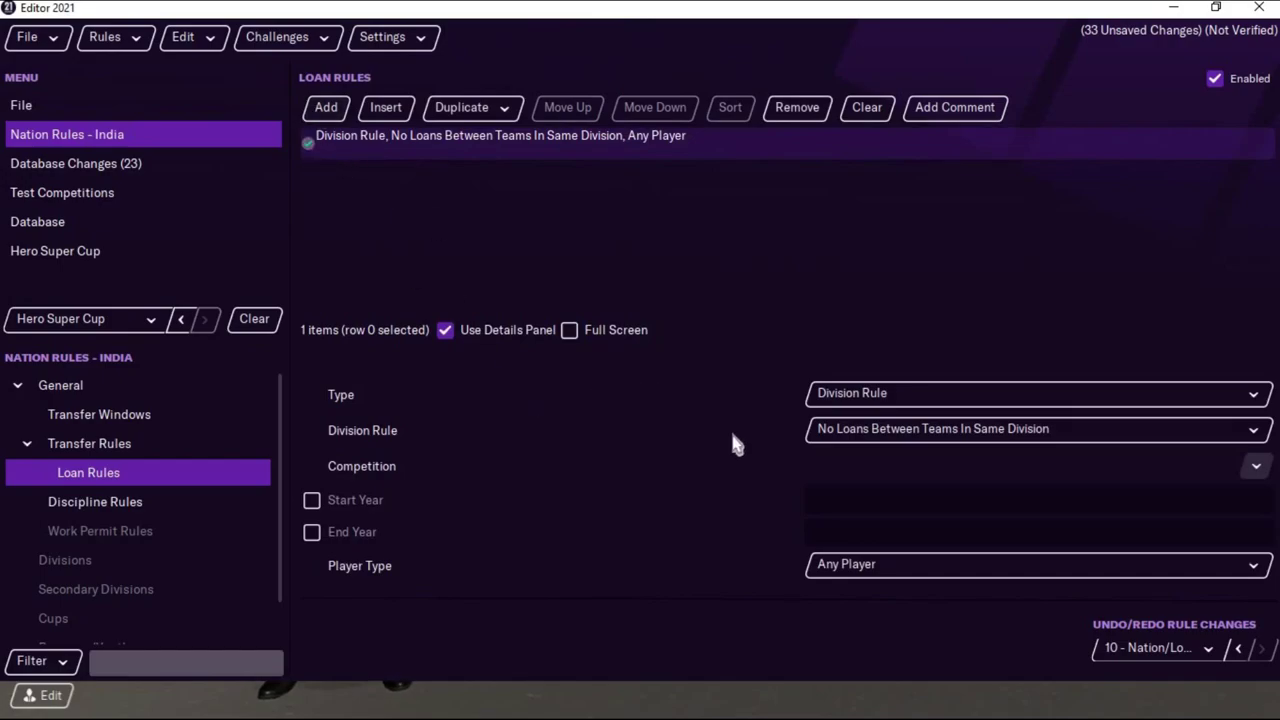
{"action": "left_click", "coordinate": [885, 398]}
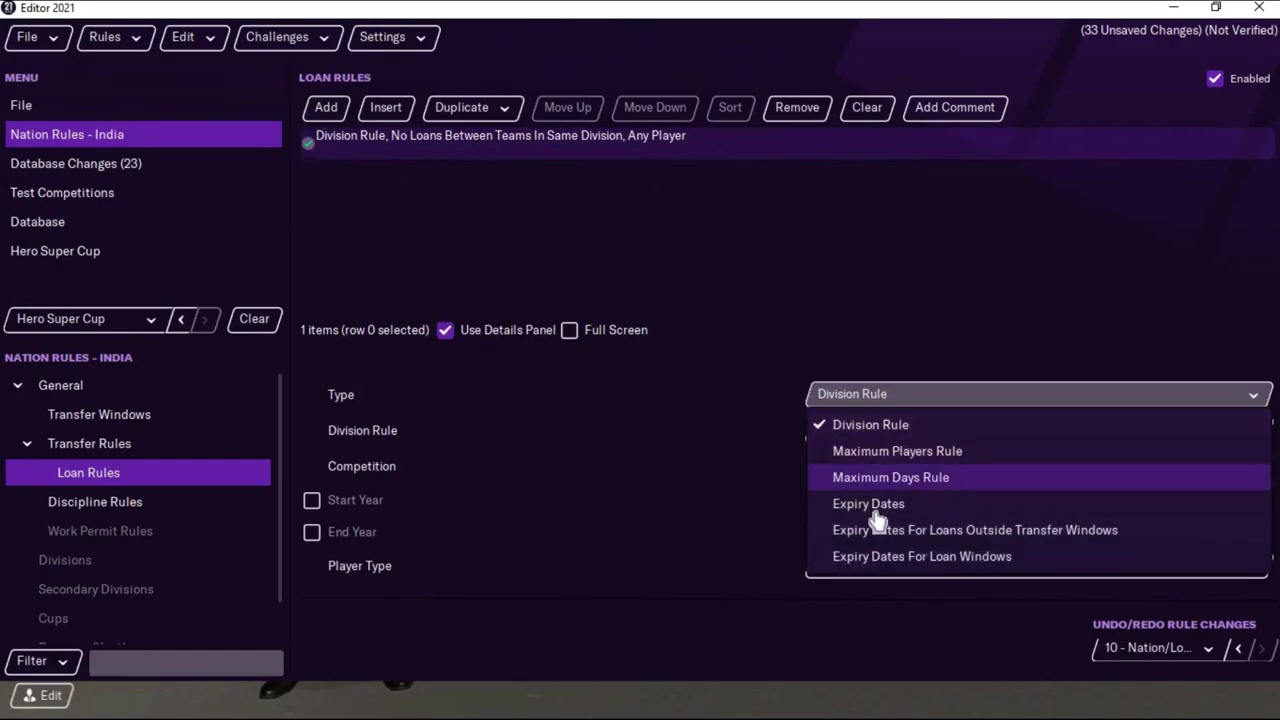
{"action": "left_click", "coordinate": [893, 451]}
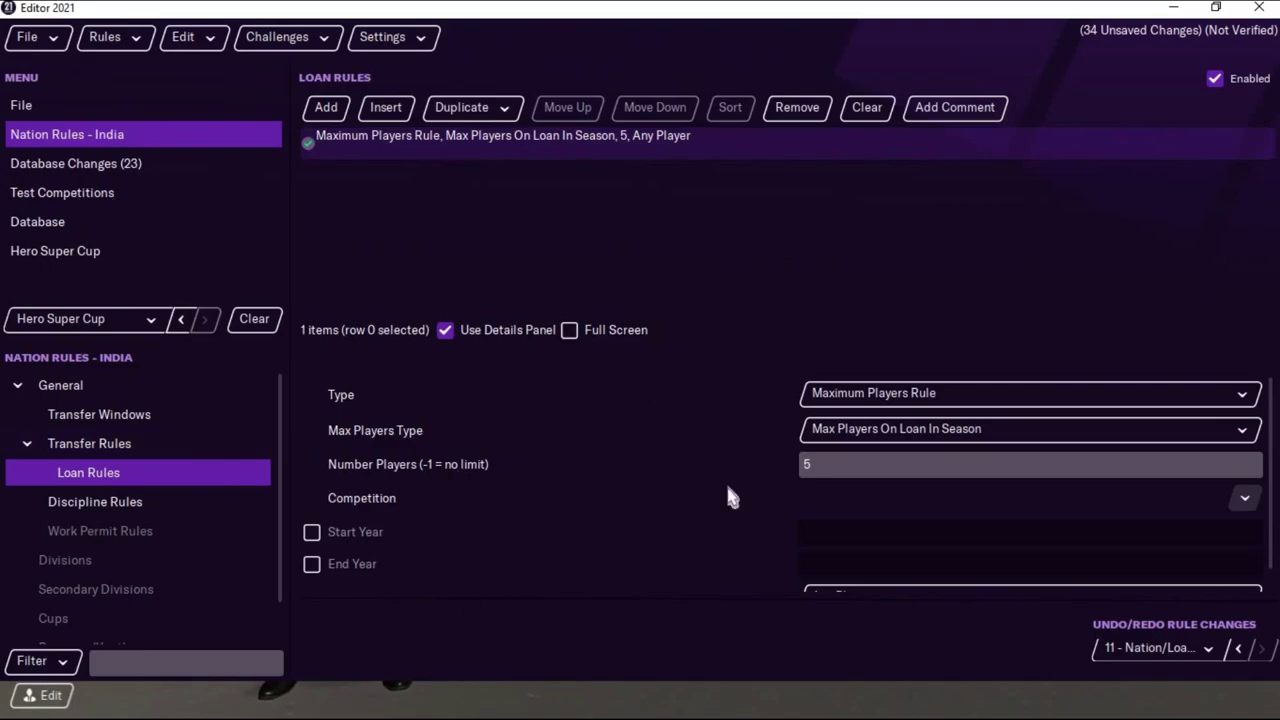
- Review India's discipline and work permit rules, then show its empty Divisions list
{"action": "left_click", "coordinate": [76, 420]}
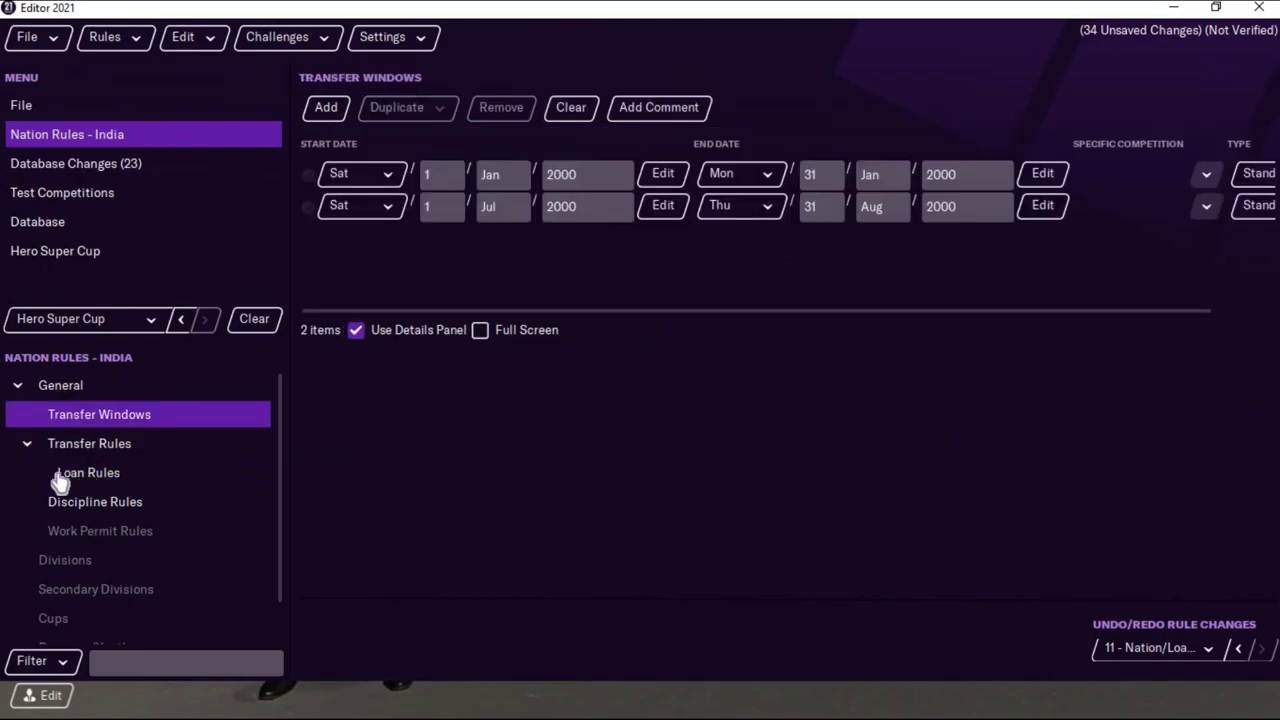
{"action": "left_click", "coordinate": [97, 510]}
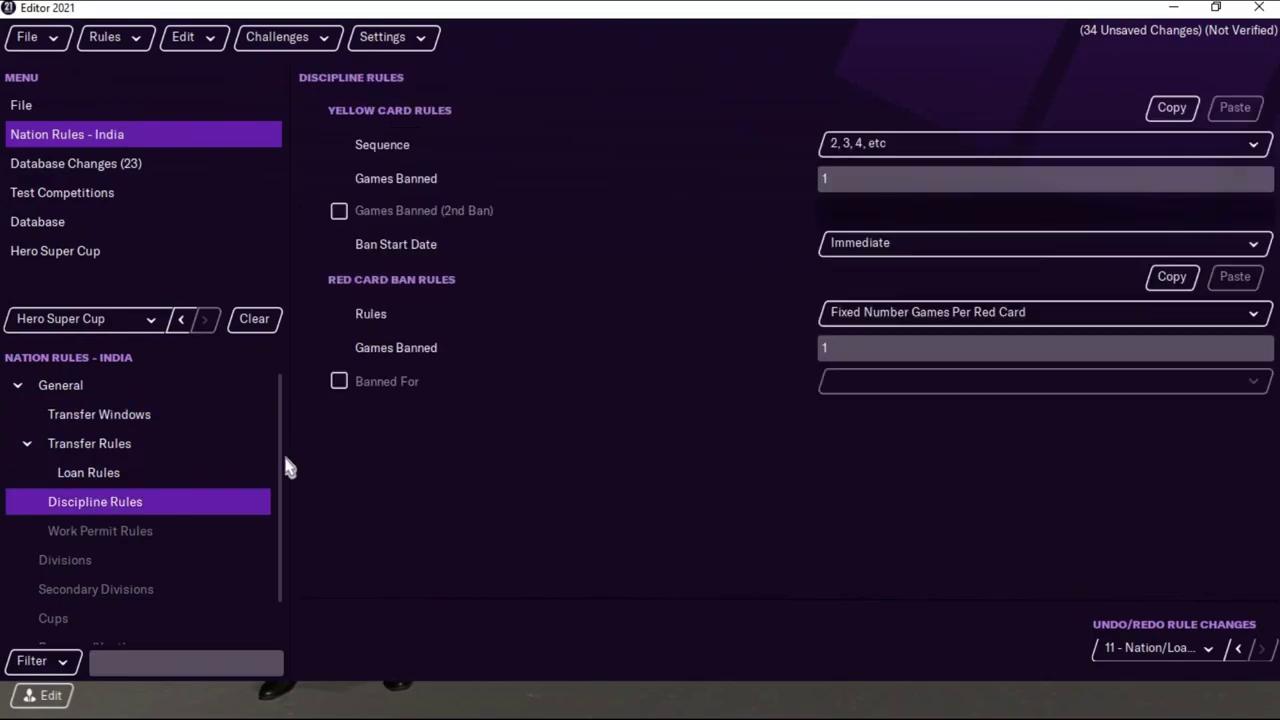
{"action": "left_click", "coordinate": [108, 541]}
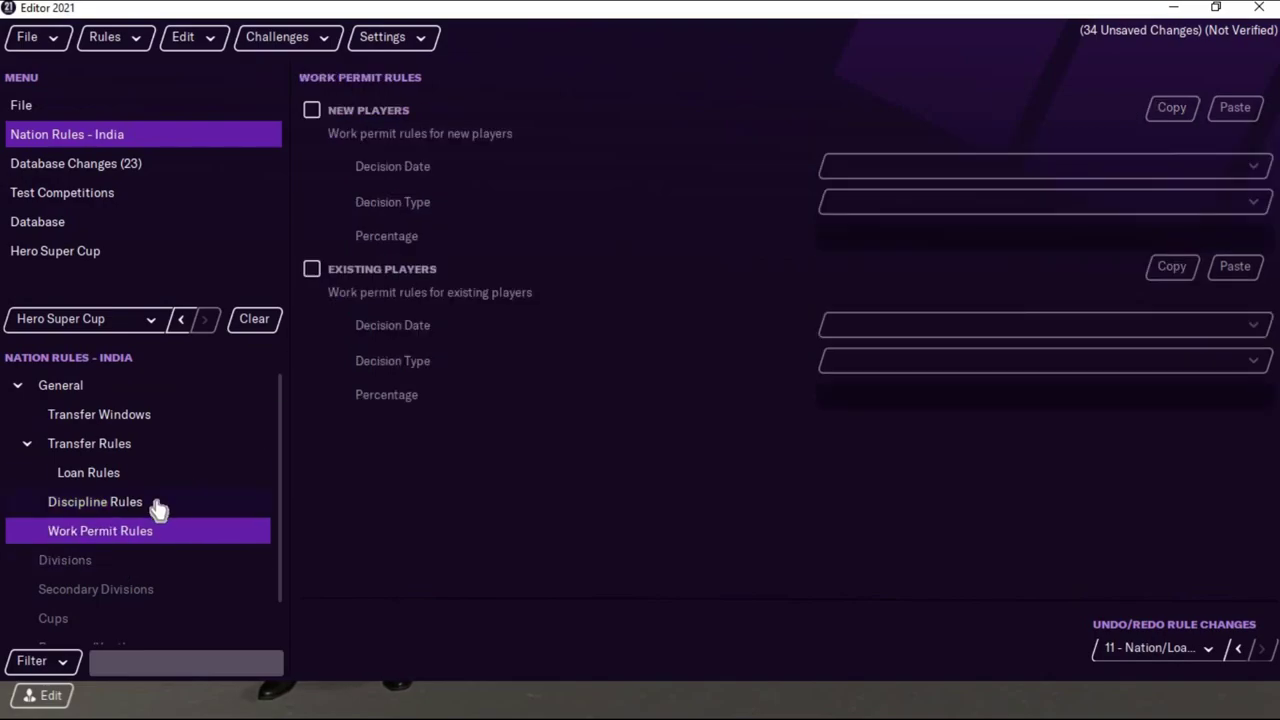
{"action": "scroll", "coordinate": [150, 512], "scroll_direction": "down", "scroll_amount": 1}
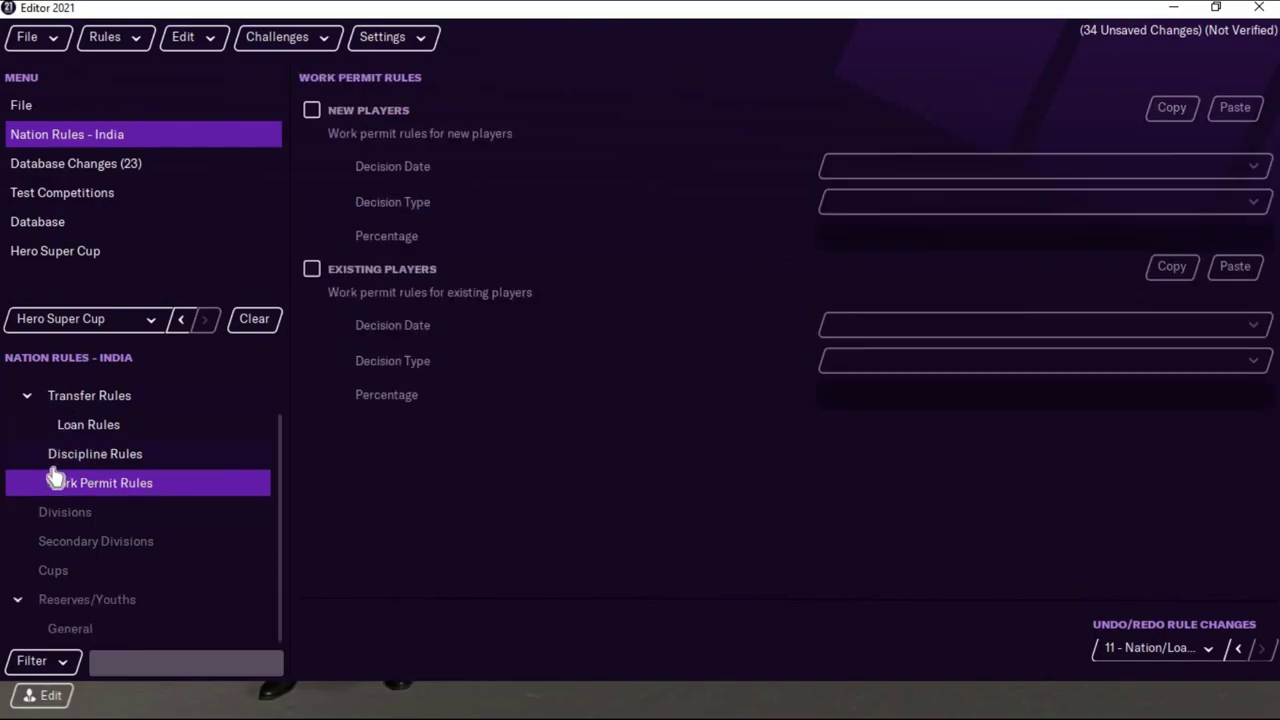
{"action": "left_click", "coordinate": [80, 515]}
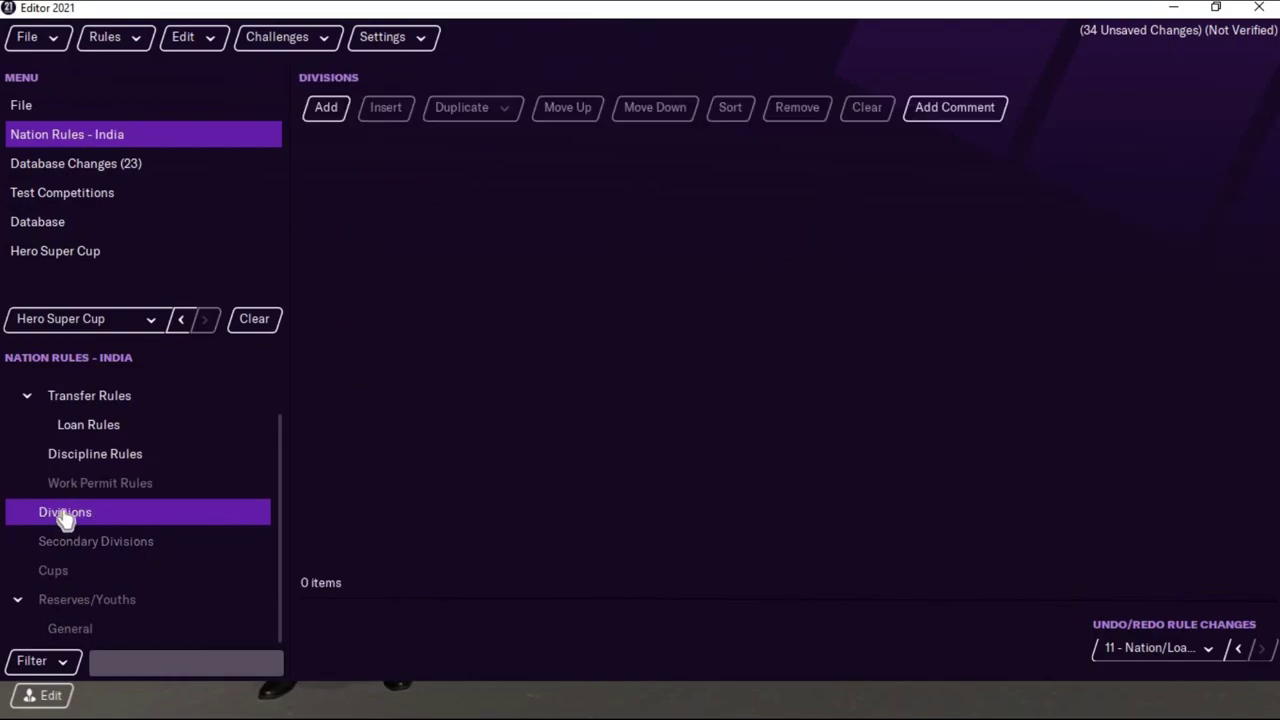
- Start a new division for India and pick Hero Indian Super League as the competition
{"action": "left_click", "coordinate": [330, 110]}
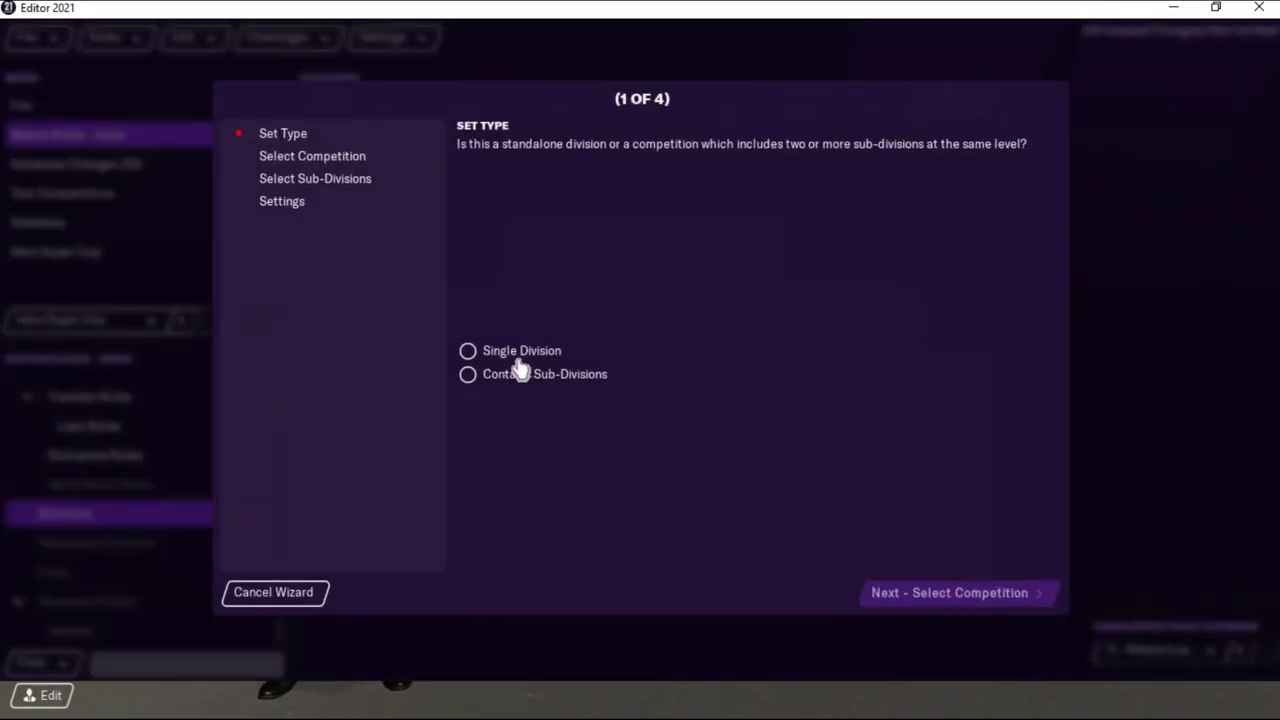
{"action": "left_click", "coordinate": [975, 596]}
{"action": "left_click", "coordinate": [838, 358]}
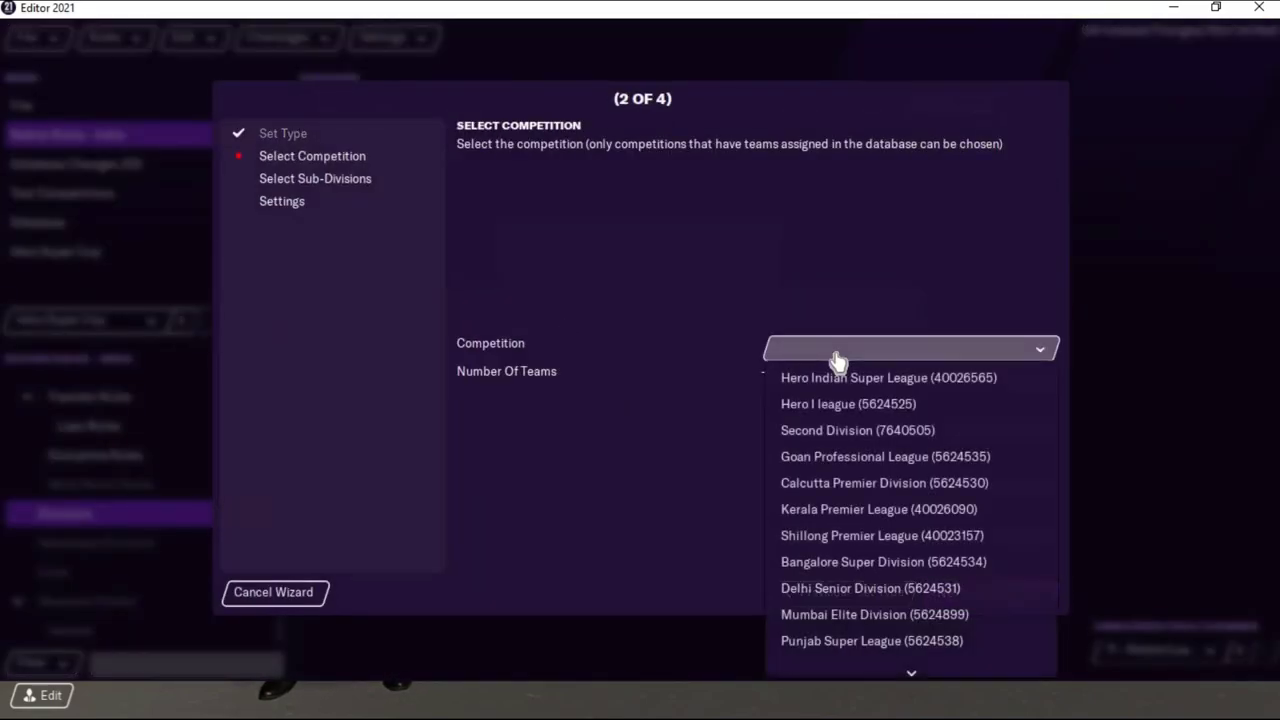
{"action": "left_click", "coordinate": [878, 380]}
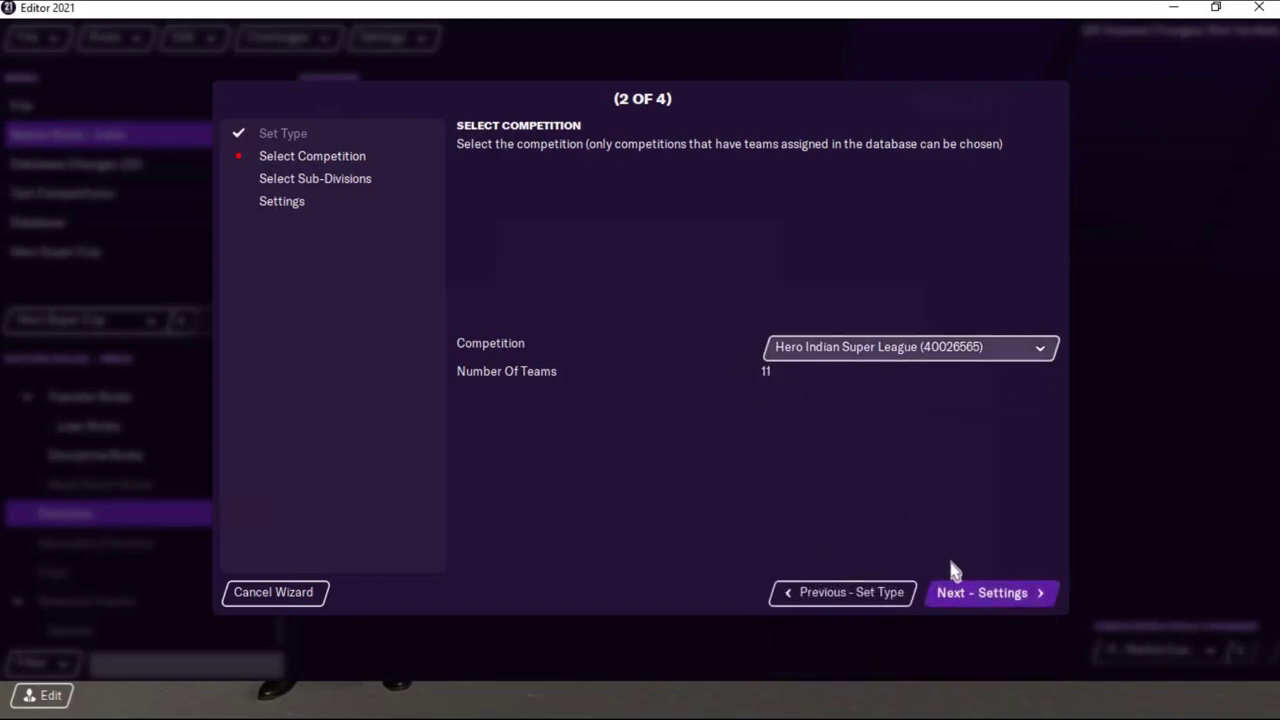
{"action": "left_click", "coordinate": [976, 606]}
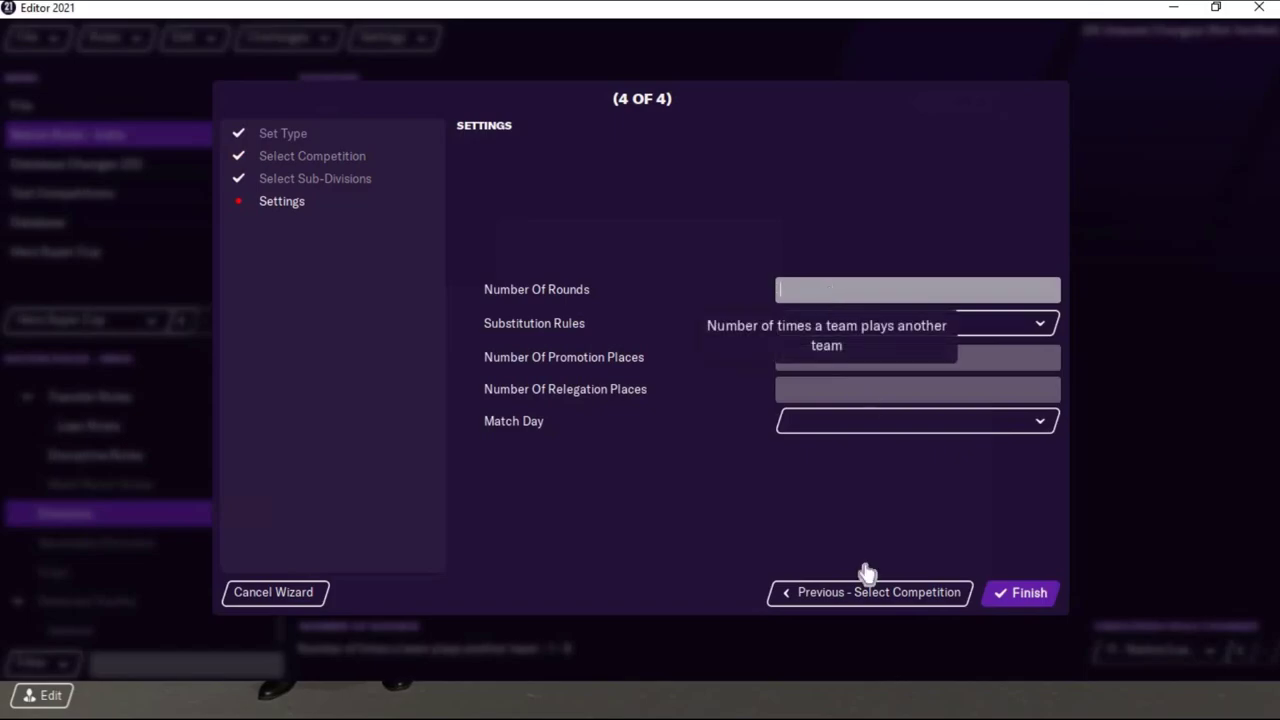
- Give the division 2 rounds, 3 From 7 substitutions, 1 relegation place and Sunday matches, then finish
{"action": "type", "text": "2"}
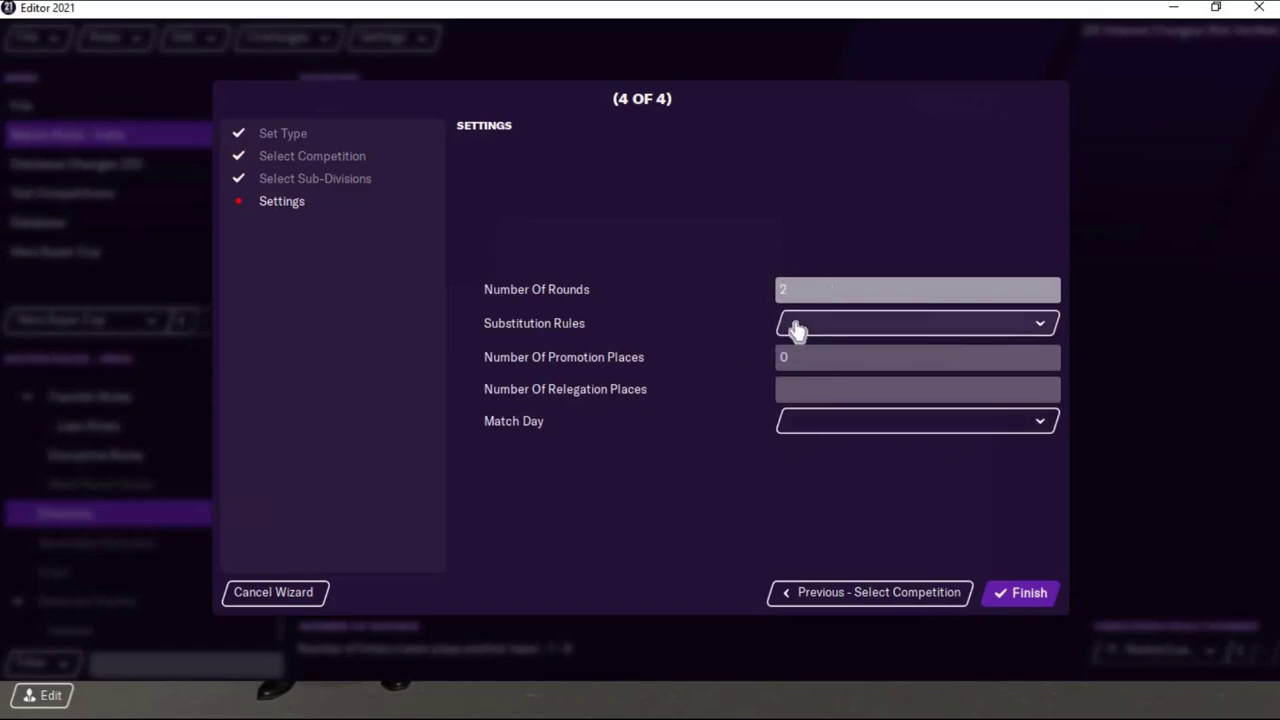
{"action": "left_click", "coordinate": [796, 330]}
{"action": "scroll", "coordinate": [872, 594], "scroll_direction": "down", "scroll_amount": 2}
{"action": "left_click", "coordinate": [866, 592]}
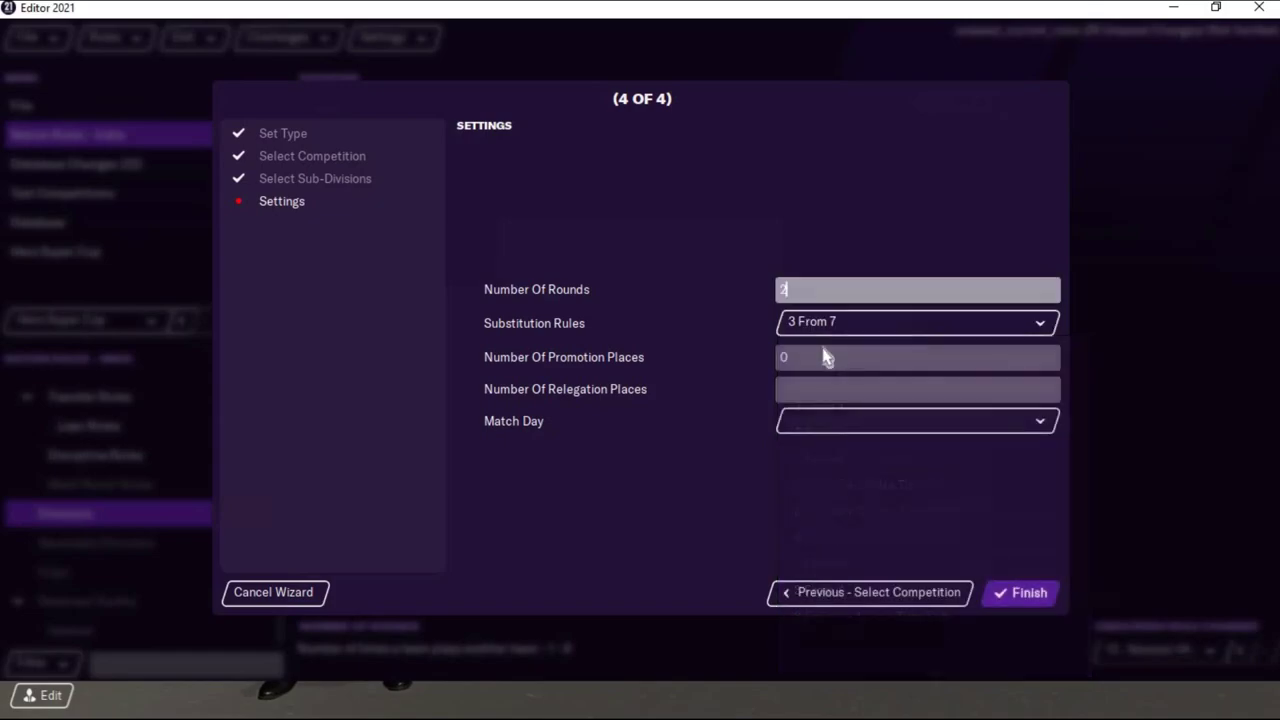
{"action": "left_click", "coordinate": [814, 357]}
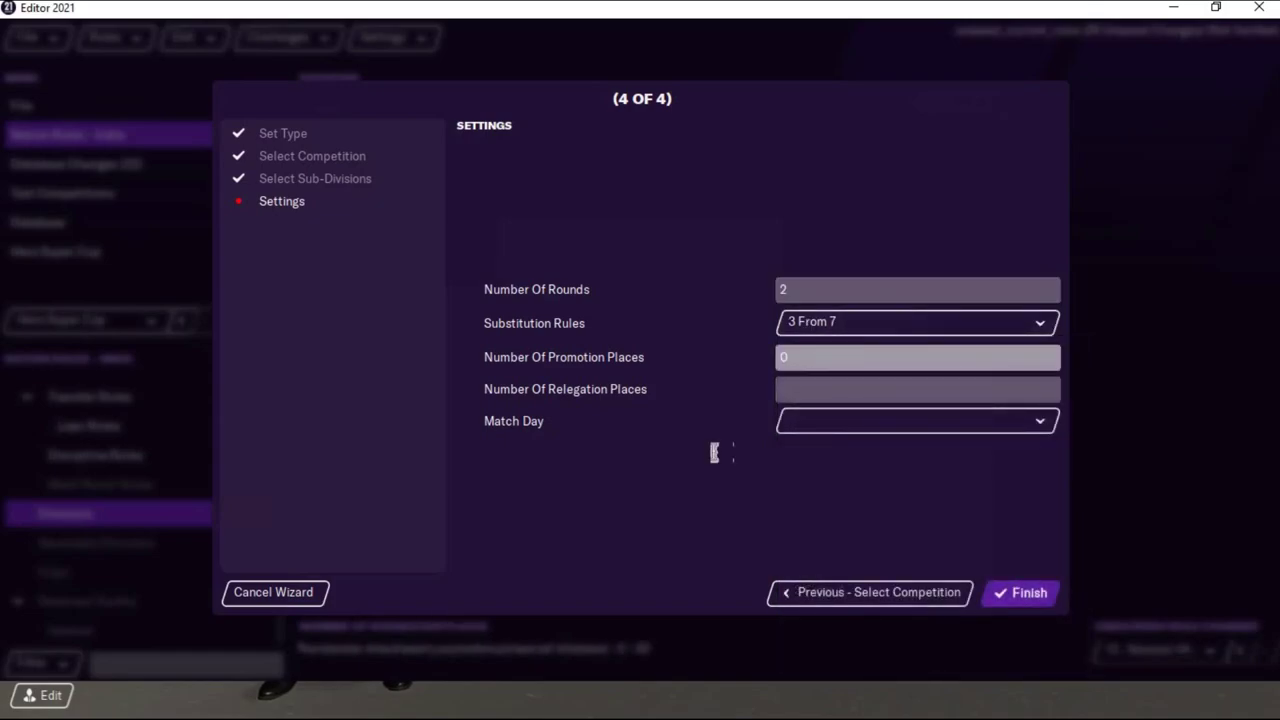
{"action": "left_click", "coordinate": [794, 393]}
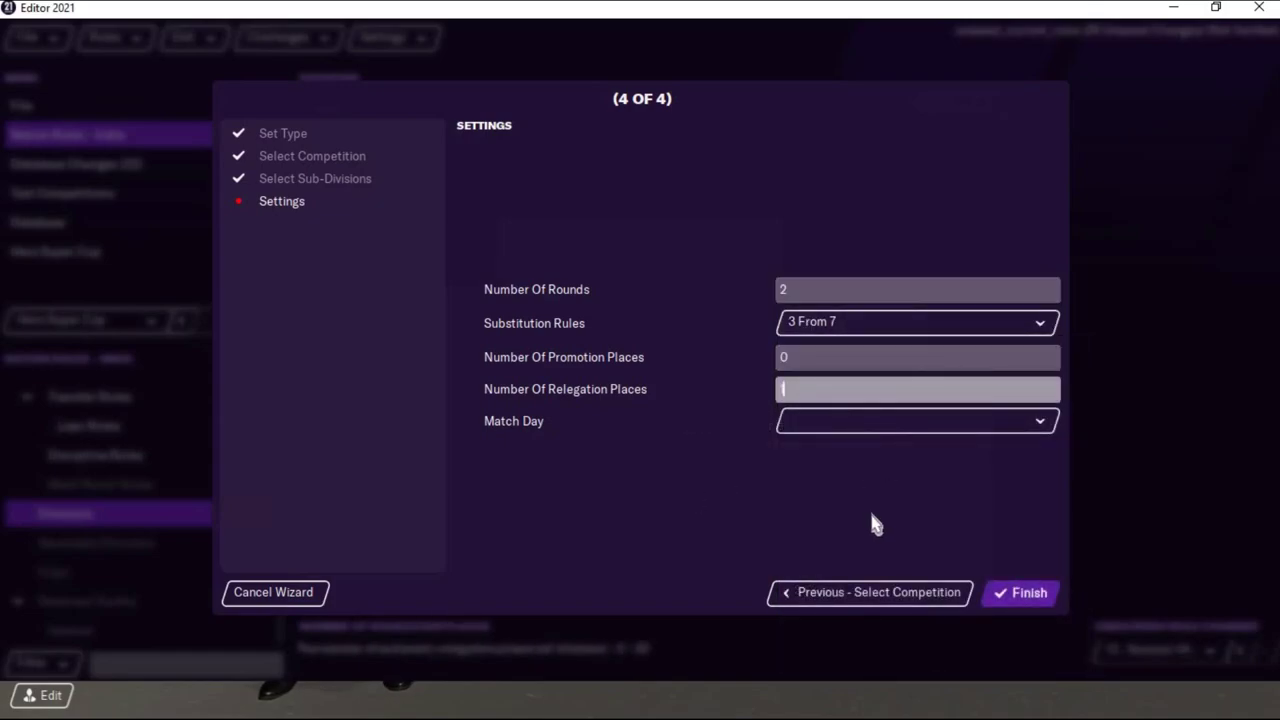
{"action": "type", "text": "1"}
{"action": "key", "text": "Return"}
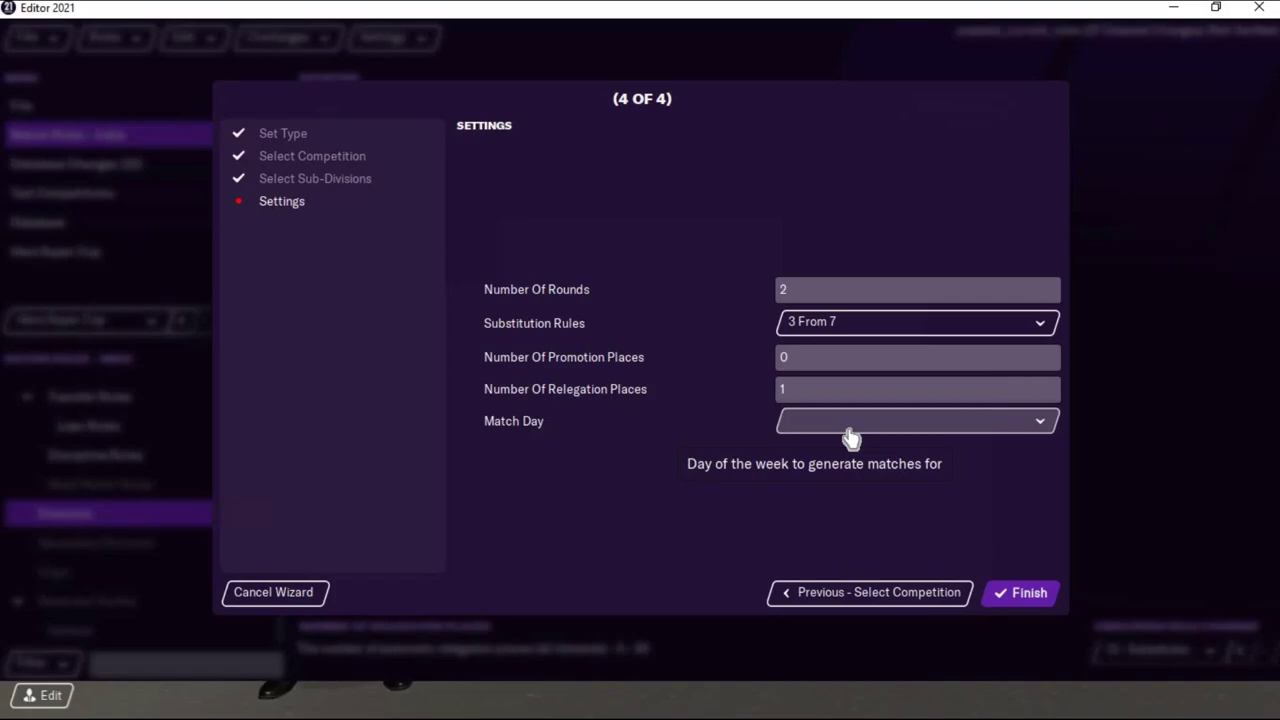
{"action": "left_click", "coordinate": [849, 432]}
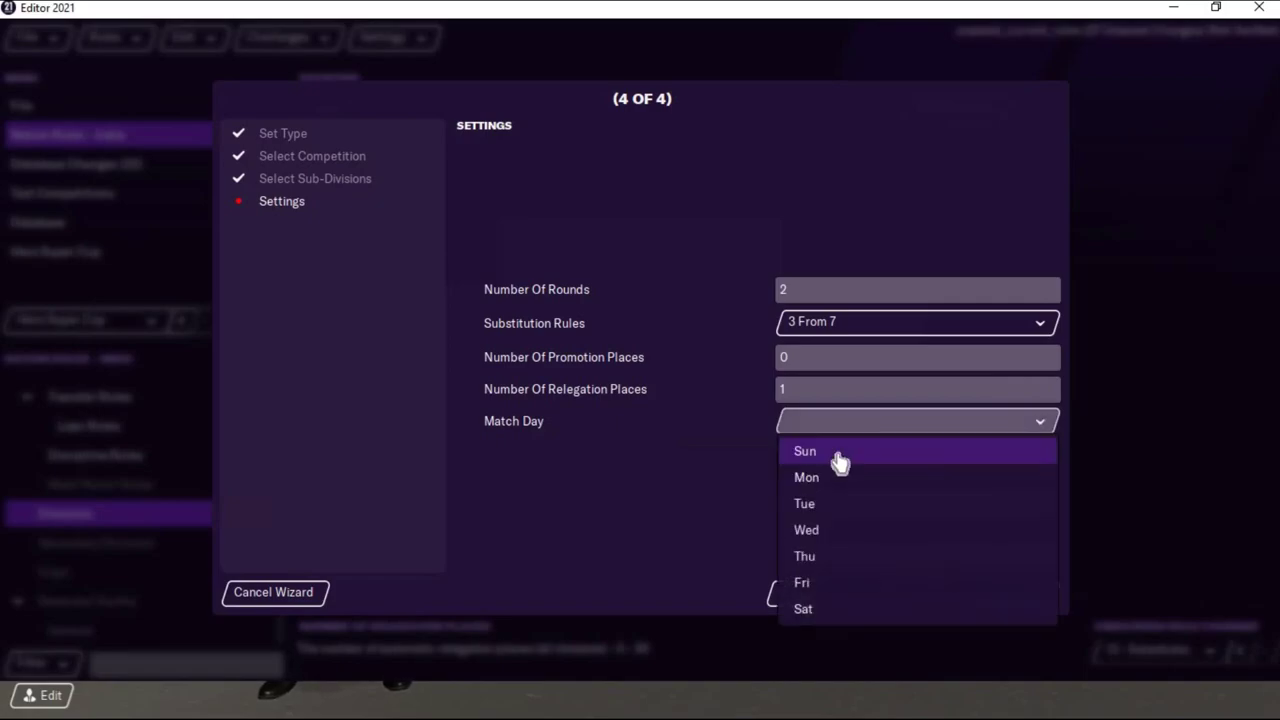
{"action": "left_click", "coordinate": [838, 458]}
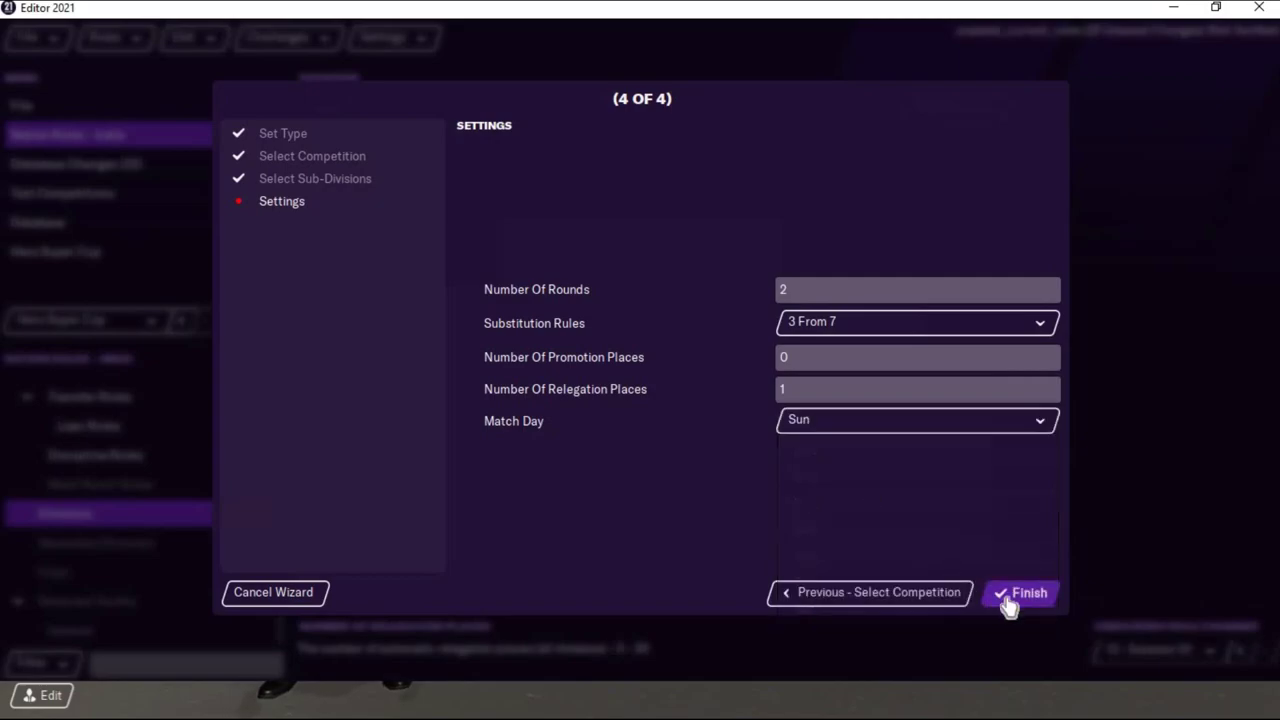
{"action": "left_click", "coordinate": [1027, 602]}
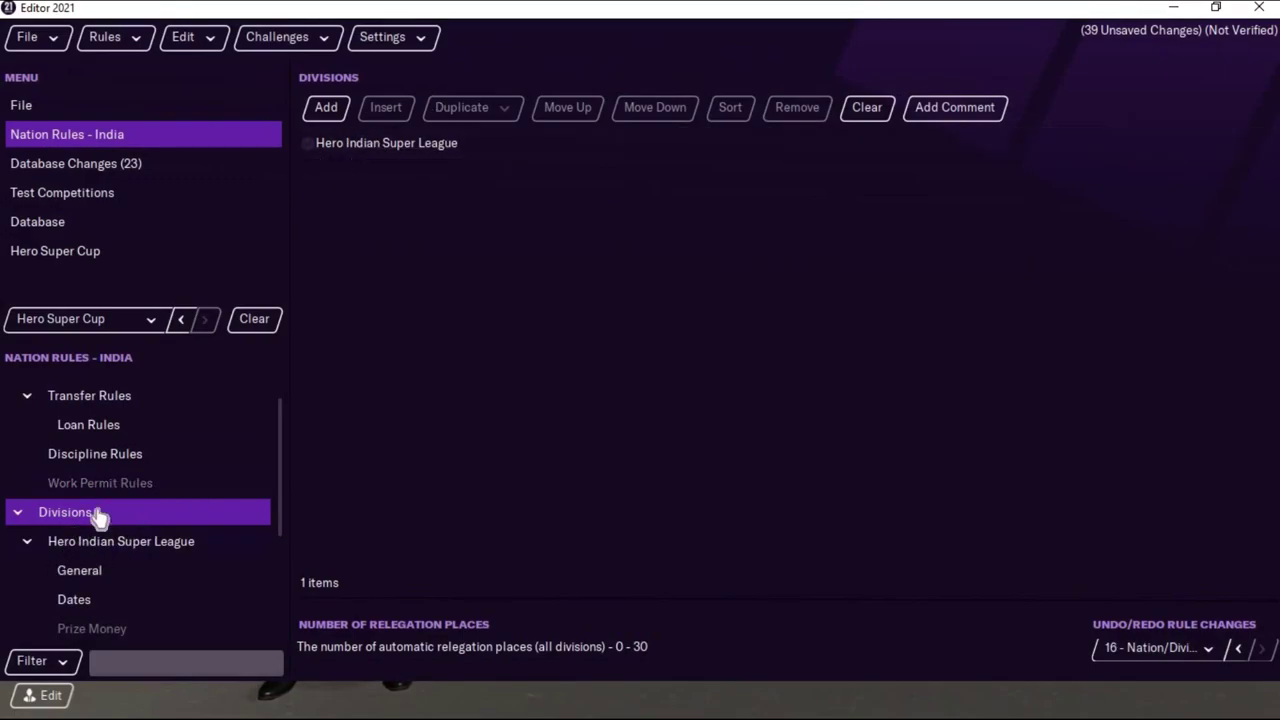
- In the league's General settings, enable points for win, draw and defeat (3/1/0)
{"action": "left_click", "coordinate": [82, 563]}
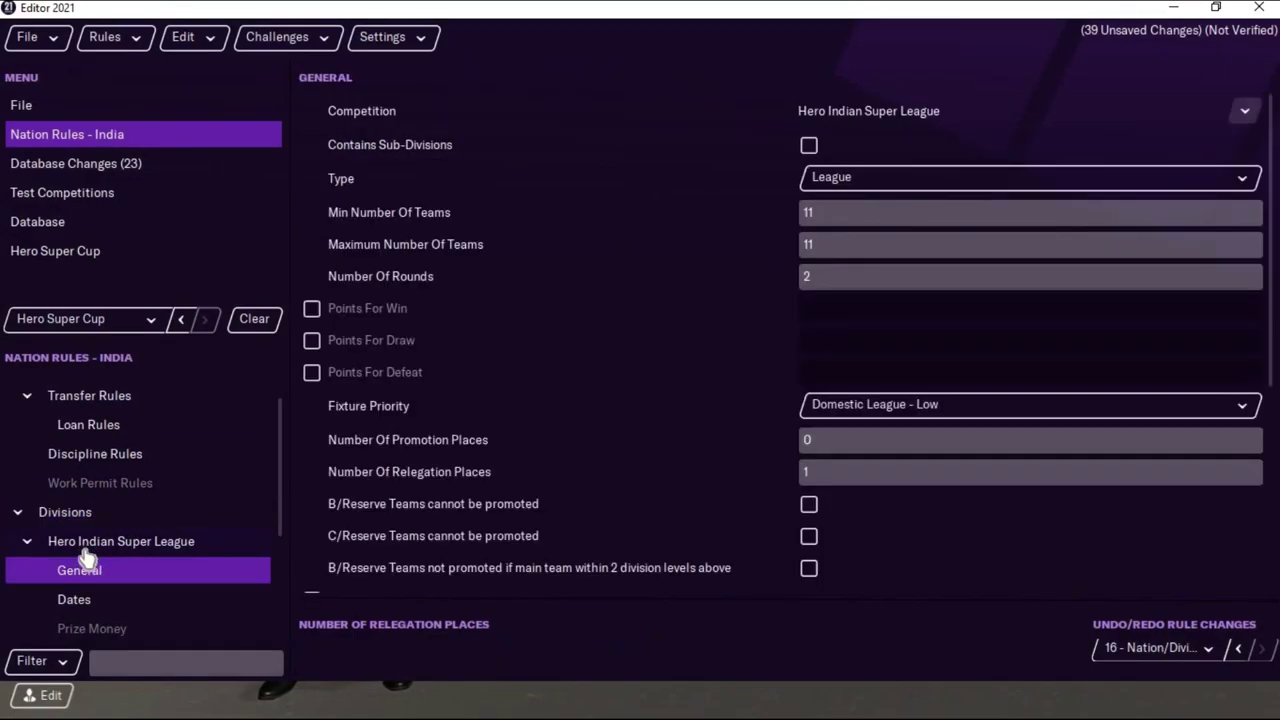
{"action": "left_click", "coordinate": [80, 548]}
{"action": "left_click", "coordinate": [47, 551]}
{"action": "left_click", "coordinate": [312, 309]}
{"action": "left_click", "coordinate": [312, 342]}
{"action": "left_click", "coordinate": [312, 372]}
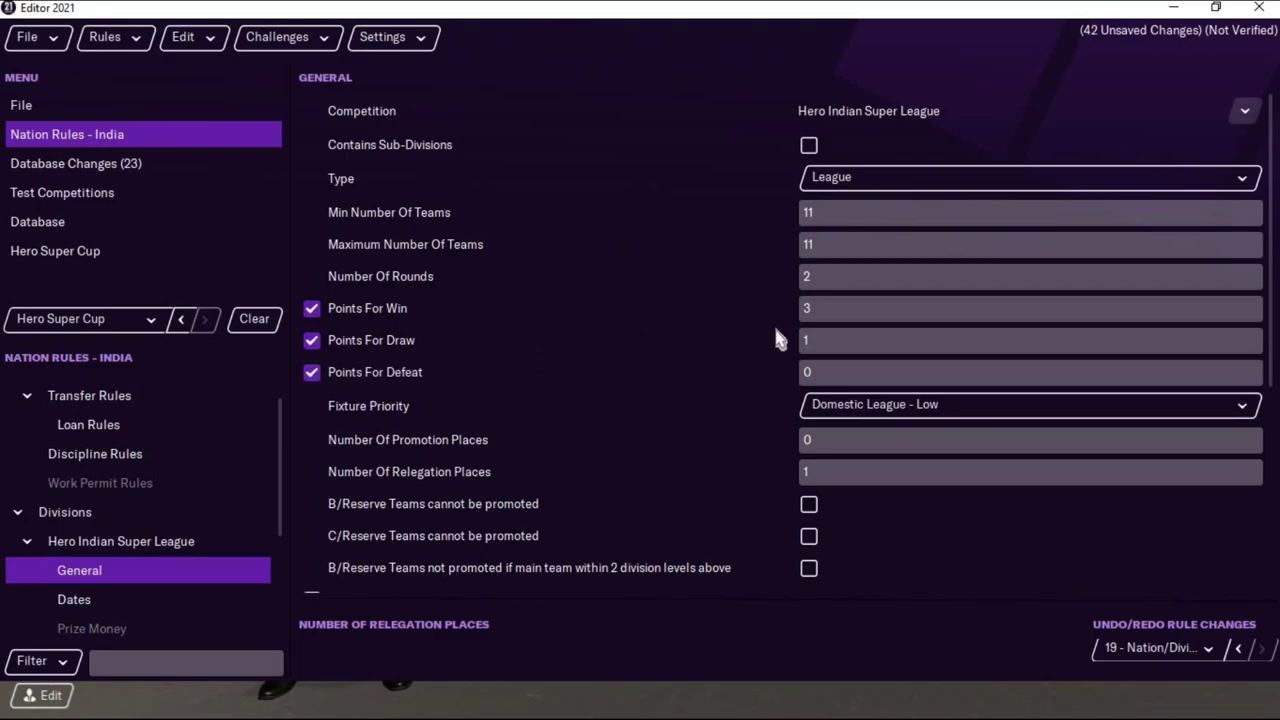
- Add three league sorting rules: Goal Difference, Goals For, then Matches Between Teams
{"action": "scroll", "coordinate": [538, 412], "scroll_direction": "down", "scroll_amount": 3}
{"action": "scroll", "coordinate": [727, 395], "scroll_direction": "down", "scroll_amount": 3}
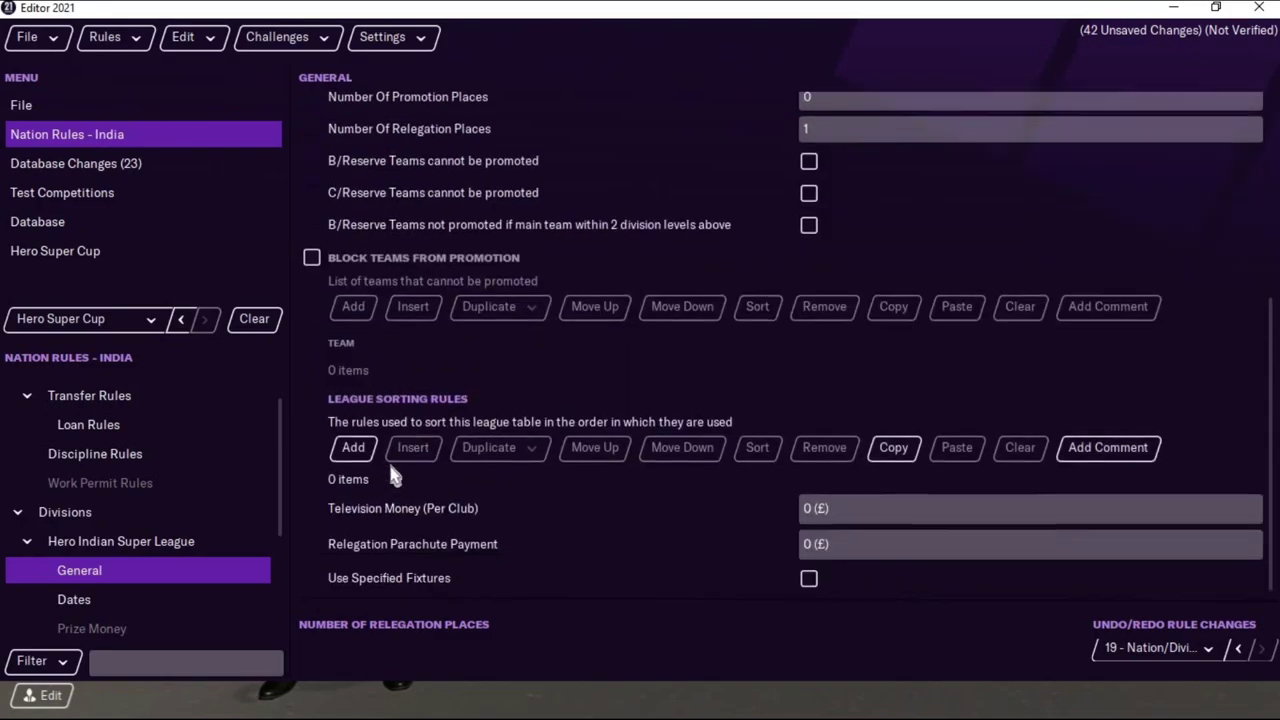
{"action": "left_click", "coordinate": [341, 452]}
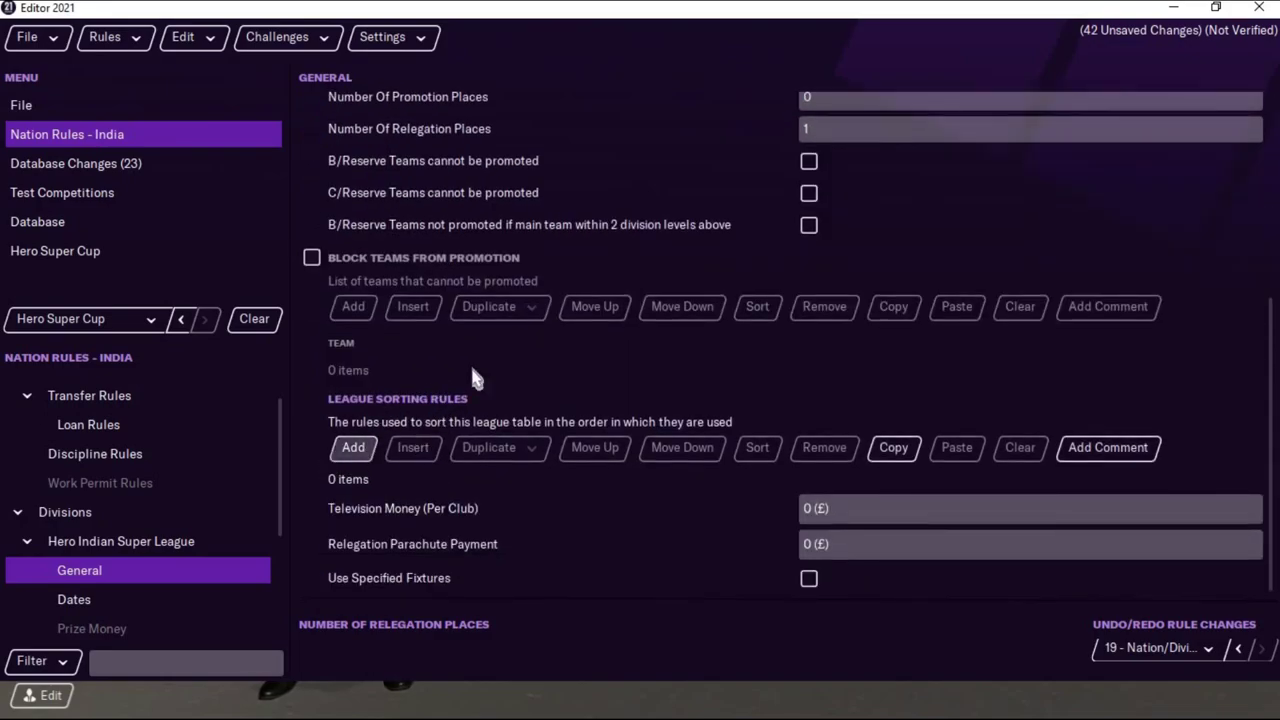
{"action": "left_click", "coordinate": [355, 416]}
{"action": "left_click", "coordinate": [358, 416]}
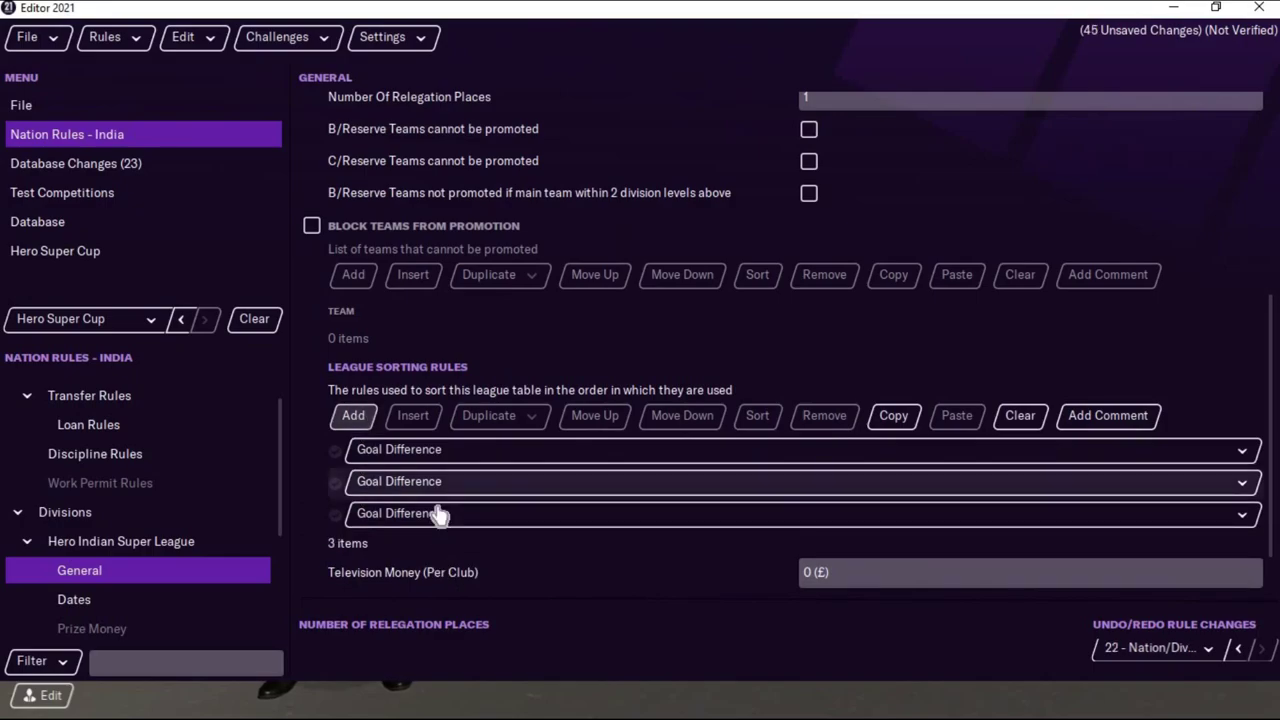
{"action": "left_click", "coordinate": [418, 484]}
{"action": "left_click", "coordinate": [440, 624]}
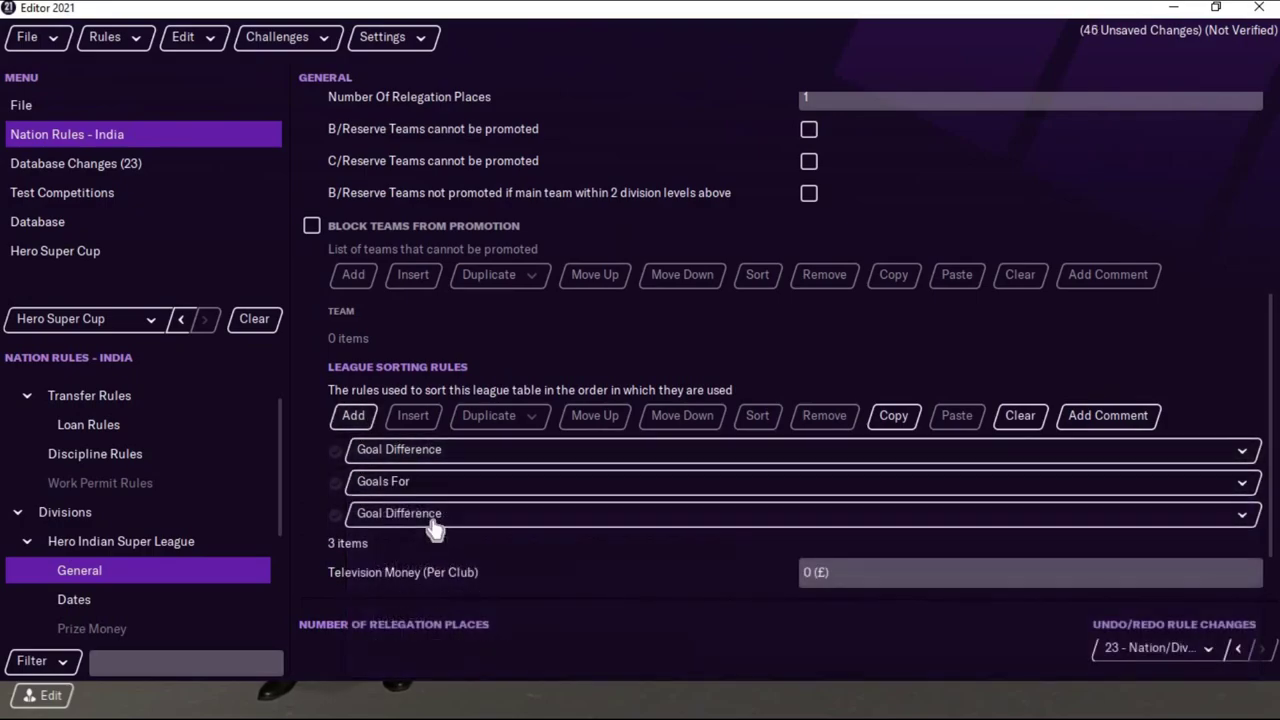
{"action": "left_click", "coordinate": [440, 514]}
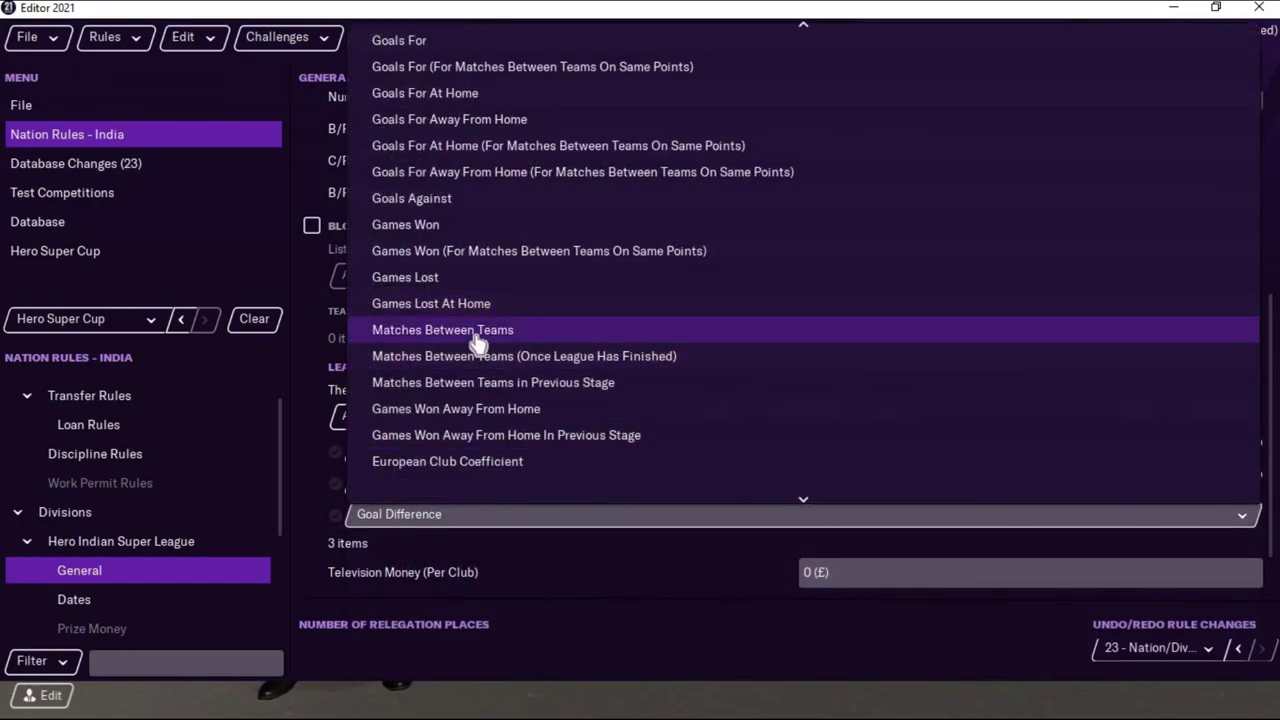
{"action": "left_click", "coordinate": [480, 330]}
- Clear the television money per club back to 0
{"action": "scroll", "coordinate": [536, 545], "scroll_direction": "down", "scroll_amount": 1}
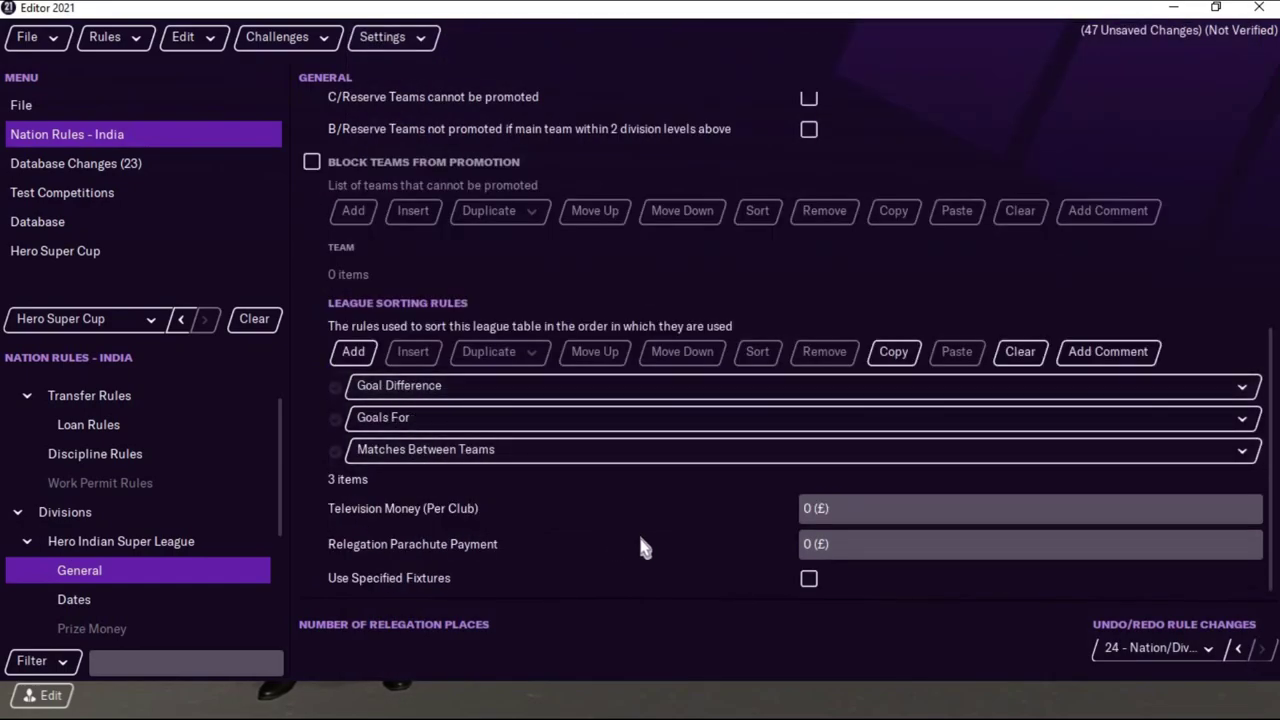
{"action": "left_click", "coordinate": [806, 509]}
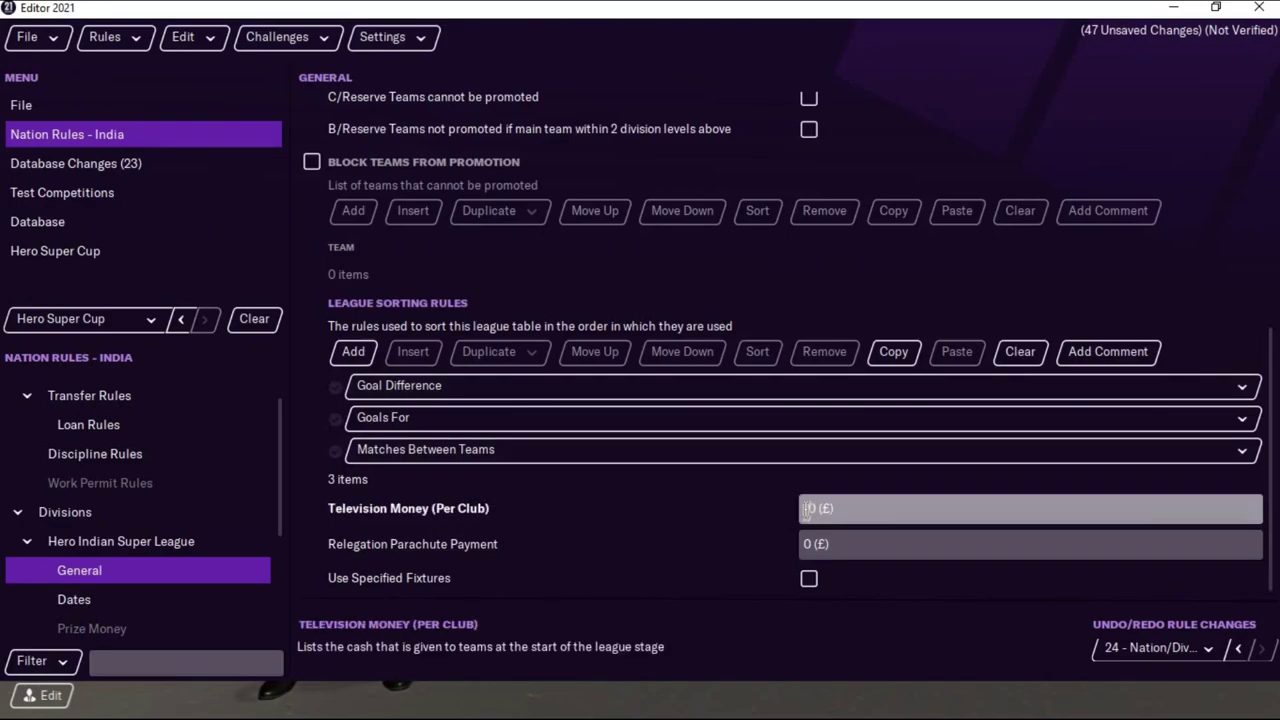
{"action": "key", "text": "Return"}
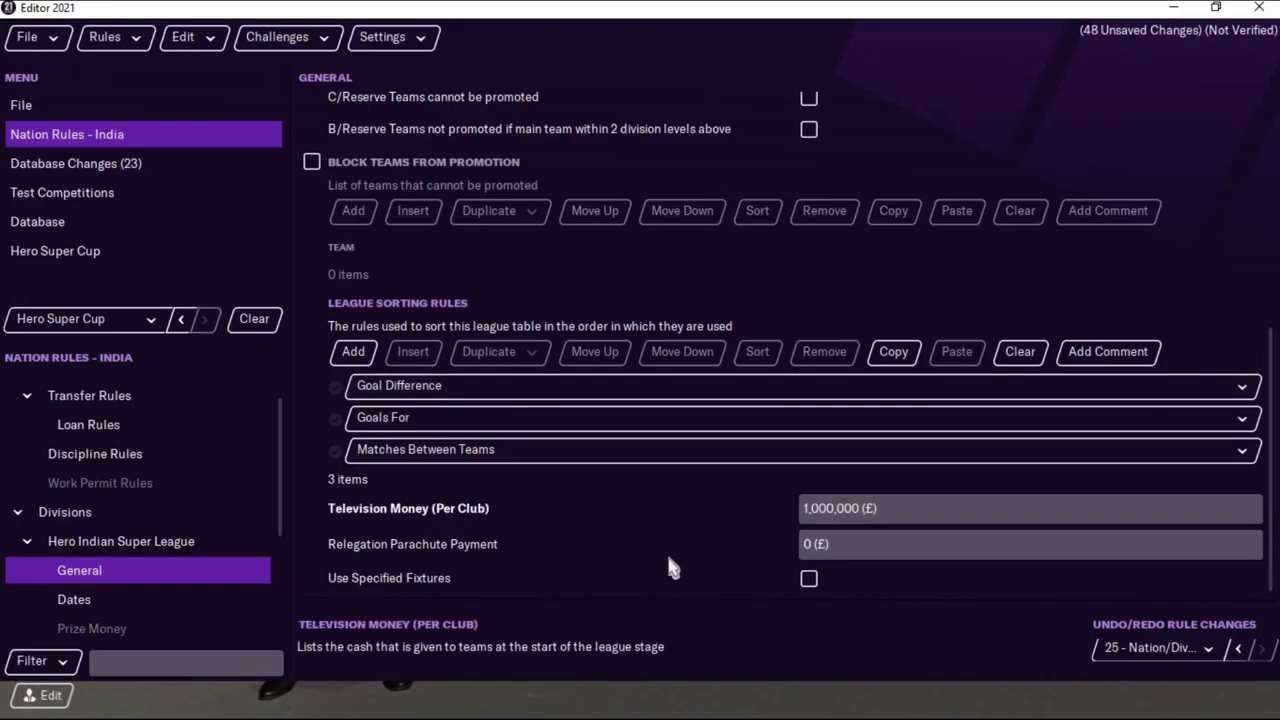
{"action": "left_click", "coordinate": [847, 518]}
{"action": "key", "text": "ctrl+a"}
{"action": "key", "text": "BackSpace"}
{"action": "key", "text": "Return"}
- Add two position prize money rows to the Hero Indian Super League's Prize Money settings
{"action": "left_click", "coordinate": [79, 600]}
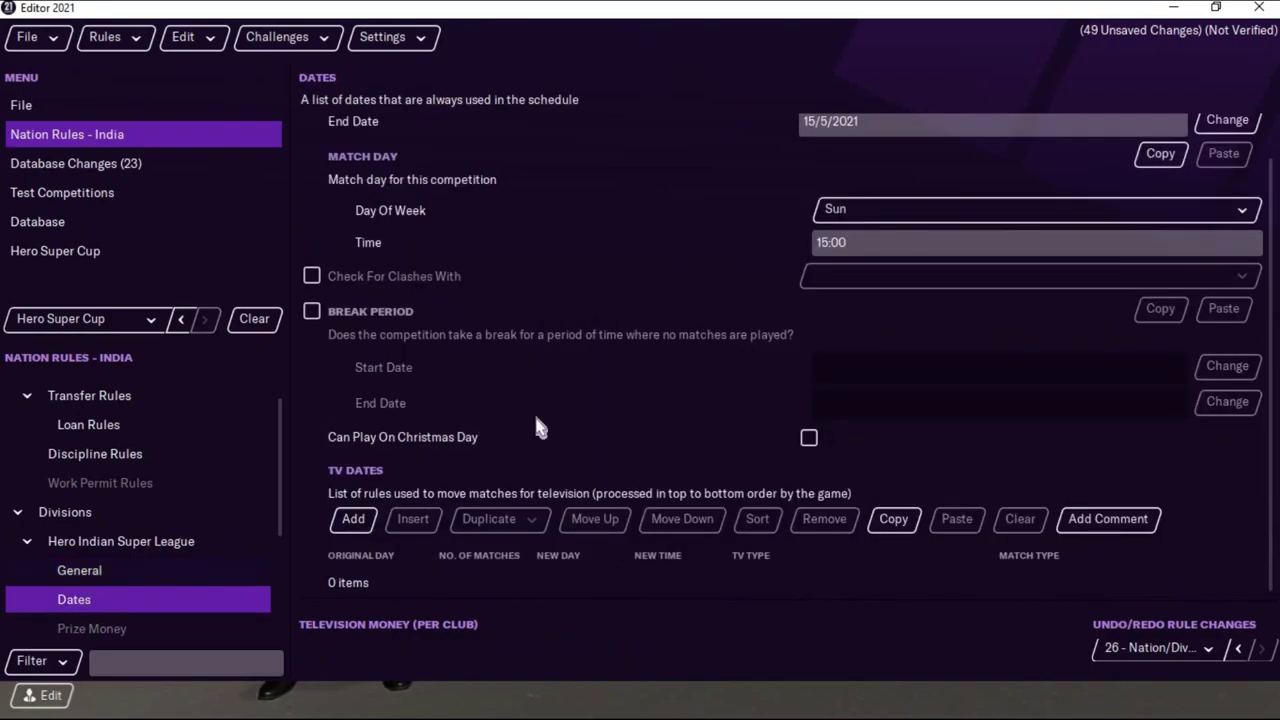
{"action": "scroll", "coordinate": [534, 418], "scroll_direction": "up", "scroll_amount": 1}
{"action": "scroll", "coordinate": [76, 571], "scroll_direction": "down", "scroll_amount": 3}
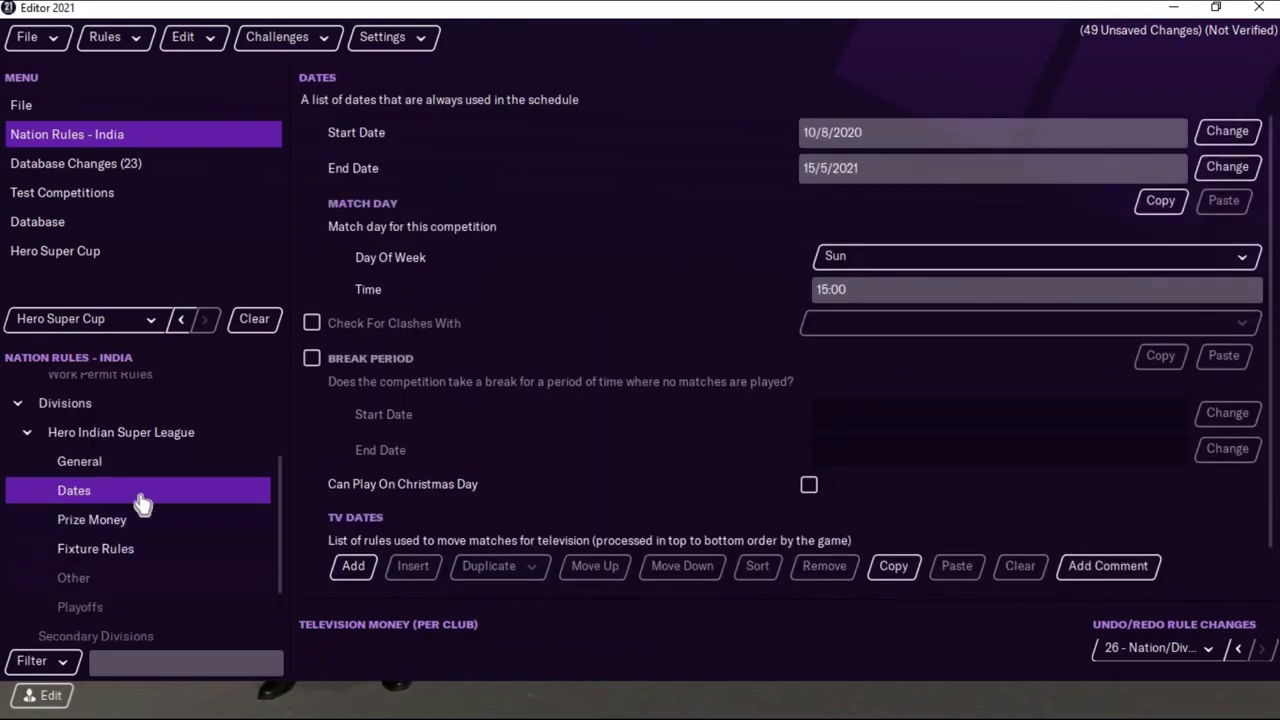
{"action": "left_click", "coordinate": [110, 522]}
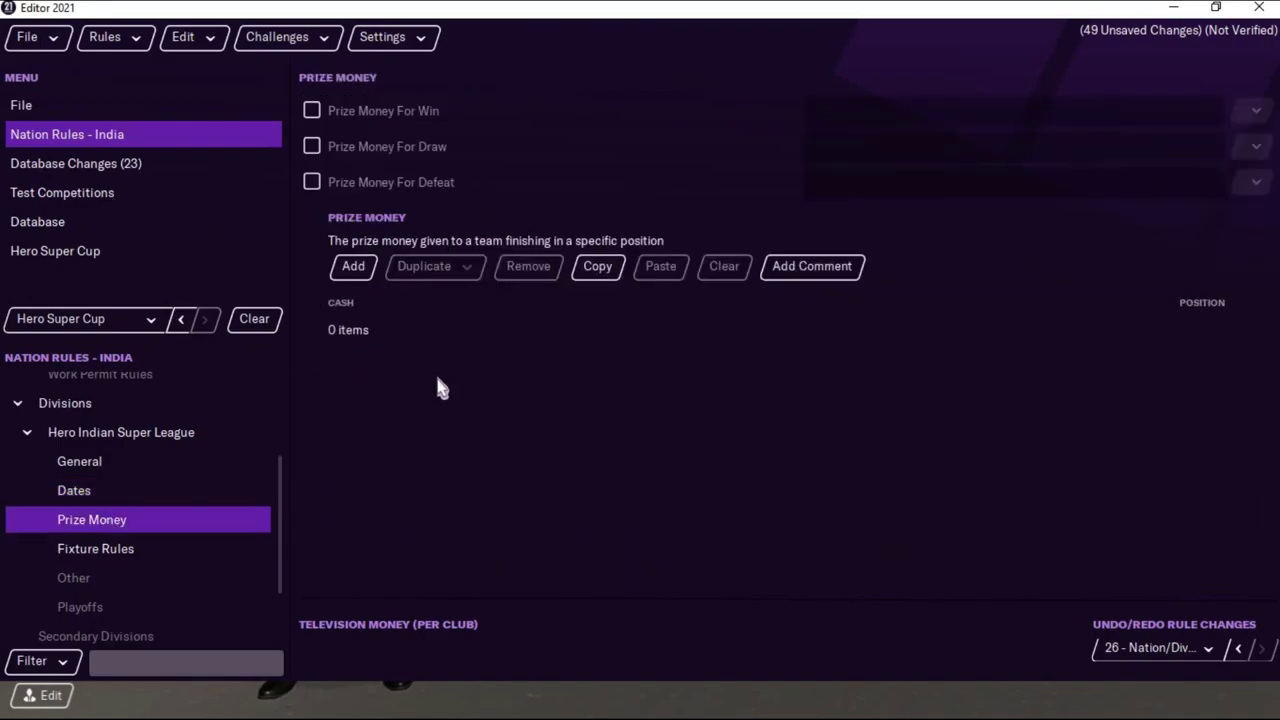
{"action": "left_click", "coordinate": [108, 556]}
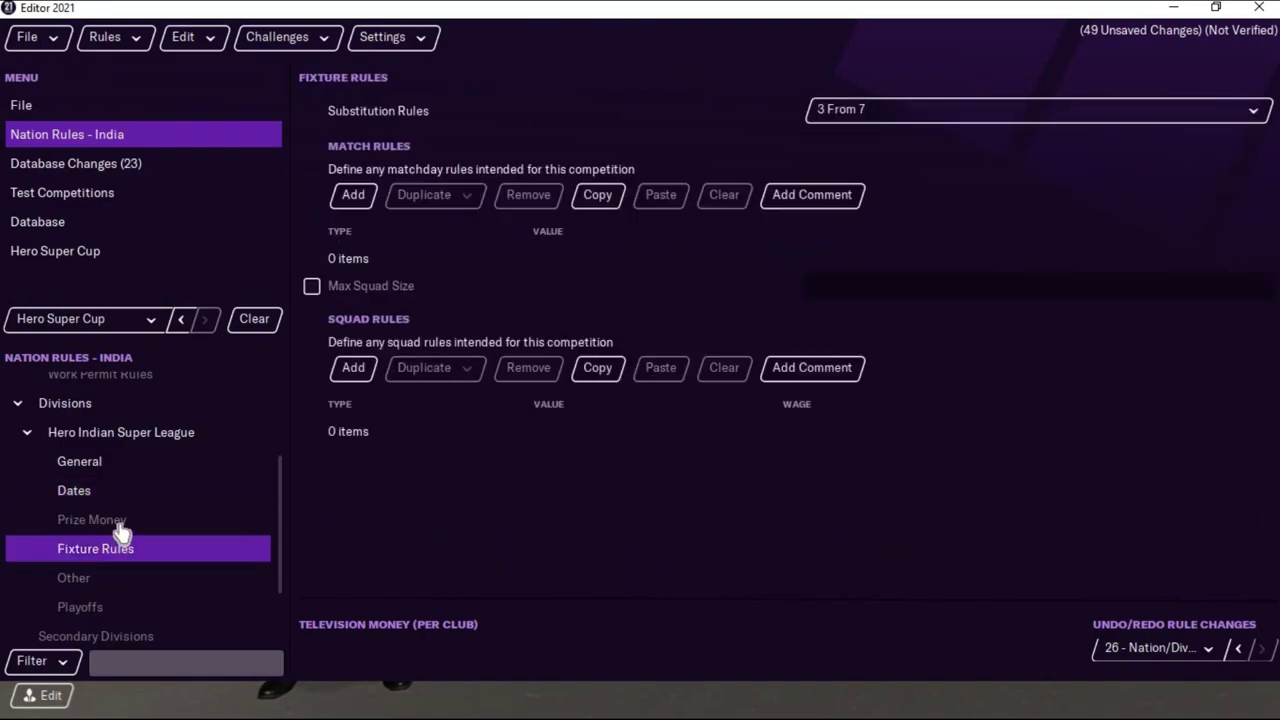
{"action": "left_click", "coordinate": [115, 525]}
{"action": "left_click", "coordinate": [360, 274]}
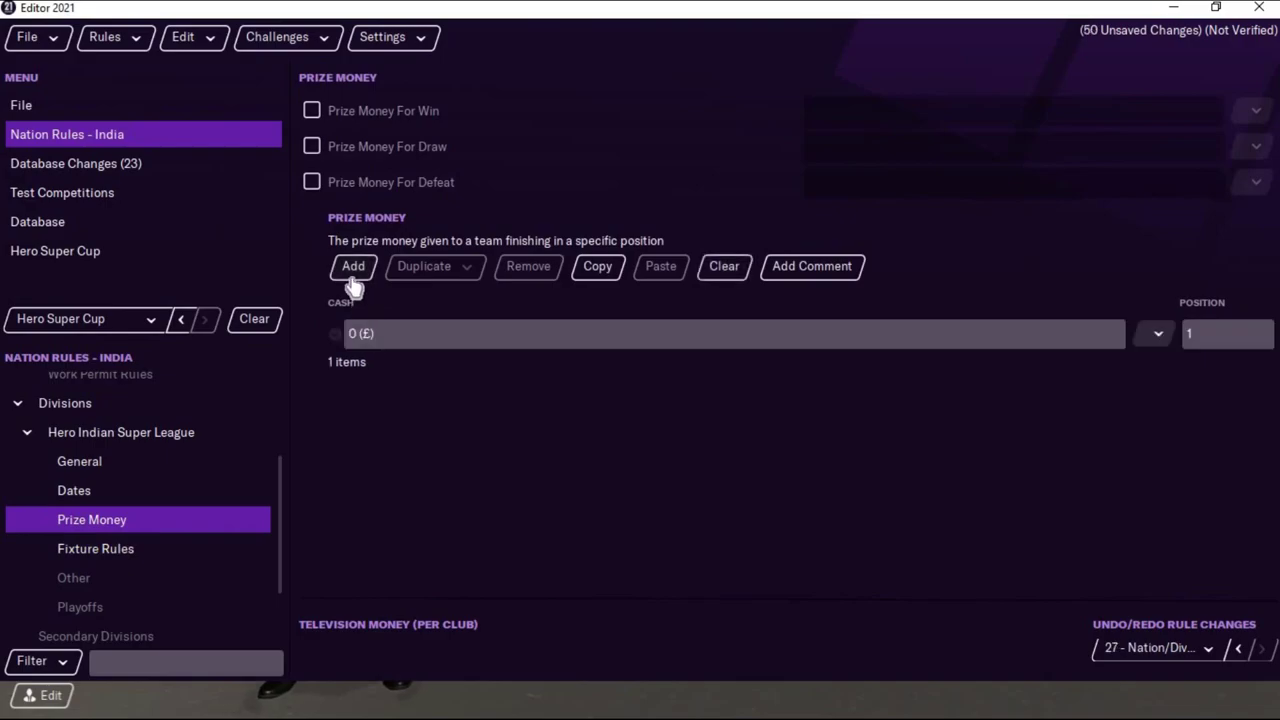
{"action": "left_click", "coordinate": [357, 270]}
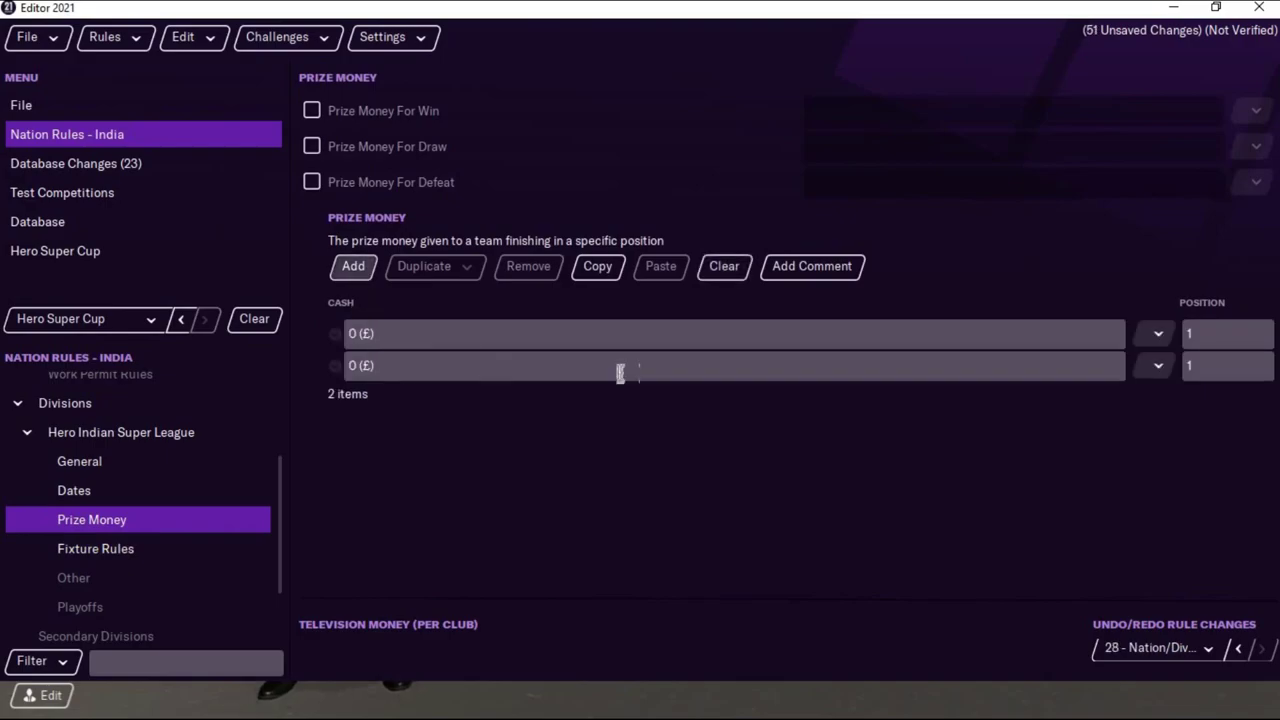
- Set row 2 to position 2 and pay 100,000 (£) for 1st, 50,000 (£) for 2nd
{"action": "left_click", "coordinate": [1234, 366]}
{"action": "type", "text": "2"}
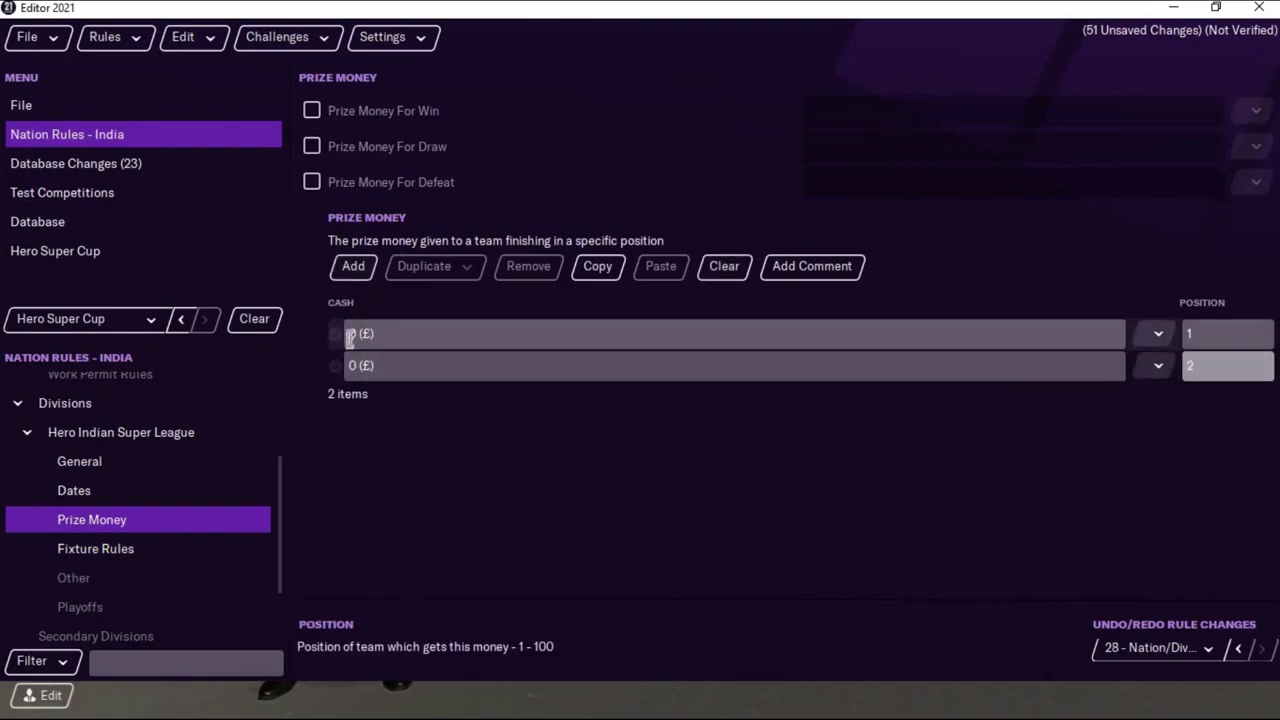
{"action": "left_click", "coordinate": [350, 335]}
{"action": "type", "text": "100,000"}
{"action": "left_click", "coordinate": [348, 372]}
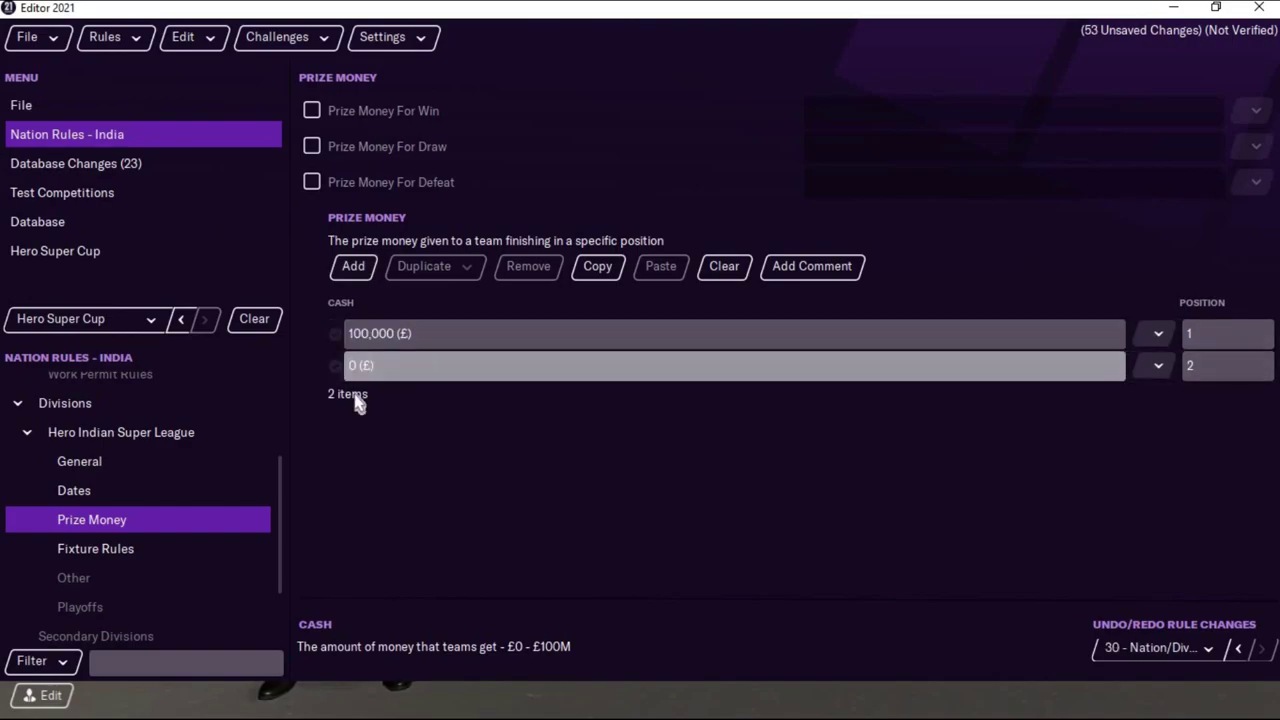
{"action": "type", "text": "50,000"}
{"action": "key", "text": "Return"}
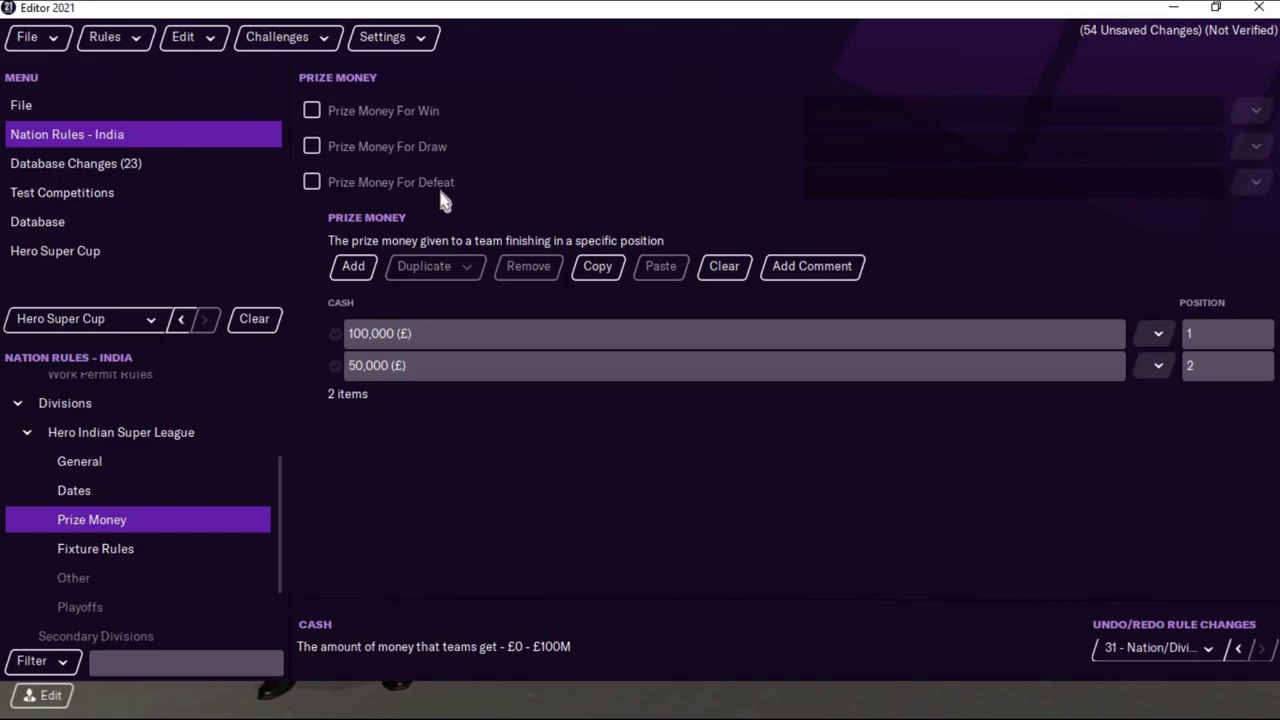
- Turn on per-match prize money: 1,000 per win and 500 per draw
{"action": "left_click", "coordinate": [311, 111]}
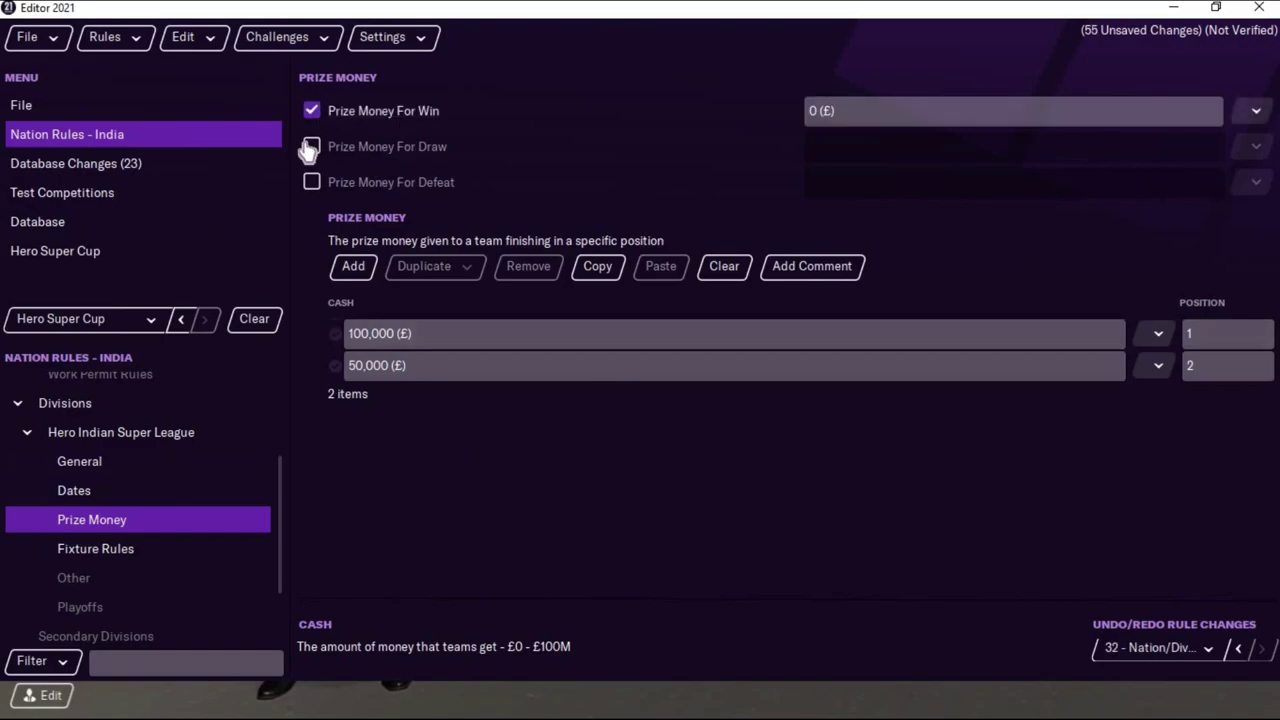
{"action": "left_click", "coordinate": [810, 111]}
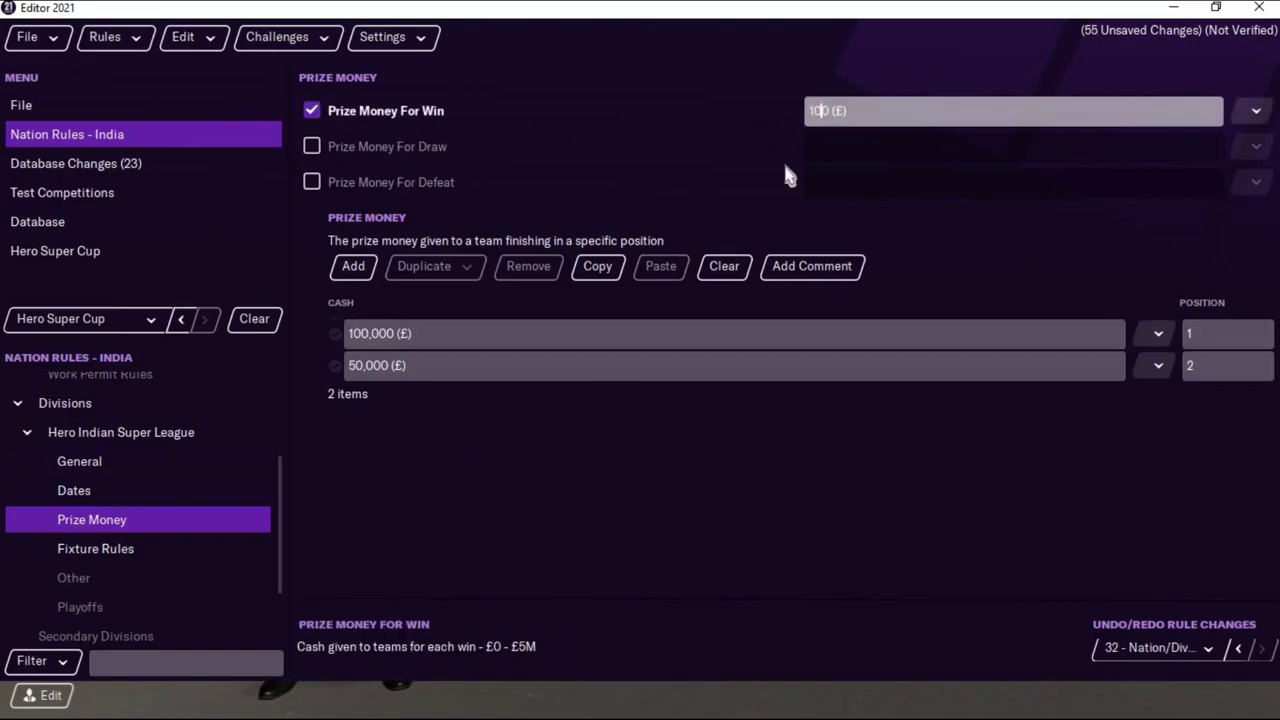
{"action": "key", "text": "Return"}
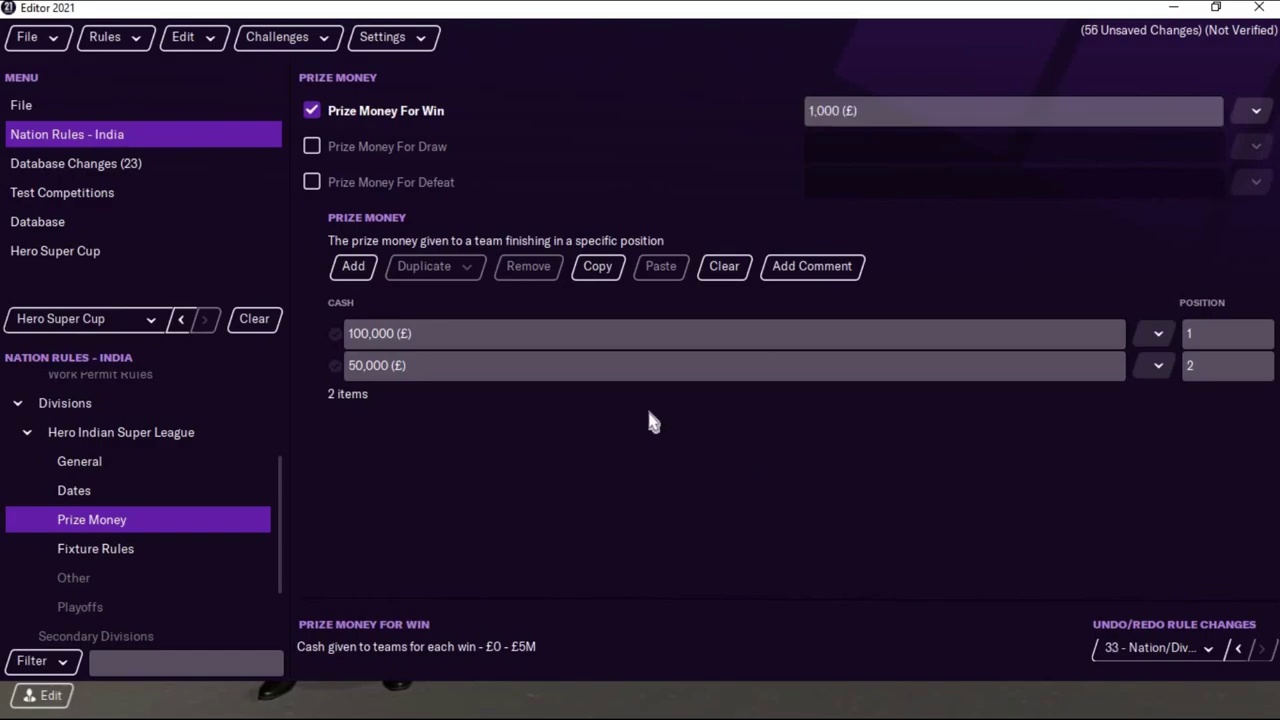
{"action": "left_click", "coordinate": [312, 147]}
{"action": "left_click", "coordinate": [813, 146]}
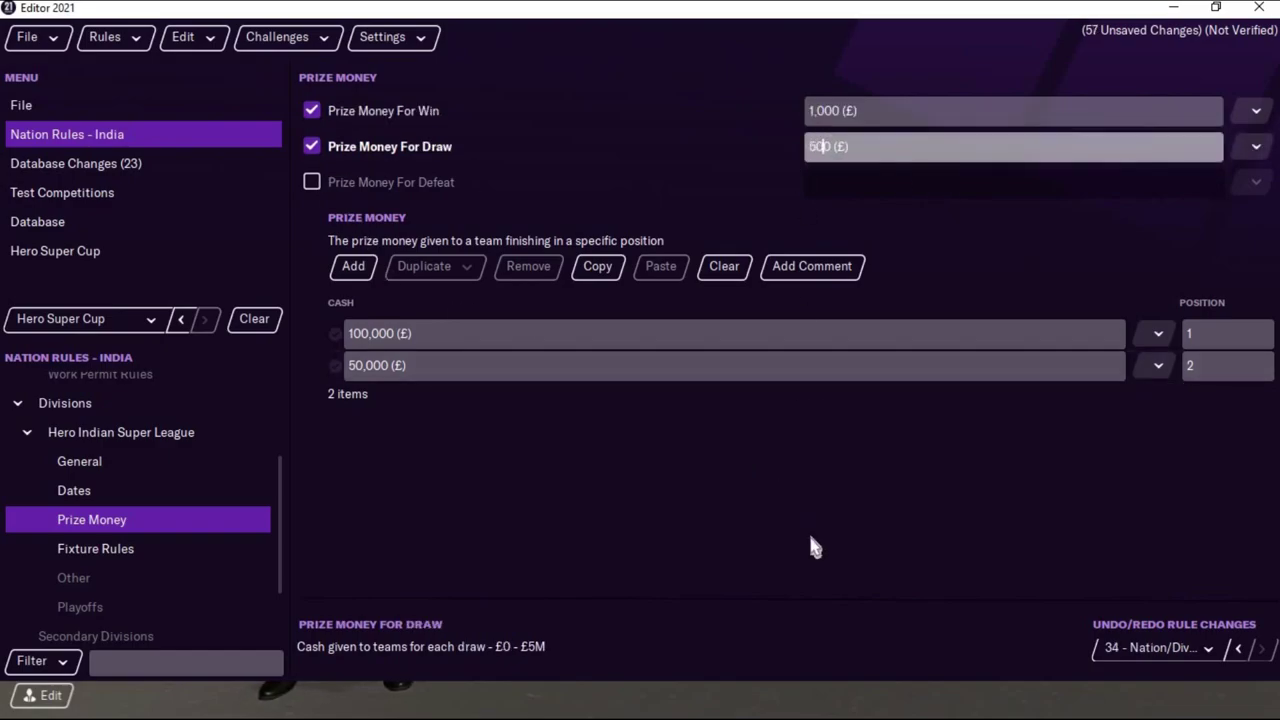
{"action": "key", "text": "Return"}
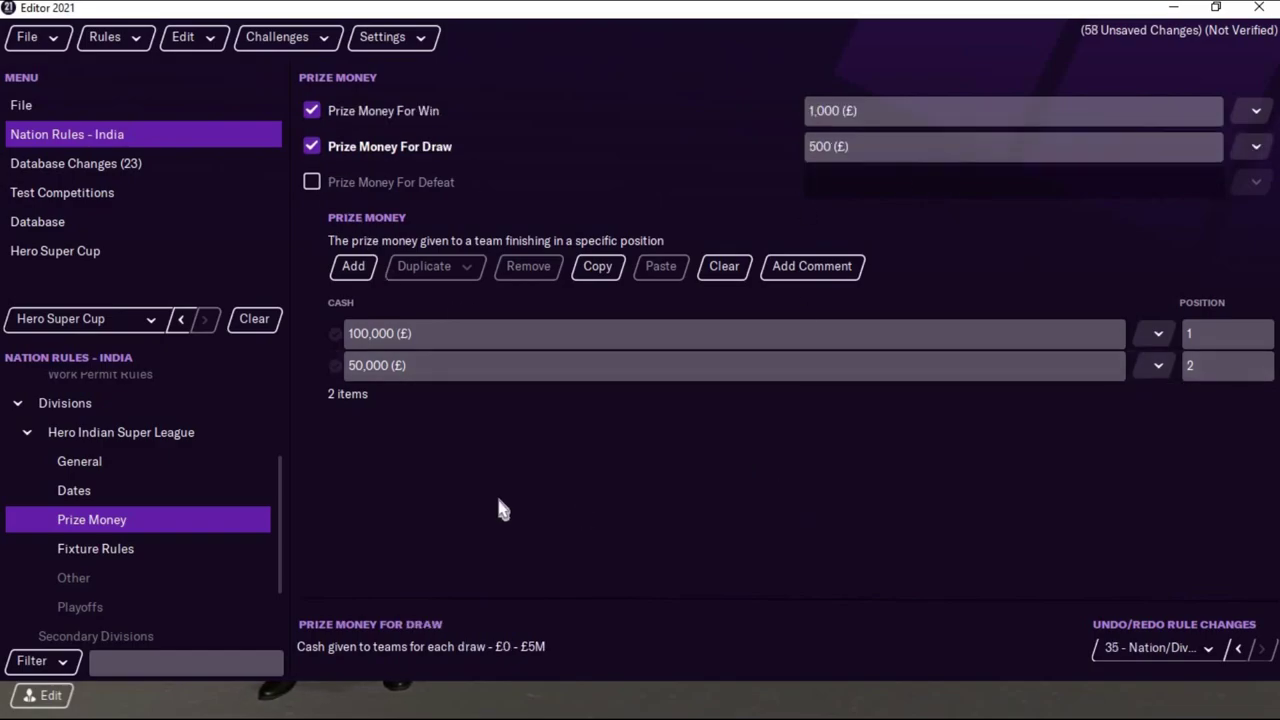
- Switch both the draw and win prize money currency to U.S. Dollar
{"action": "left_click", "coordinate": [1262, 148]}
{"action": "scroll", "coordinate": [1171, 557], "scroll_direction": "down", "scroll_amount": 3}
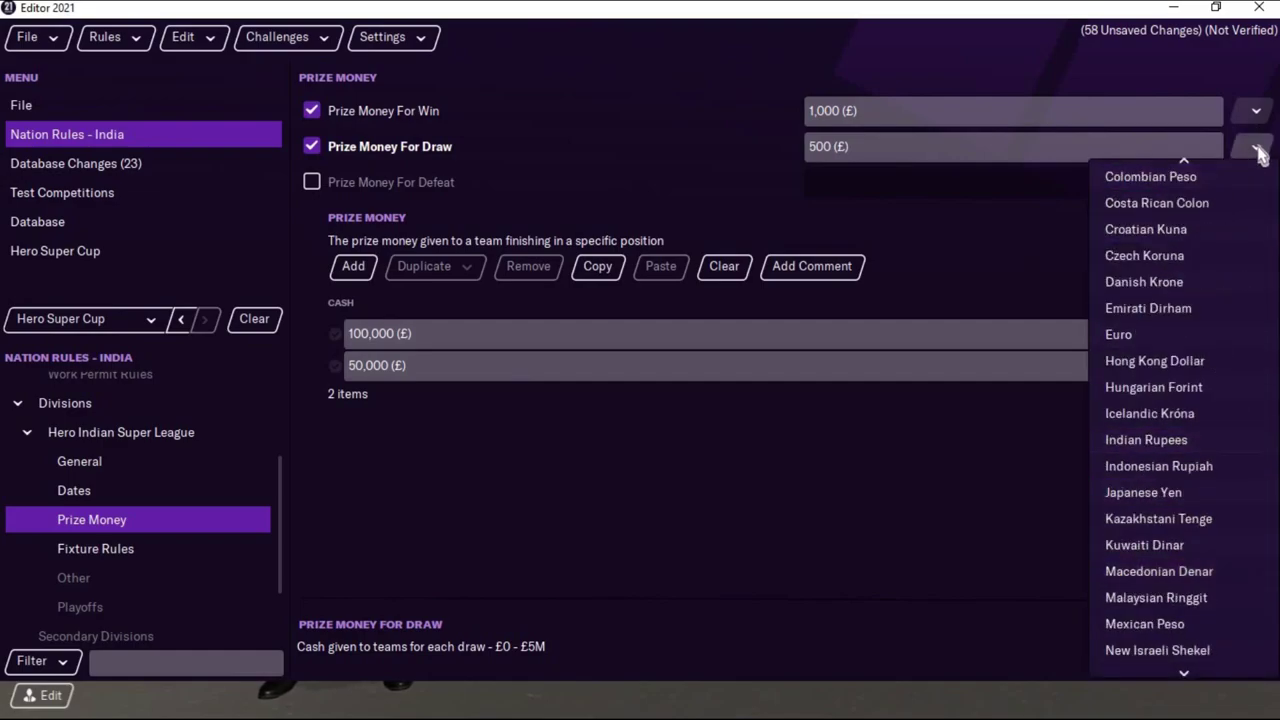
{"action": "scroll", "coordinate": [1215, 330], "scroll_direction": "up", "scroll_amount": 1}
{"action": "scroll", "coordinate": [1206, 406], "scroll_direction": "down", "scroll_amount": 8}
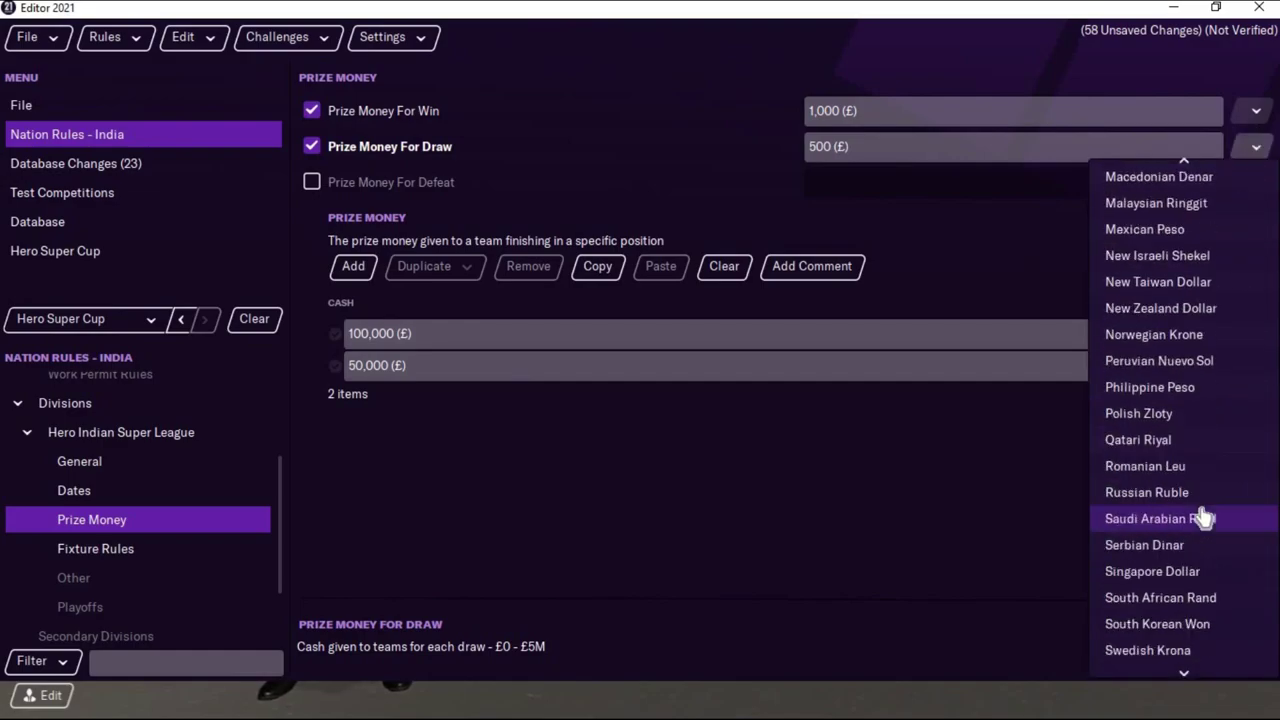
{"action": "left_click", "coordinate": [1177, 544]}
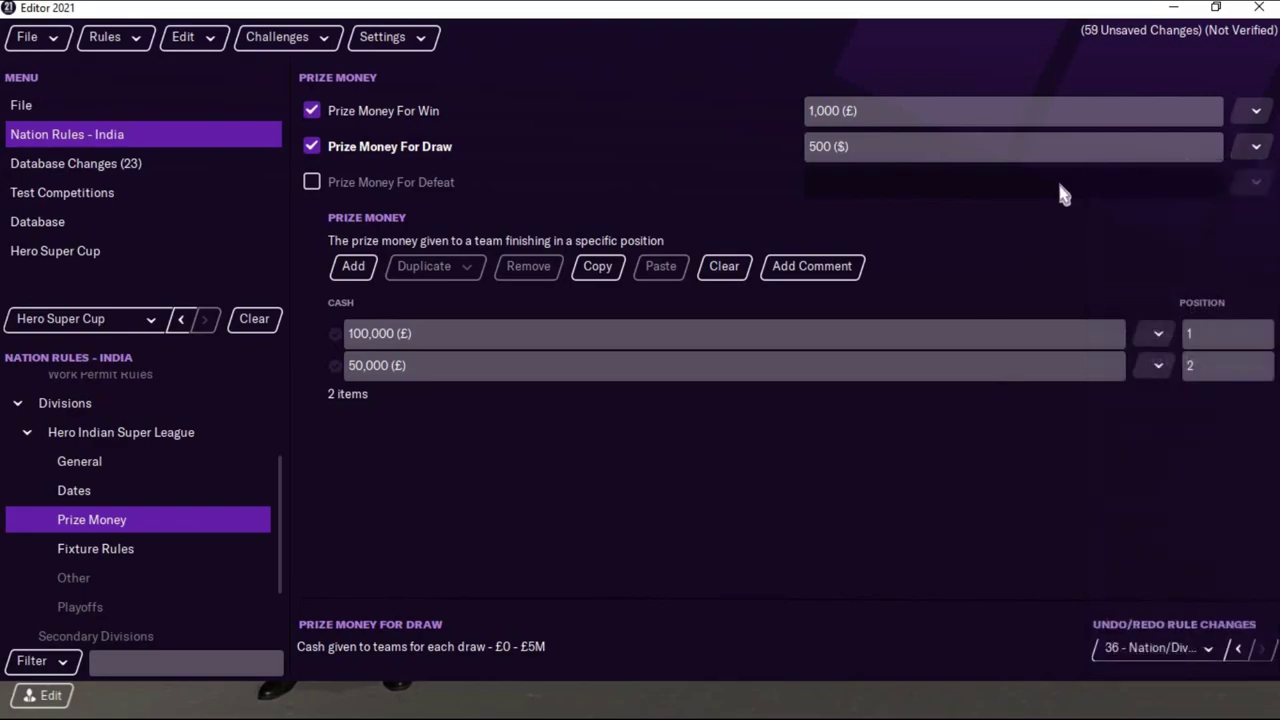
{"action": "left_click", "coordinate": [1262, 140]}
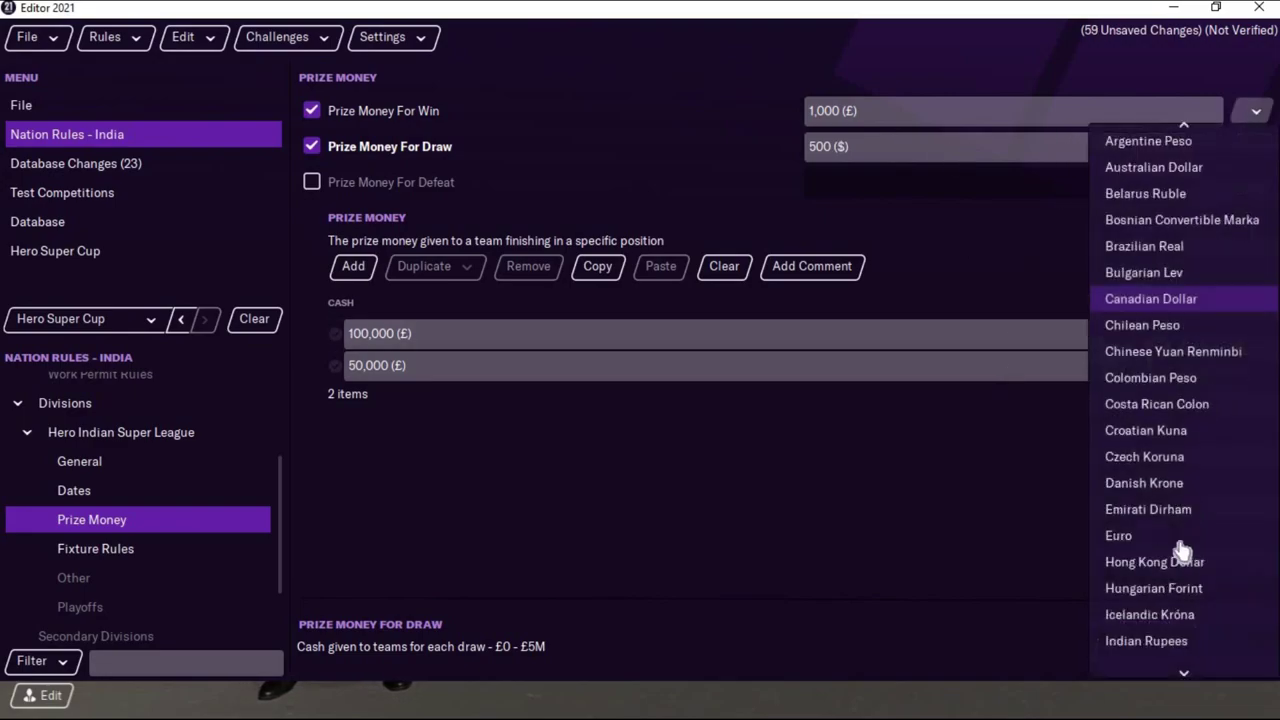
{"action": "scroll", "coordinate": [1229, 590], "scroll_direction": "down", "scroll_amount": 10}
{"action": "left_click", "coordinate": [1173, 563]}
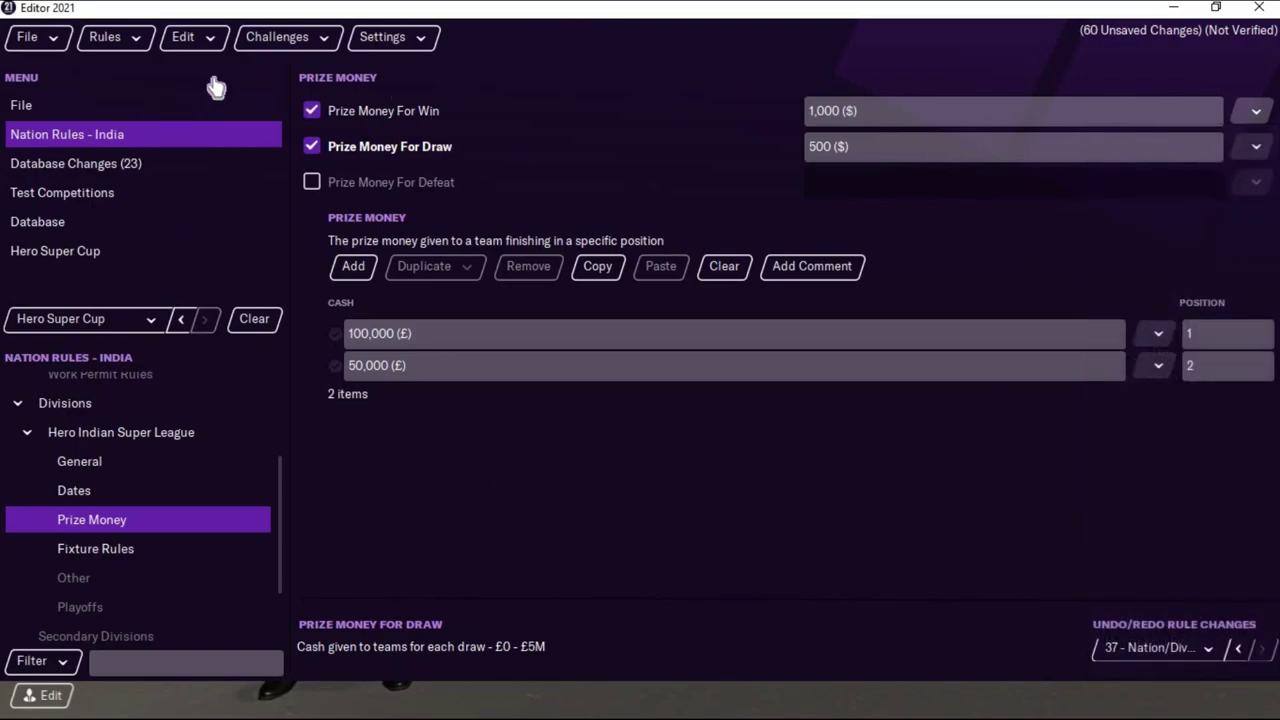
{"action": "left_click", "coordinate": [426, 40]}
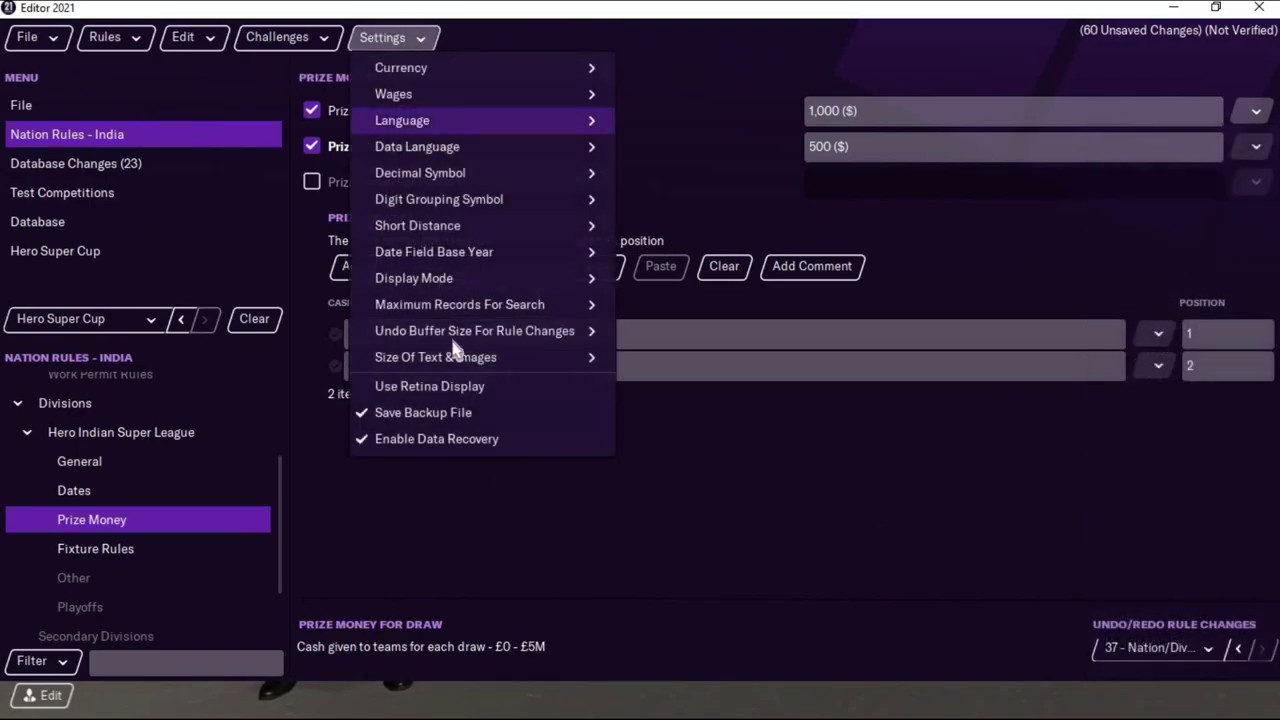
{"action": "left_click", "coordinate": [536, 70]}
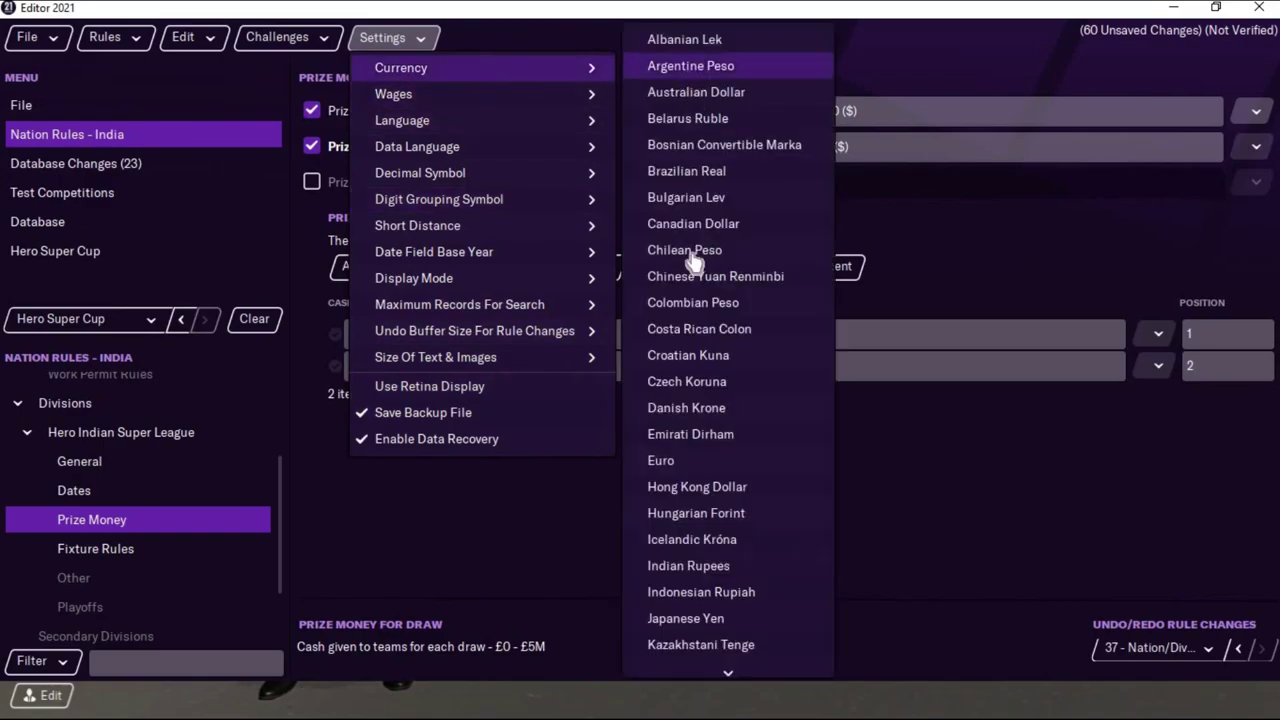
{"action": "scroll", "coordinate": [690, 492], "scroll_direction": "down", "scroll_amount": 9}
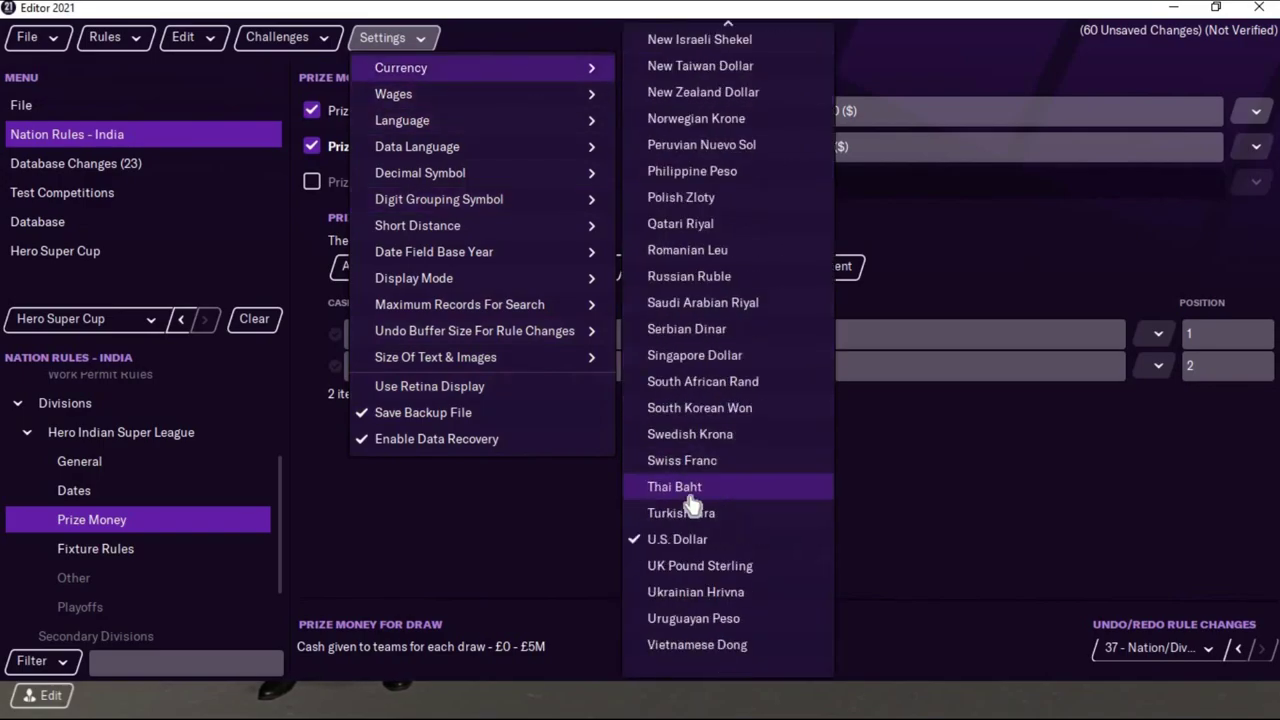
{"action": "left_click", "coordinate": [690, 540]}
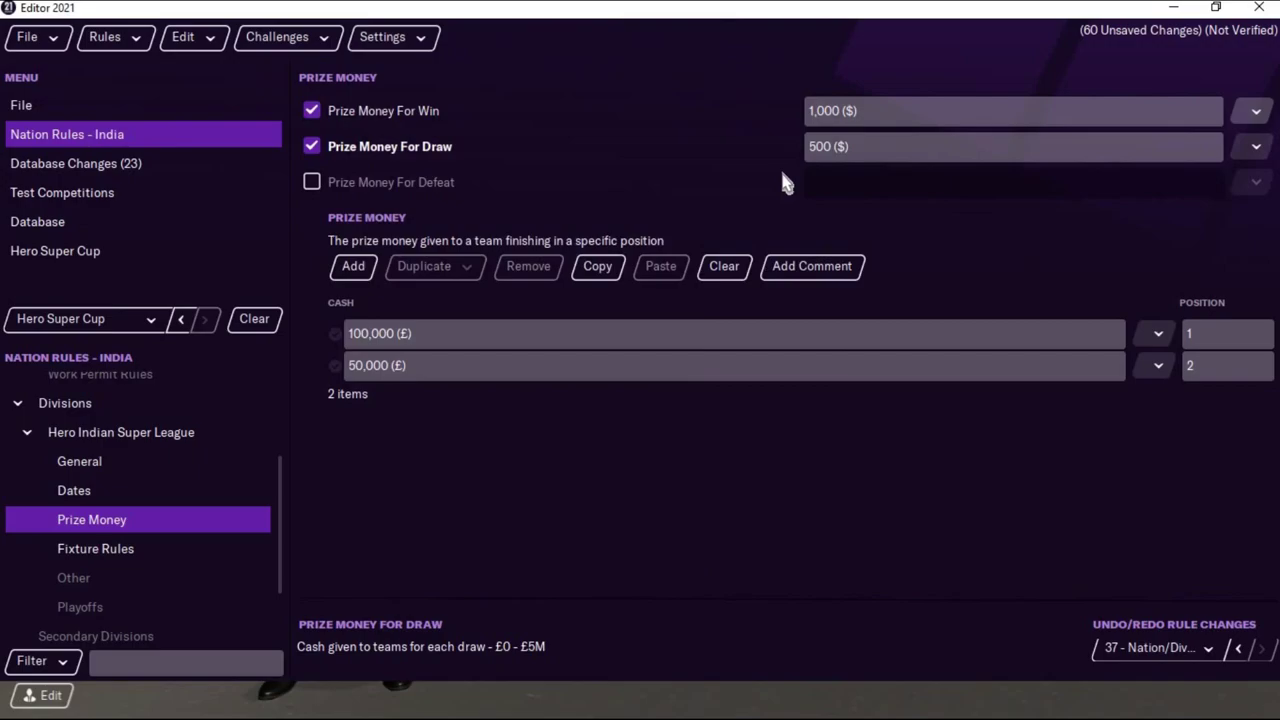
{"action": "scroll", "coordinate": [130, 488], "scroll_direction": "down", "scroll_amount": 1}
- Add match rules in Fixture Rules, making the second Maximum Of Foreign Players In Playing 11 with value 4
{"action": "left_click", "coordinate": [120, 462]}
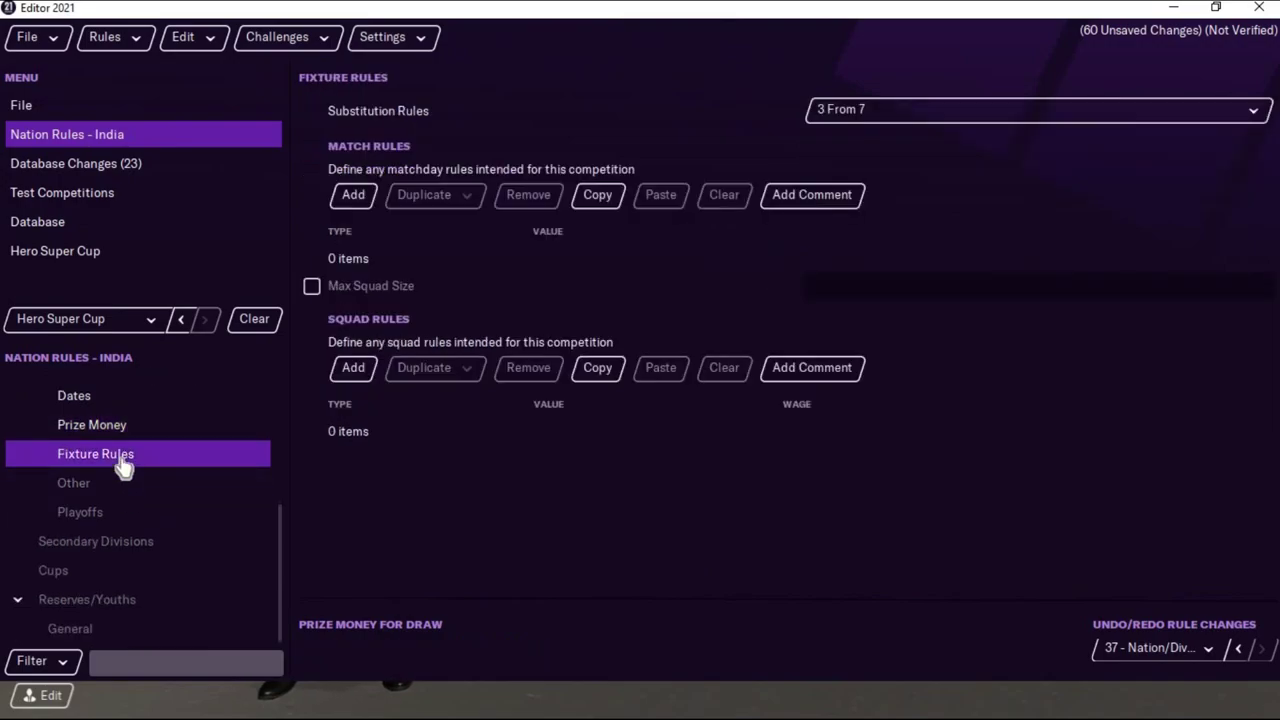
{"action": "left_click", "coordinate": [362, 200]}
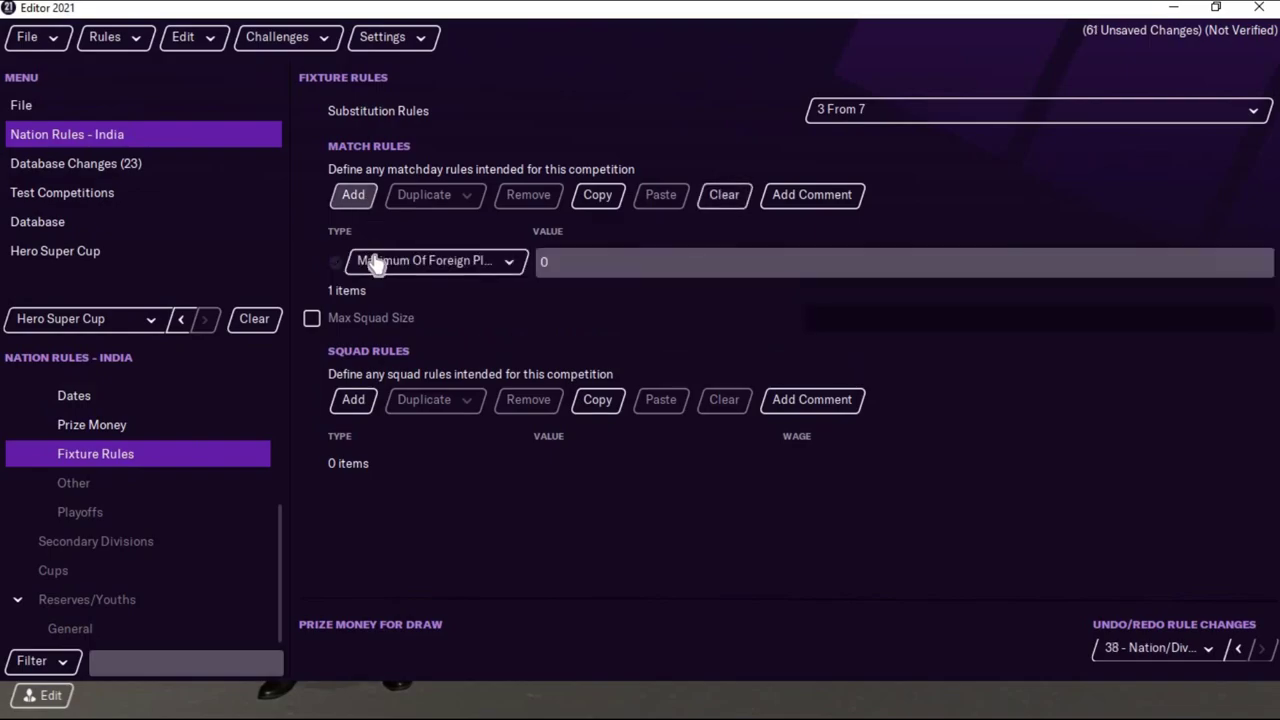
{"action": "left_click", "coordinate": [437, 270]}
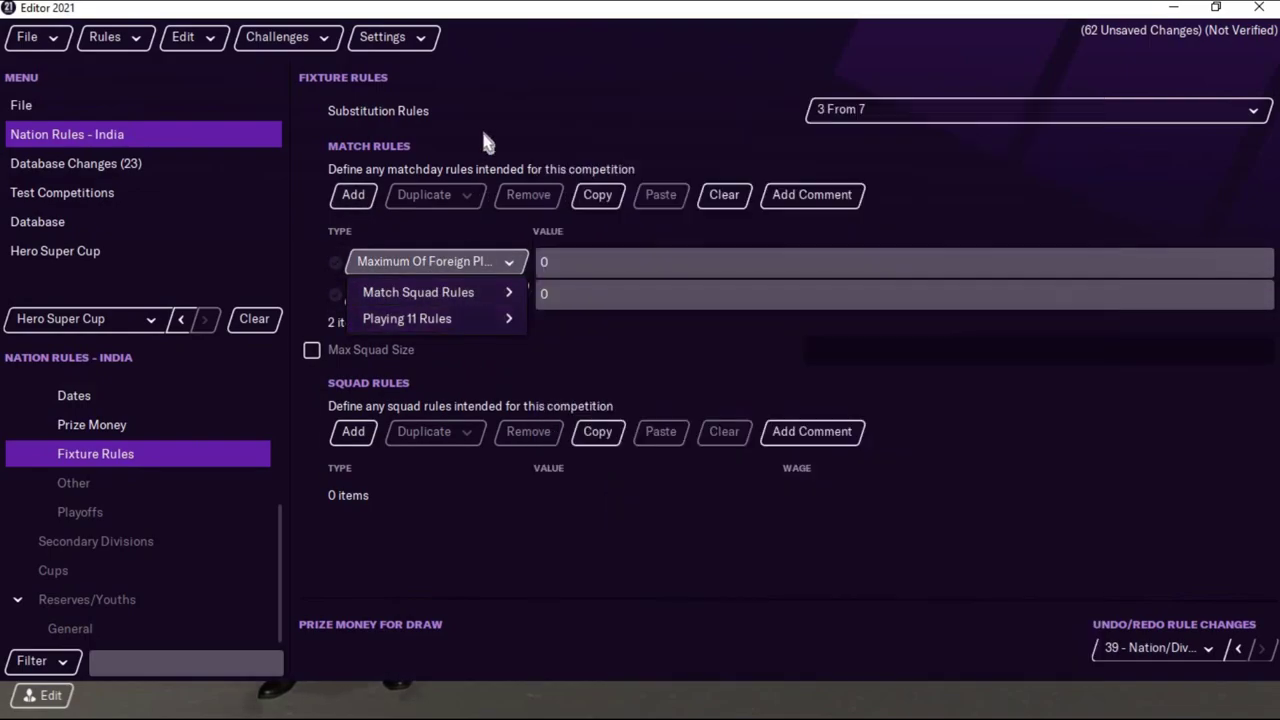
{"action": "left_click", "coordinate": [505, 294]}
{"action": "mouse_move", "coordinate": [486, 350]}
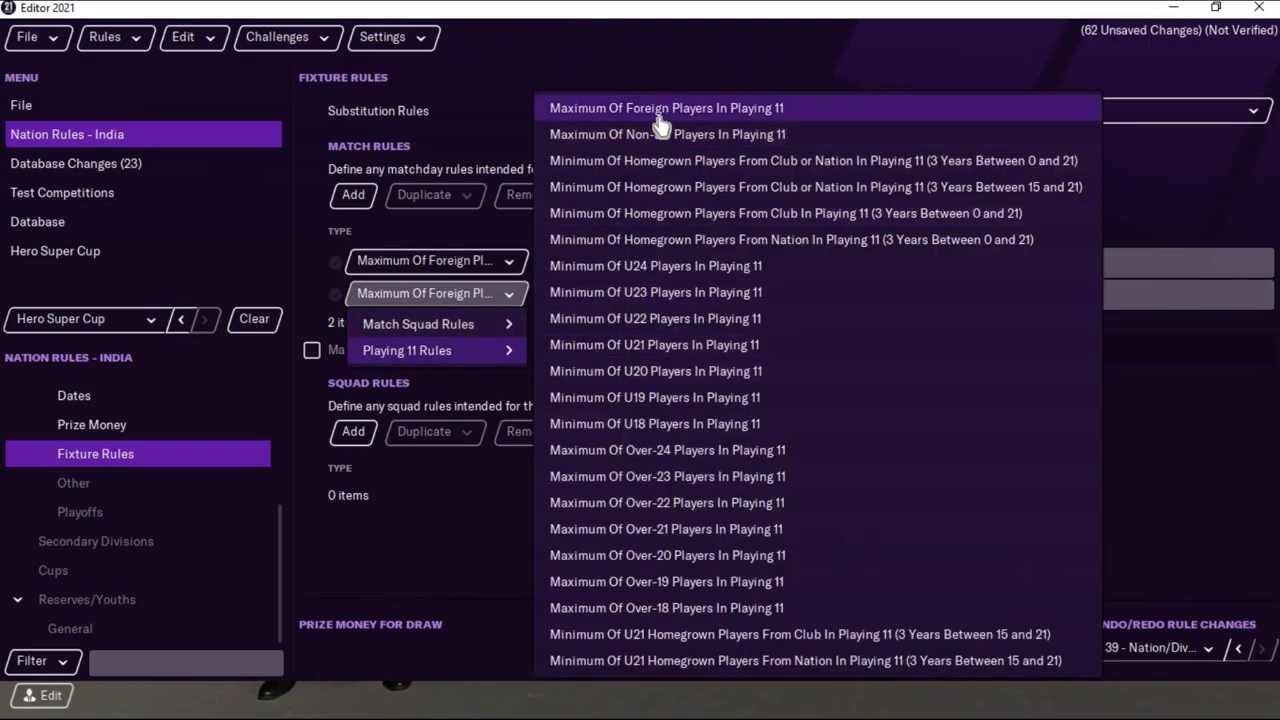
{"action": "left_click", "coordinate": [659, 113]}
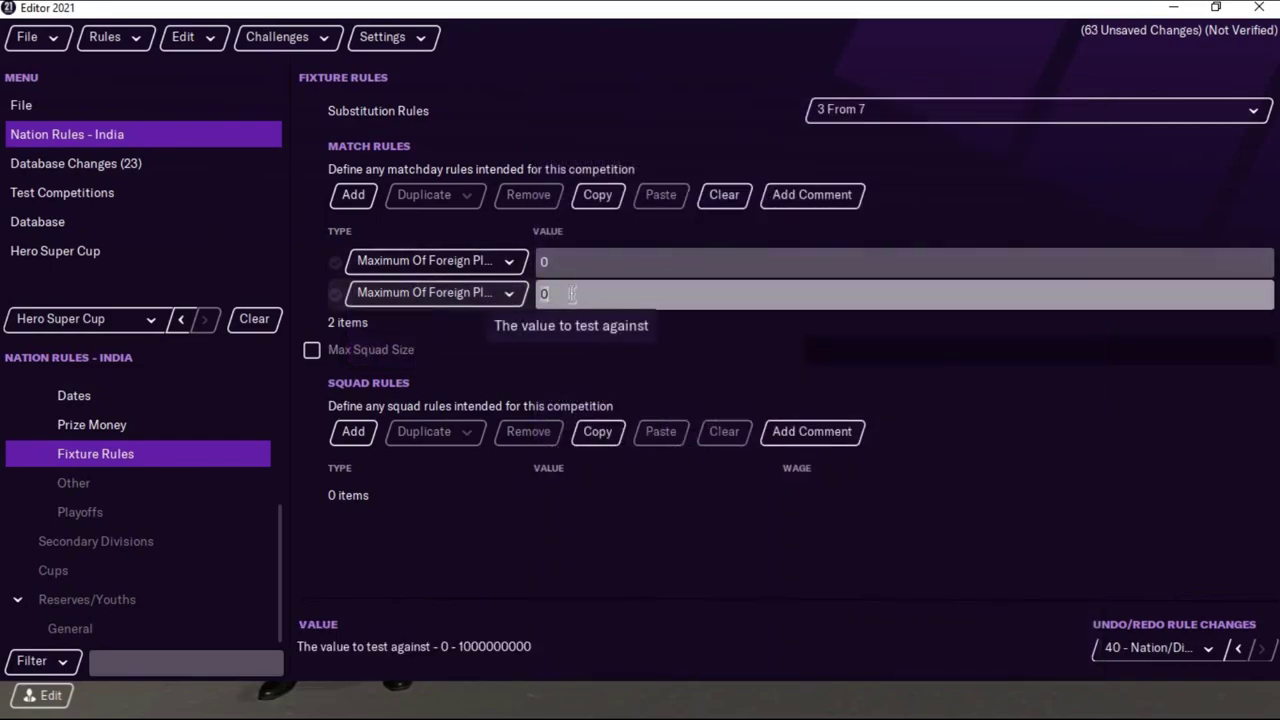
{"action": "type", "text": "4"}
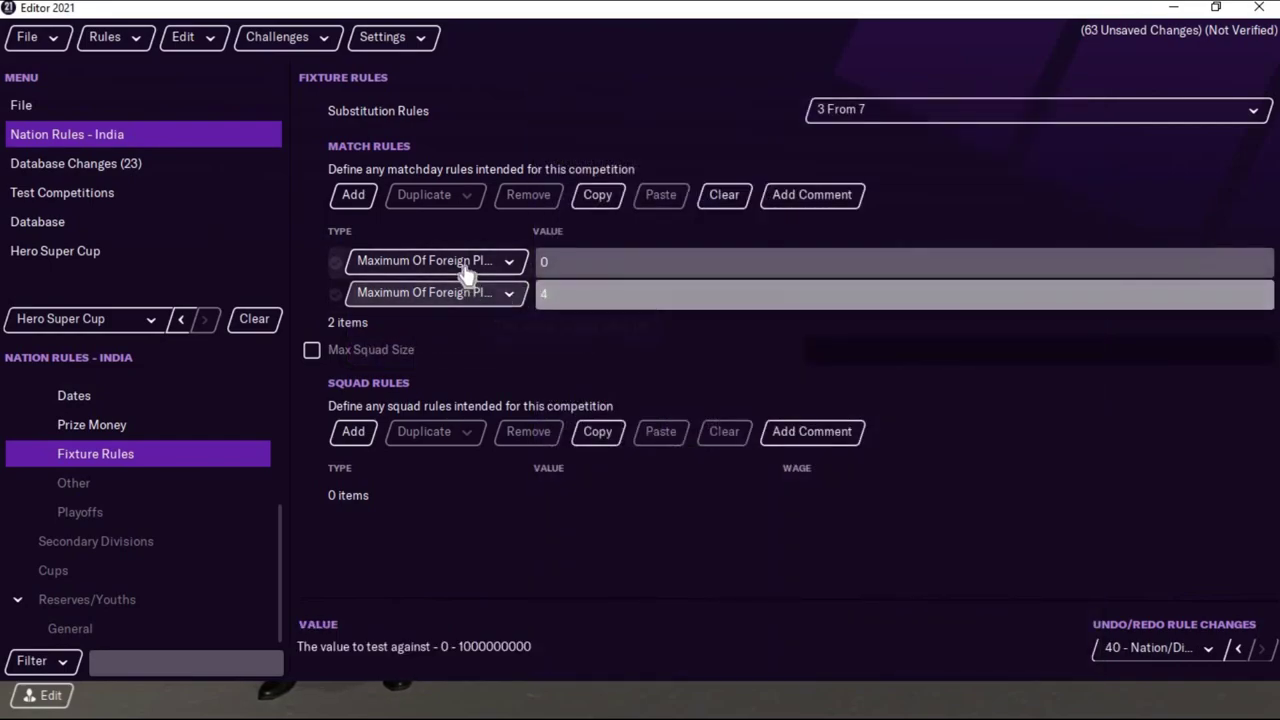
{"action": "left_click", "coordinate": [497, 262]}
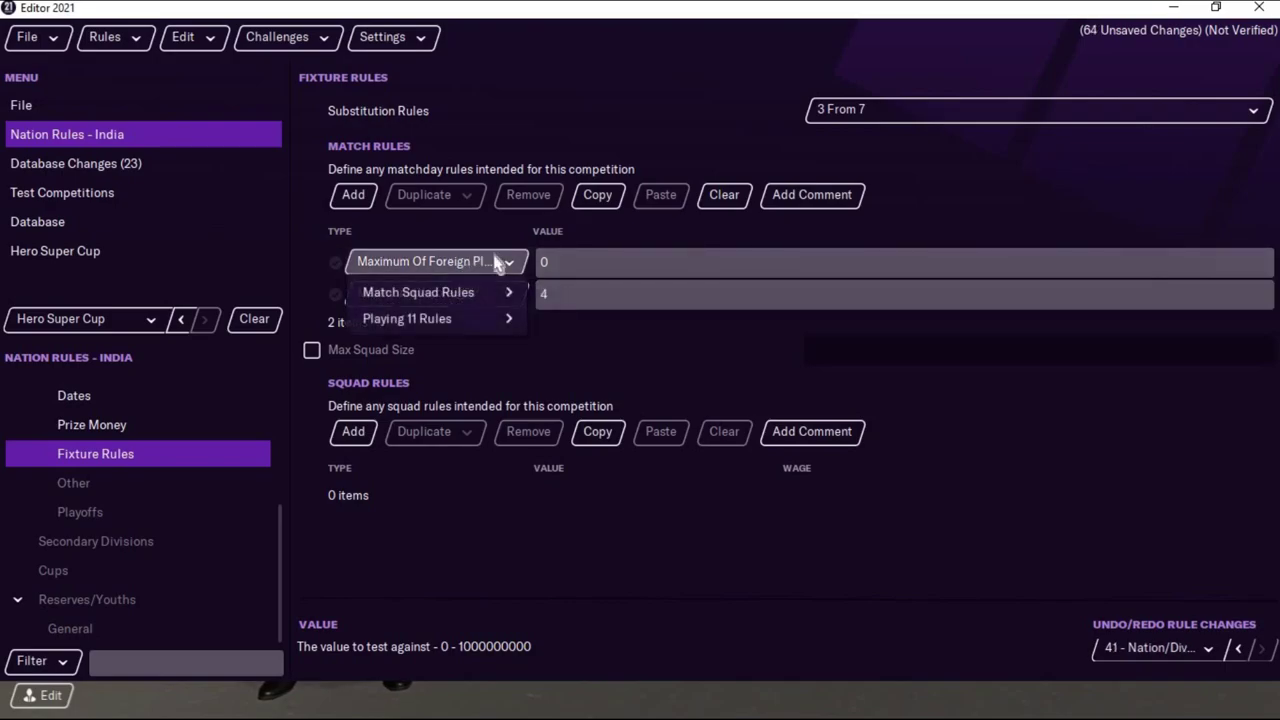
- Set the first match rule's value to 7 and cap maximum squad size at 35
{"action": "left_click", "coordinate": [577, 262]}
{"action": "type", "text": "7"}
{"action": "key", "text": "Return"}
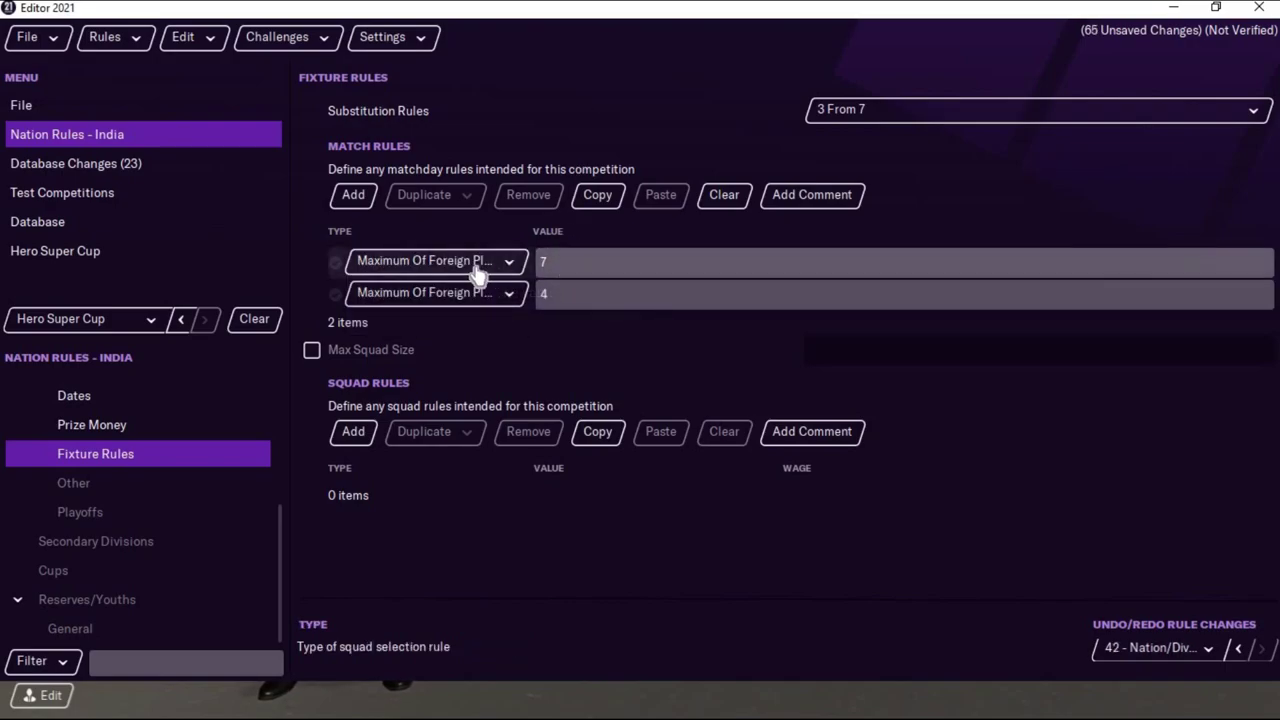
{"action": "left_click", "coordinate": [311, 349]}
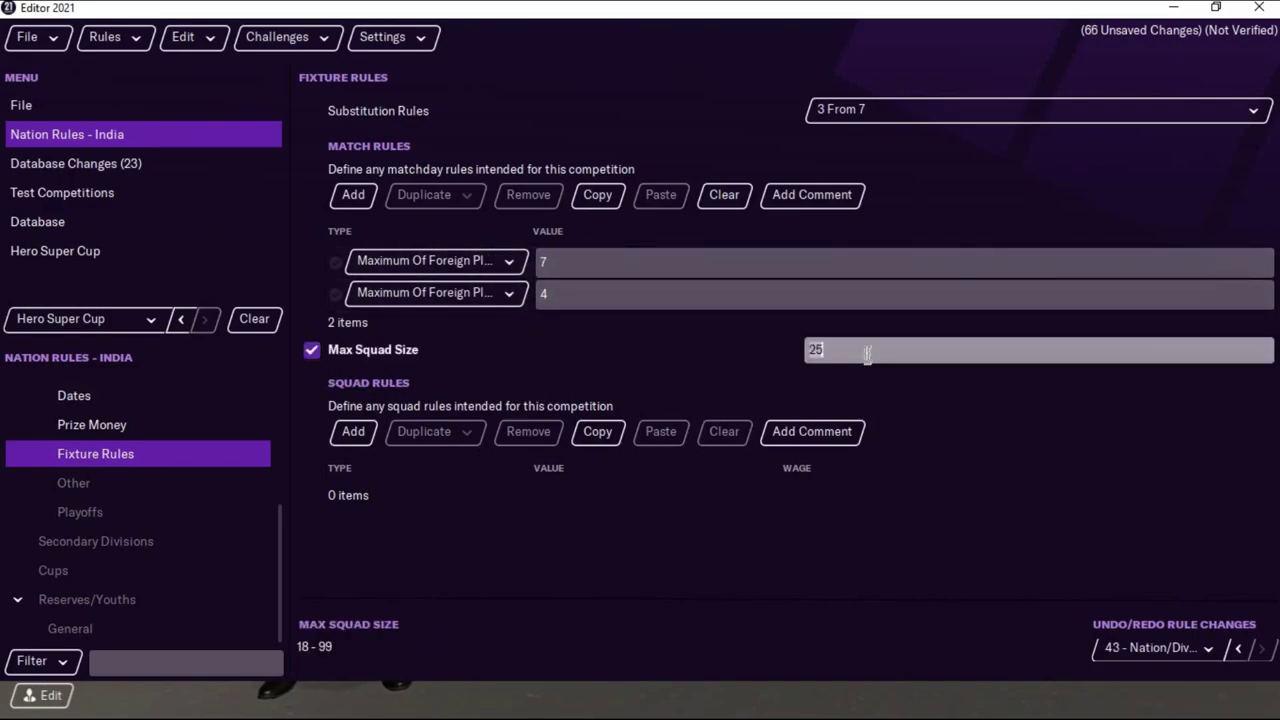
{"action": "key", "text": "Return"}
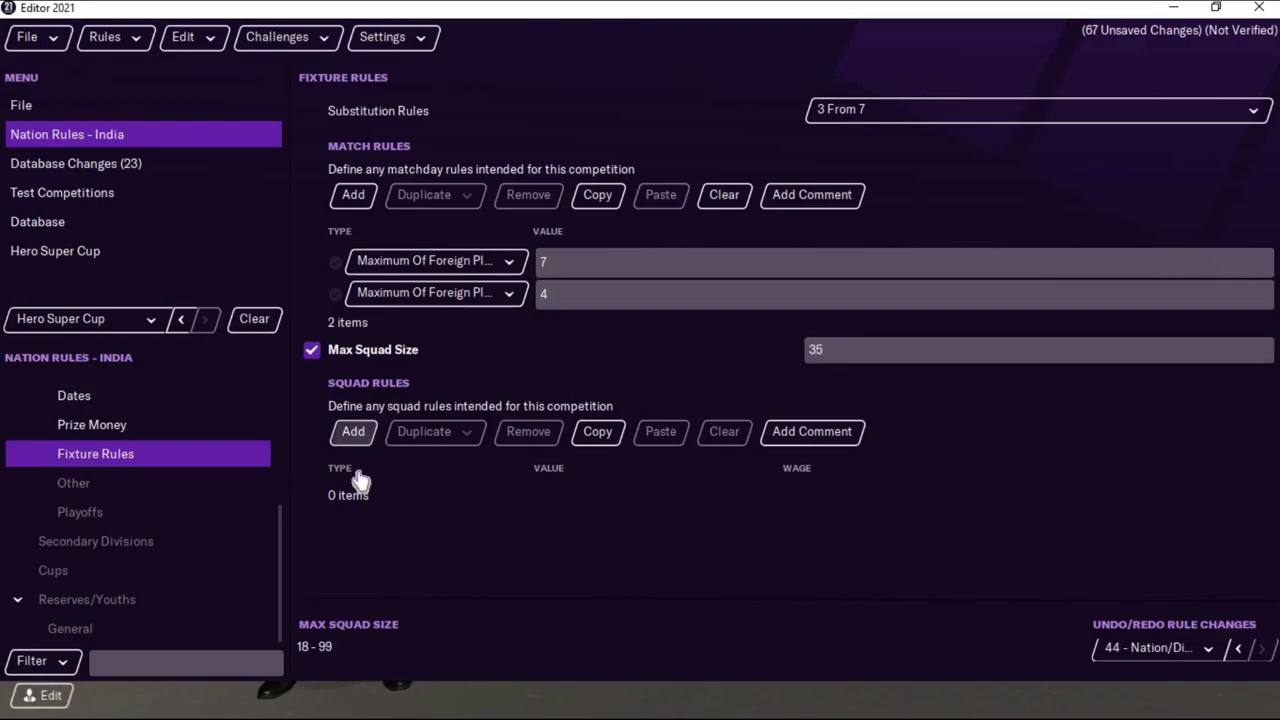
- Add a squad rule capping annual wages at 2,500,001 ($)
{"action": "left_click", "coordinate": [354, 440]}
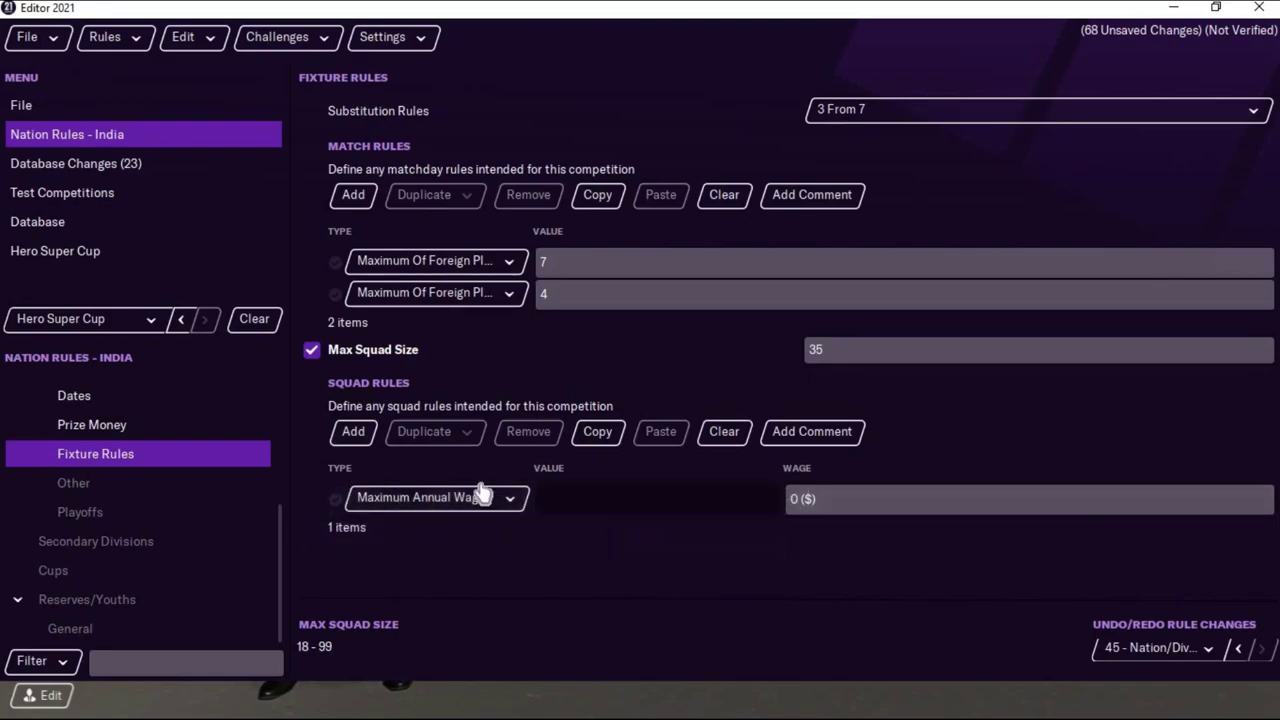
{"action": "left_click", "coordinate": [787, 499]}
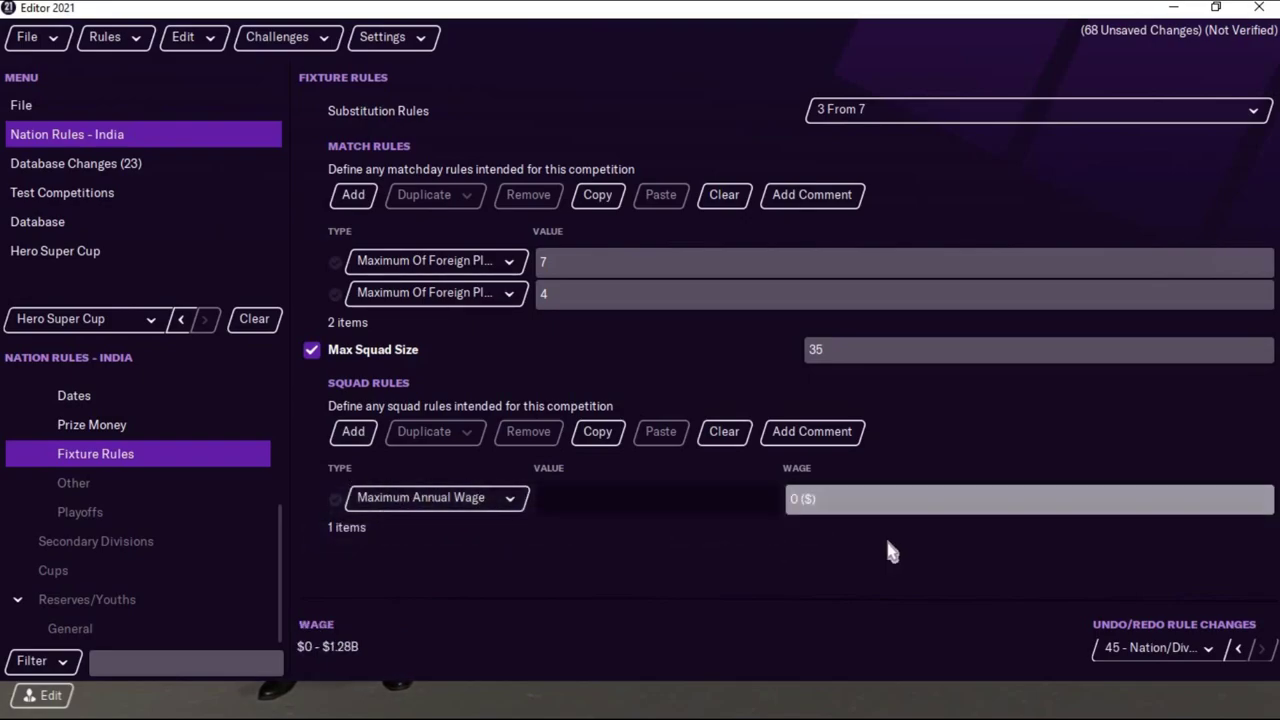
{"action": "type", "text": "2,500,001"}
{"action": "key", "text": "Return"}
- Add a second squad rule, Maximum Of Foreign Players In Squad, set to 7
{"action": "left_click", "coordinate": [353, 435]}
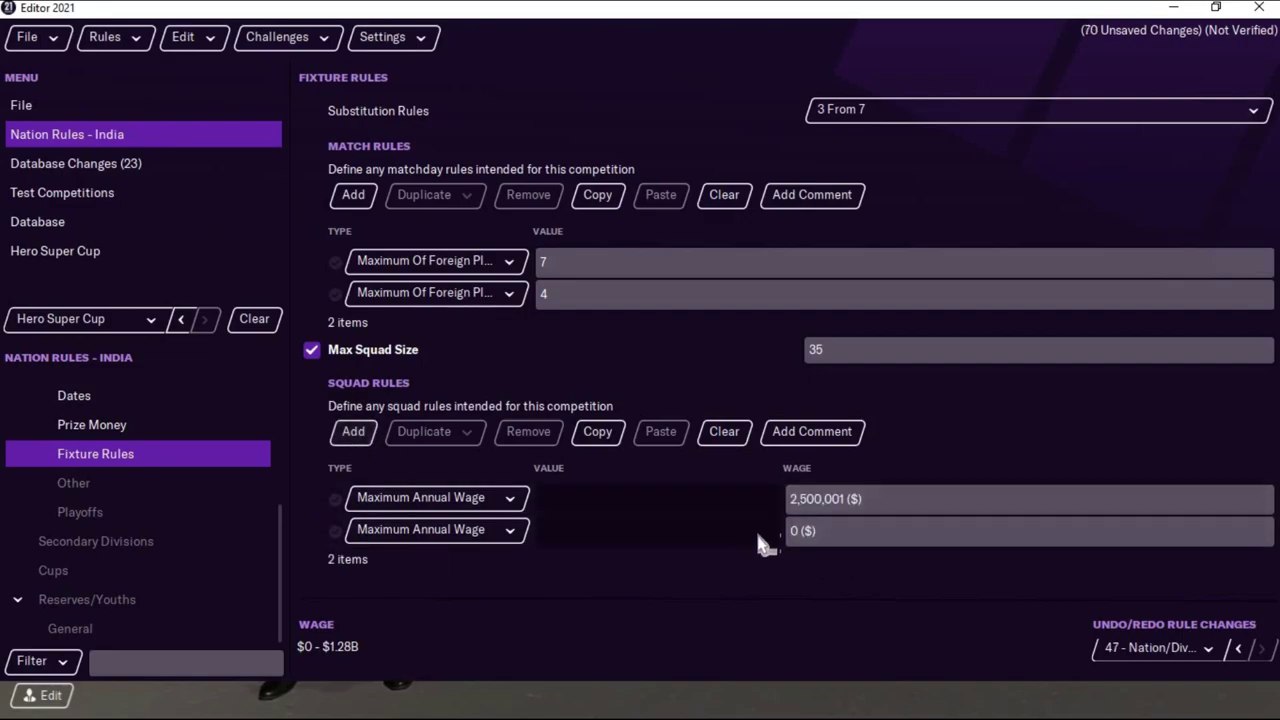
{"action": "left_click", "coordinate": [470, 540]}
{"action": "left_click", "coordinate": [475, 540]}
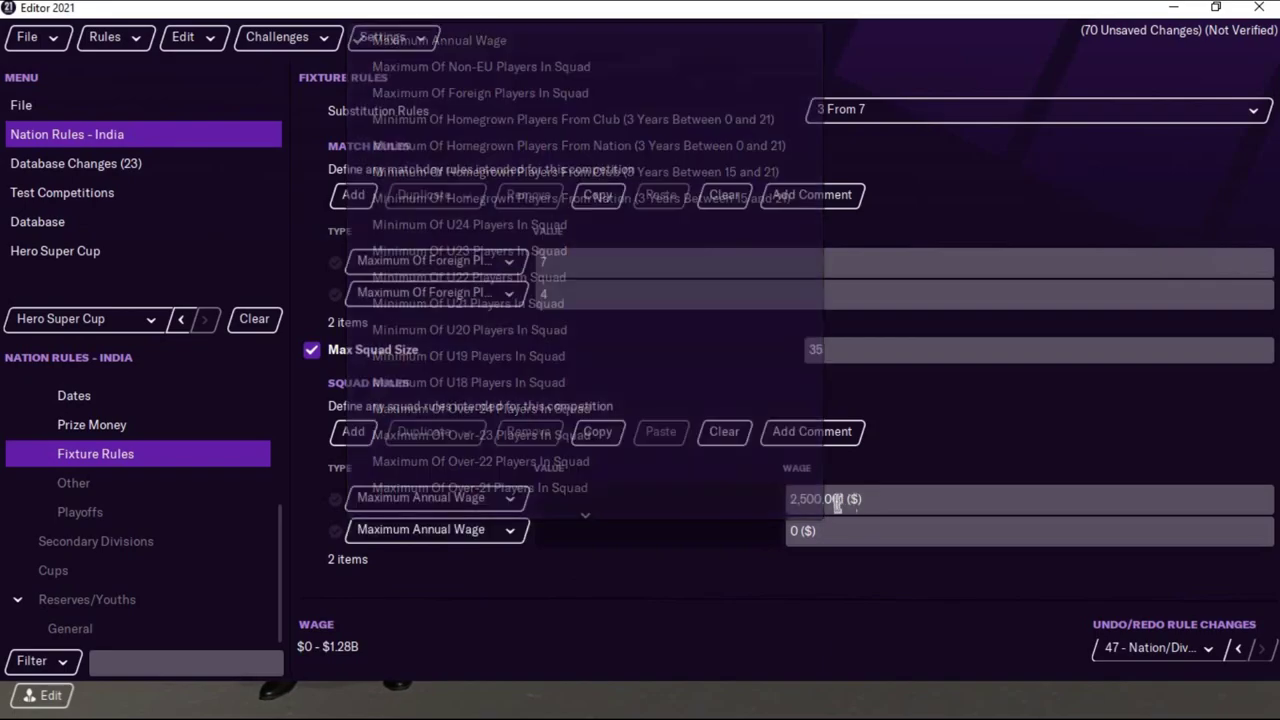
{"action": "left_click", "coordinate": [430, 545]}
{"action": "scroll", "coordinate": [451, 274], "scroll_direction": "down", "scroll_amount": 1}
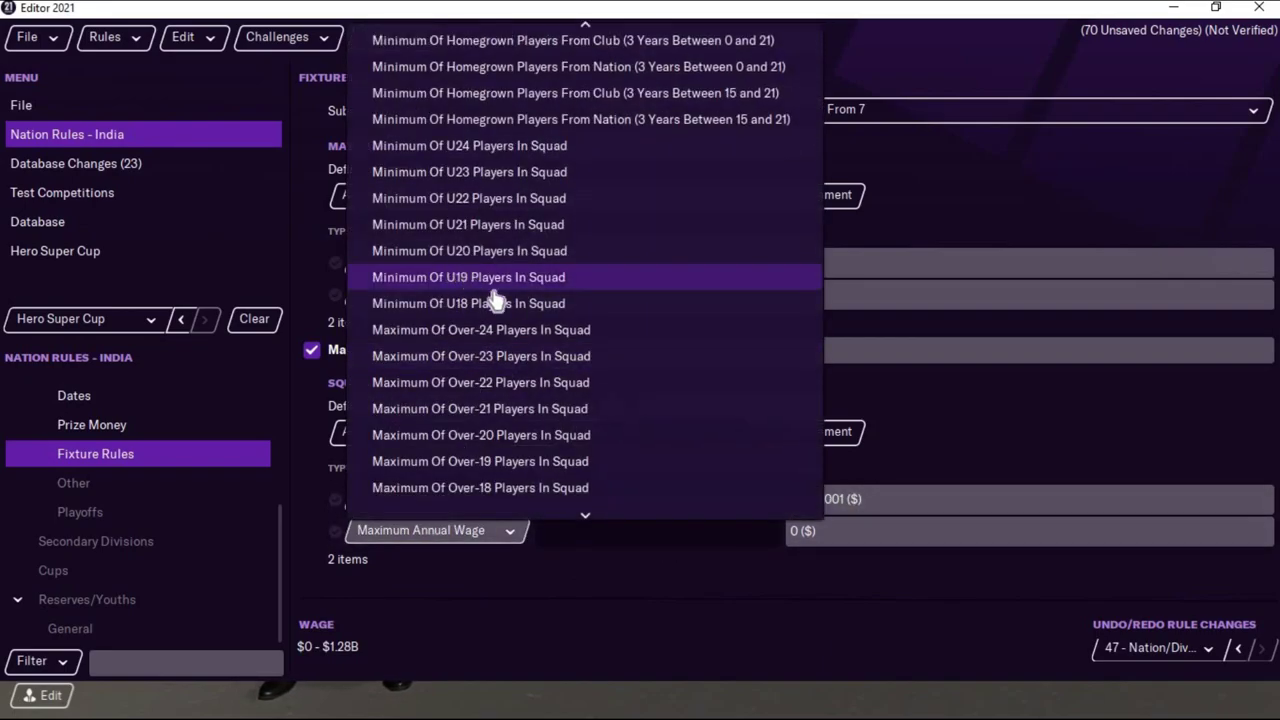
{"action": "scroll", "coordinate": [528, 318], "scroll_direction": "up", "scroll_amount": 1}
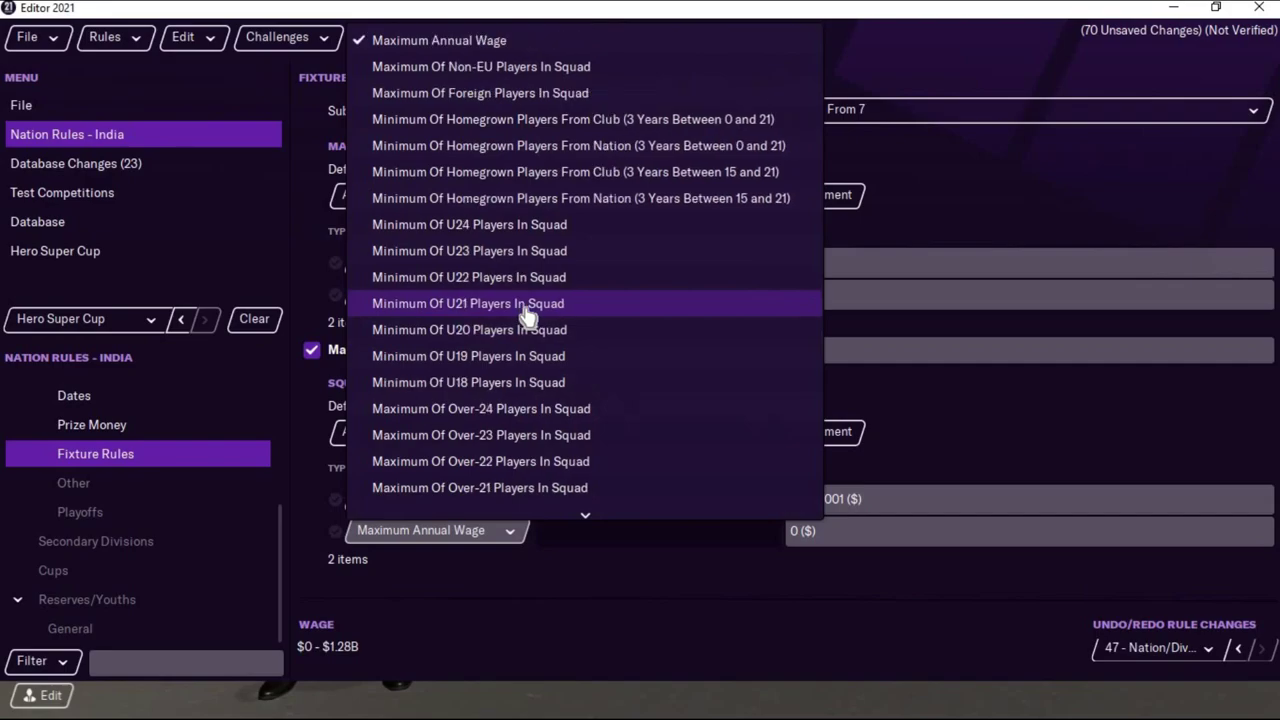
{"action": "left_click", "coordinate": [535, 95]}
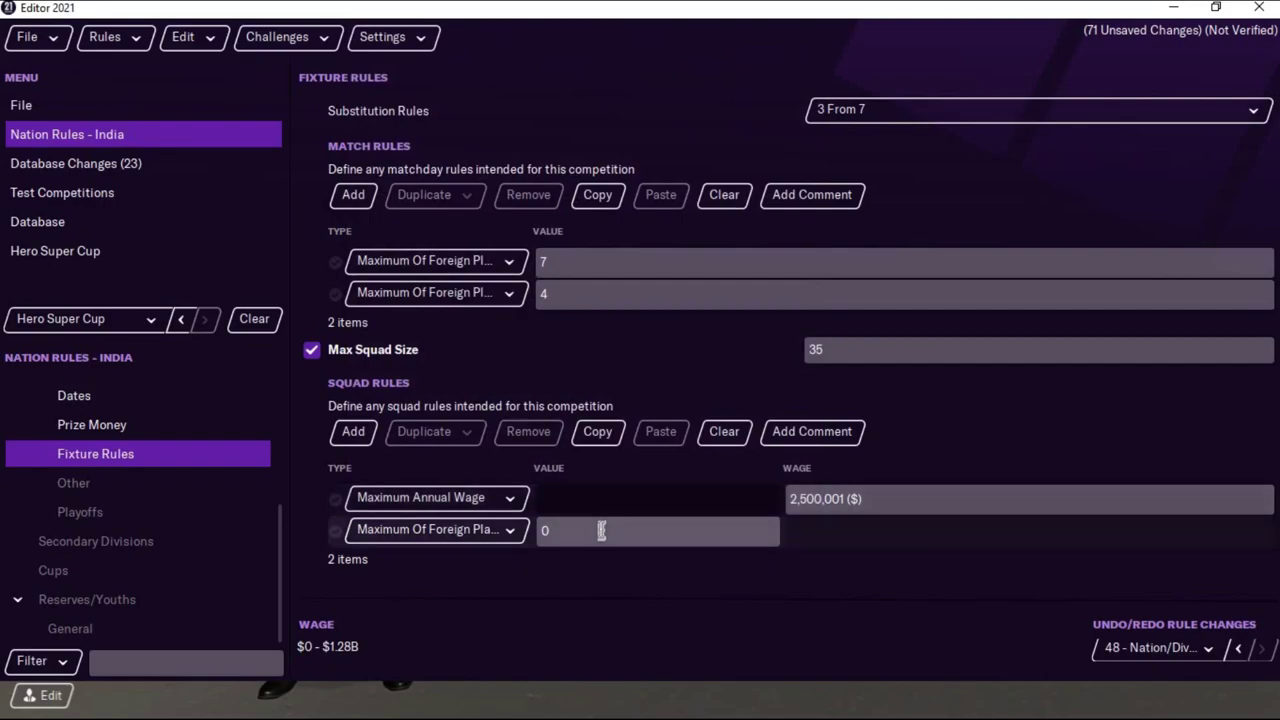
{"action": "left_click", "coordinate": [601, 530]}
{"action": "type", "text": "7"}
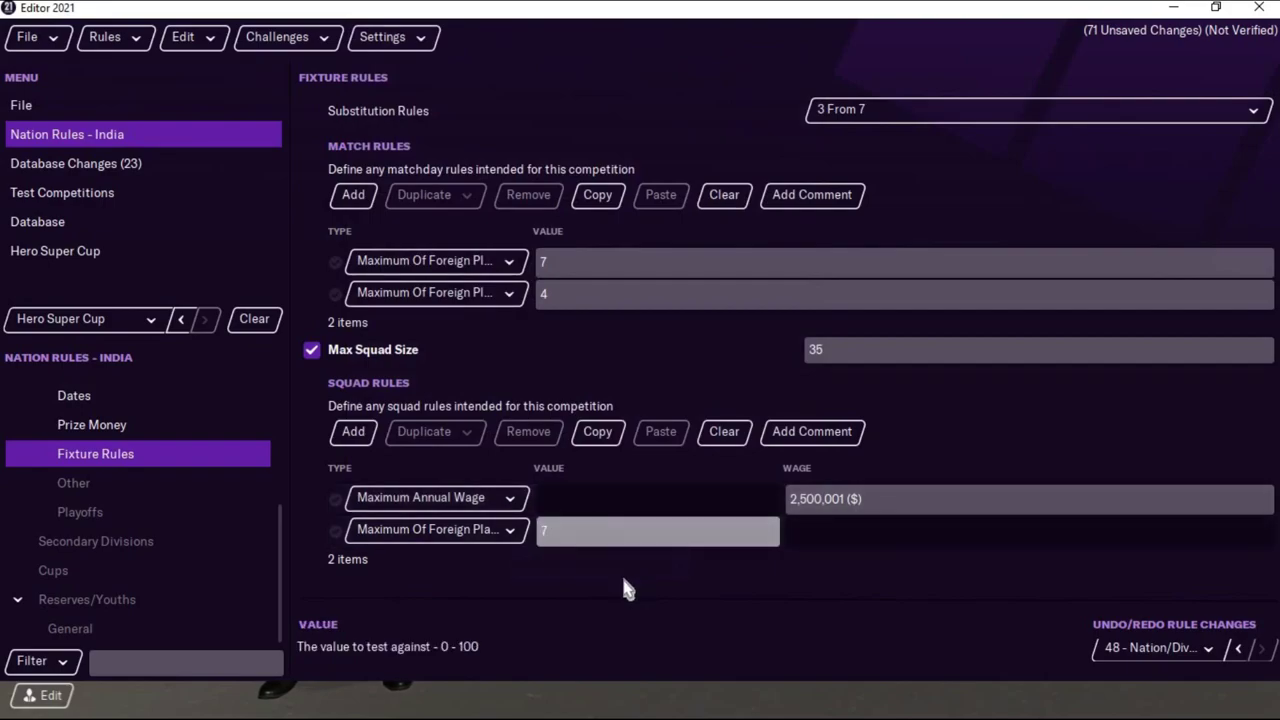
{"action": "key", "text": "Return"}
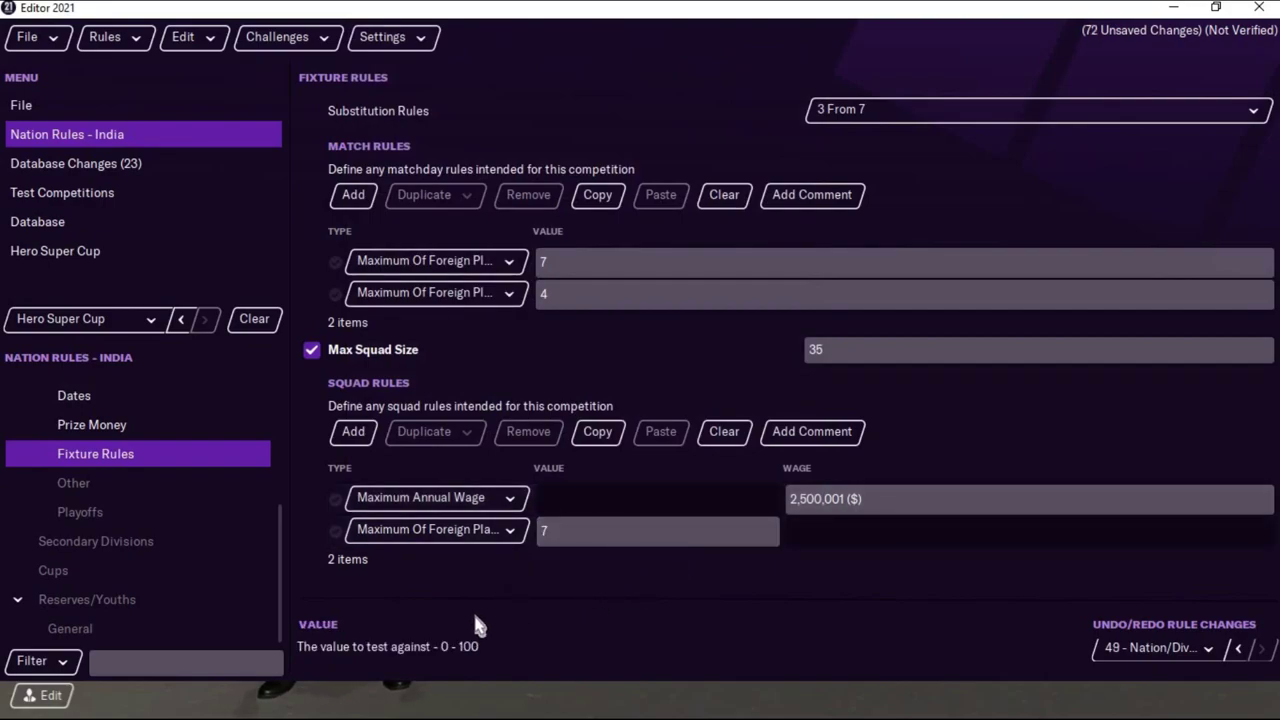